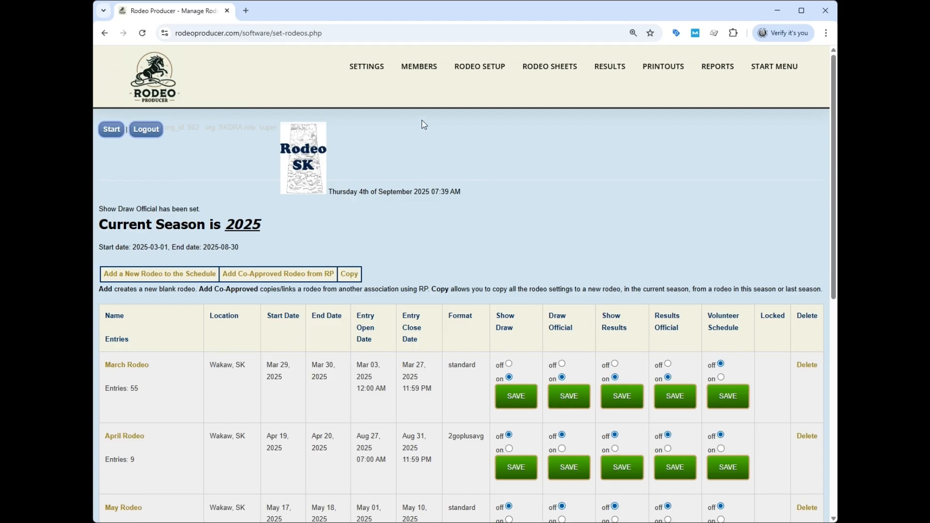
- Review the association's members list and its membership types, finishing on the members list
{"action": "mouse_move", "coordinate": [418, 70]}
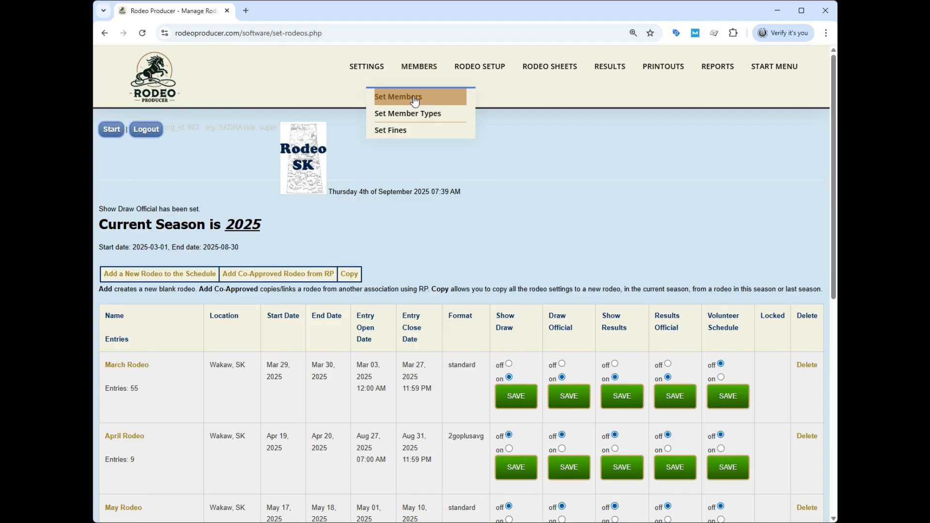
{"action": "left_click", "coordinate": [388, 98]}
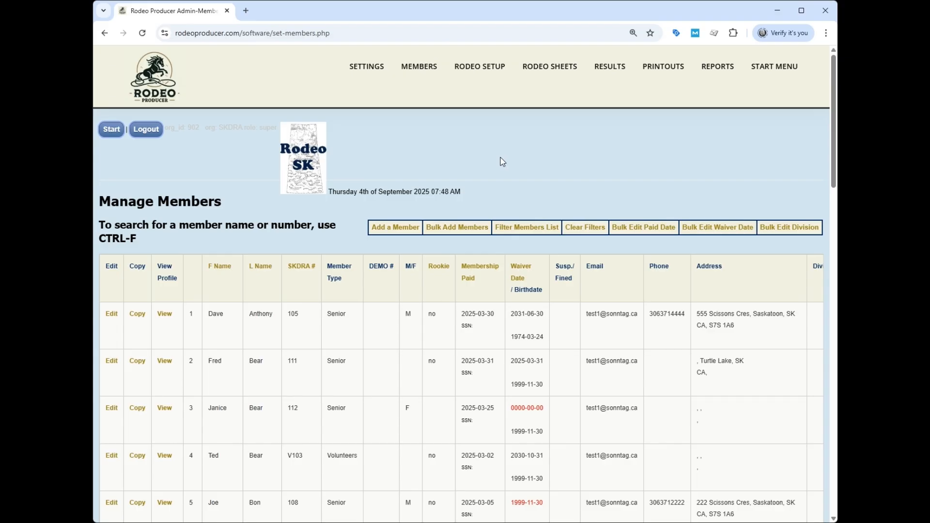
{"action": "mouse_move", "coordinate": [413, 65]}
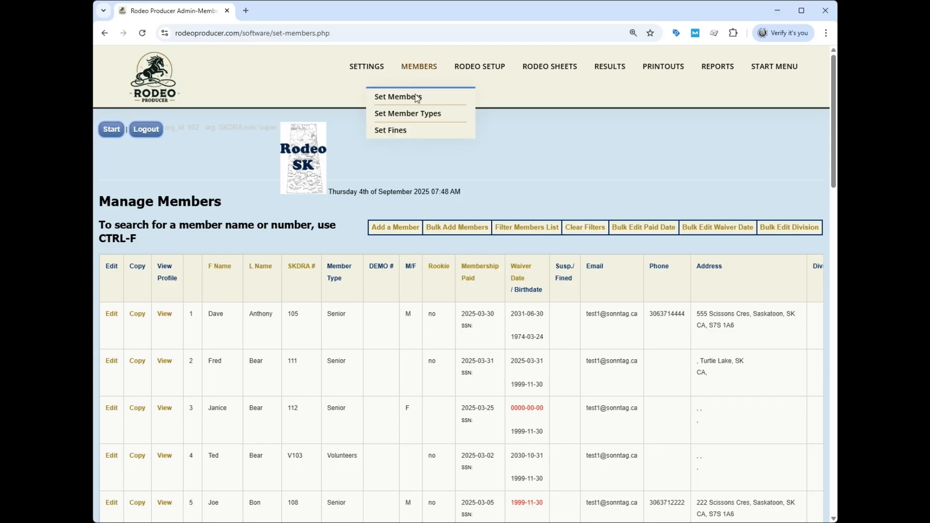
{"action": "left_click", "coordinate": [421, 120]}
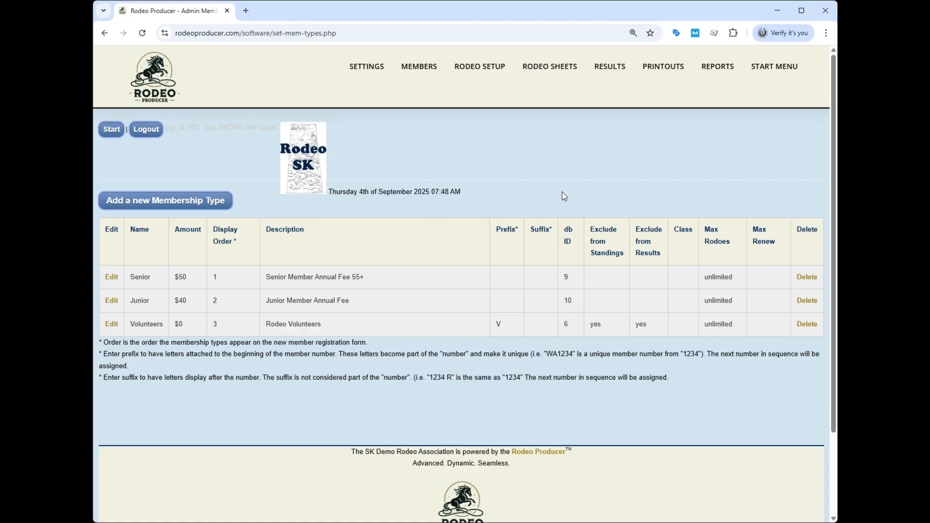
{"action": "mouse_move", "coordinate": [419, 71]}
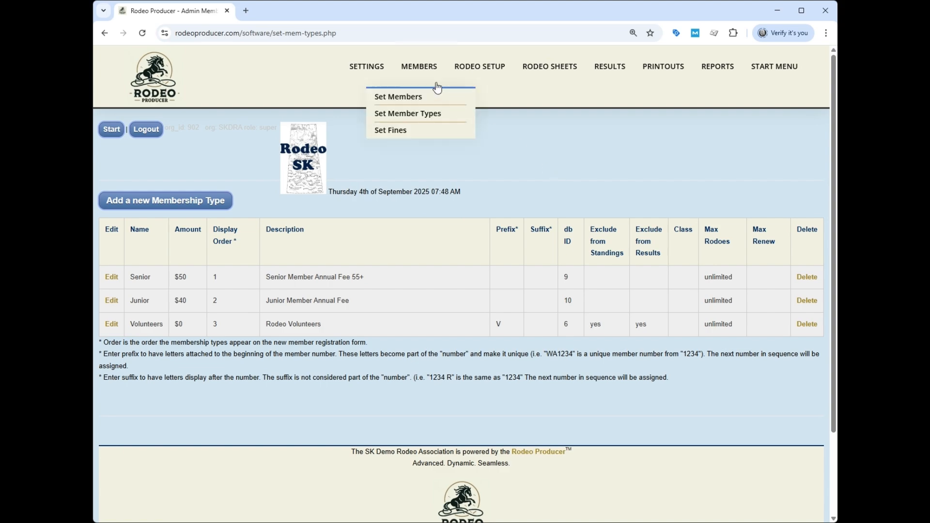
{"action": "left_click", "coordinate": [405, 97]}
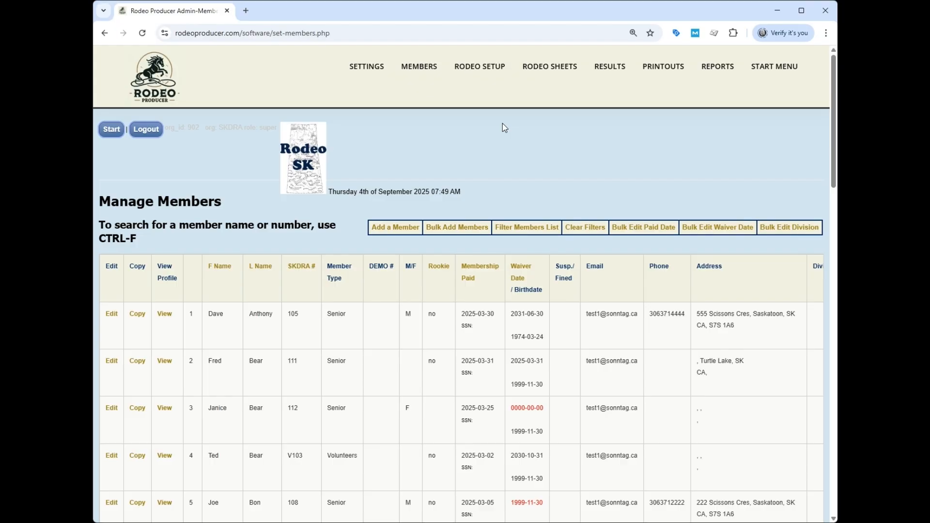
- Add a new rodeo named October Test Rodeo in Leader, SK, on Oct 04, 2025, with entries from Sep 04 12:00 AM to Sep 26 11:59 PM
{"action": "mouse_move", "coordinate": [764, 67]}
{"action": "mouse_move", "coordinate": [481, 69]}
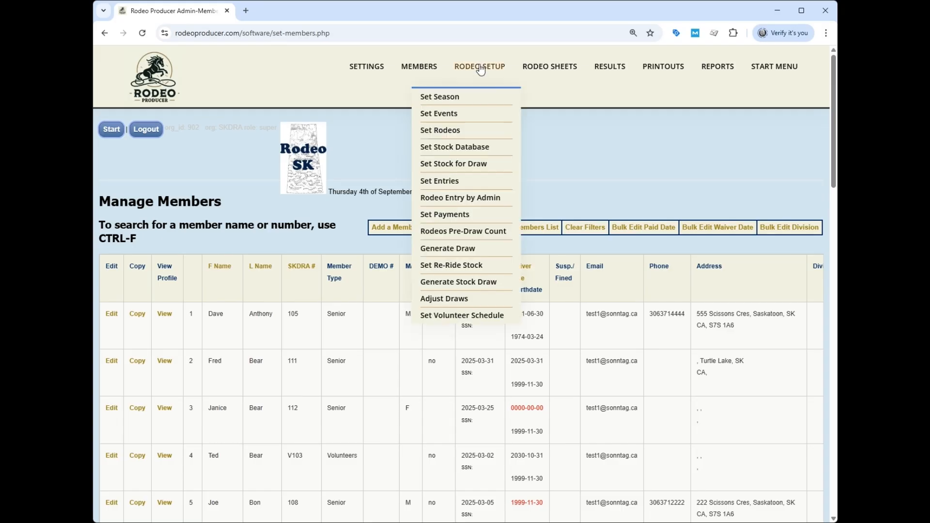
{"action": "left_click", "coordinate": [459, 130]}
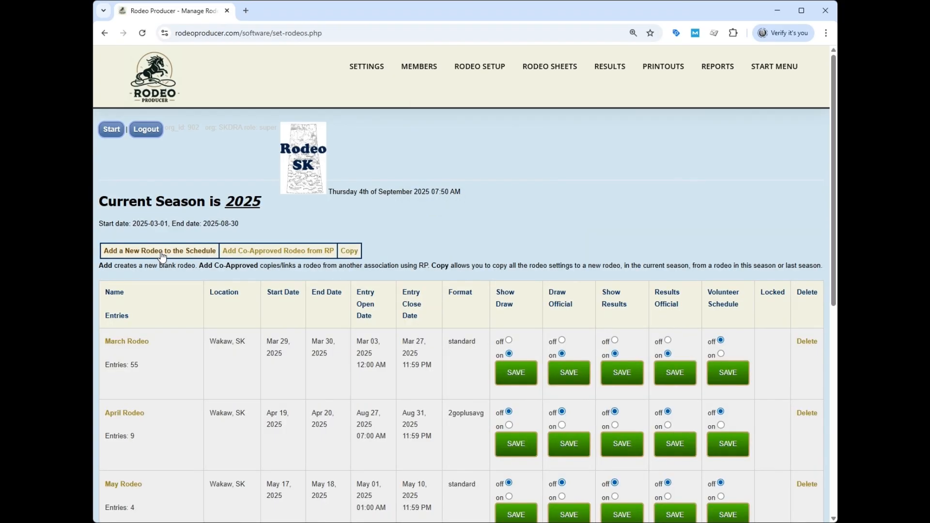
{"action": "left_click", "coordinate": [161, 247]}
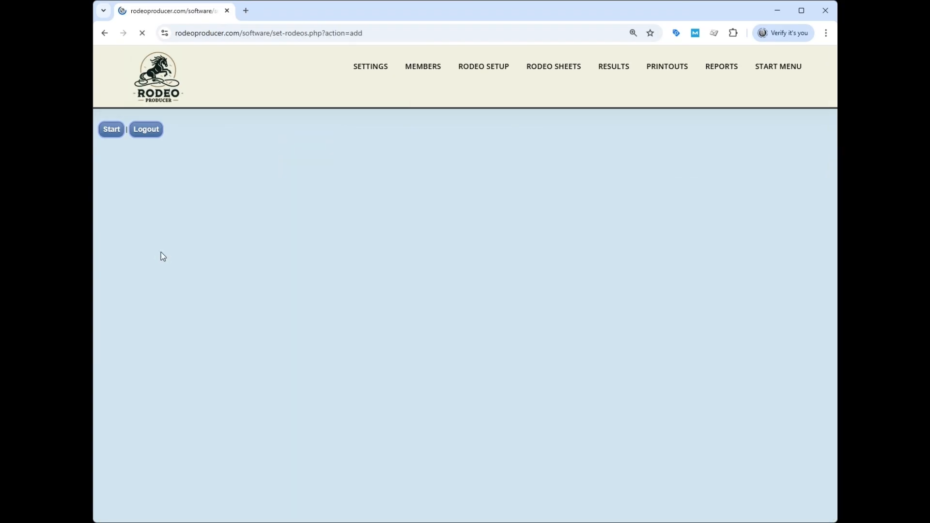
{"action": "left_click_drag", "start_coordinate": [188, 255], "coordinate": [249, 256]}
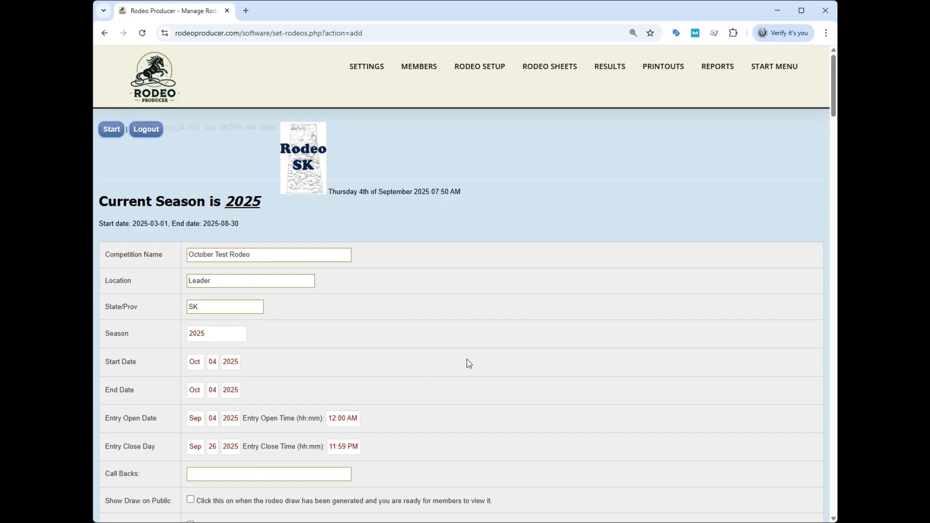
- Schedule Performance 1 of the Standard format for Oct 04, 2025 with a 10 AM start time
{"action": "scroll", "coordinate": [464, 360], "scroll_direction": "down", "scroll_amount": 7}
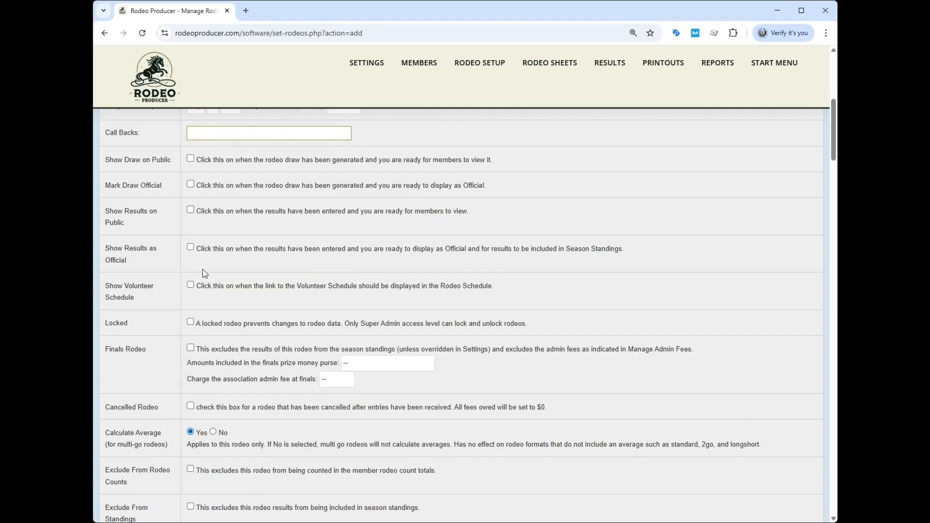
{"action": "scroll", "coordinate": [202, 270], "scroll_direction": "down", "scroll_amount": 3}
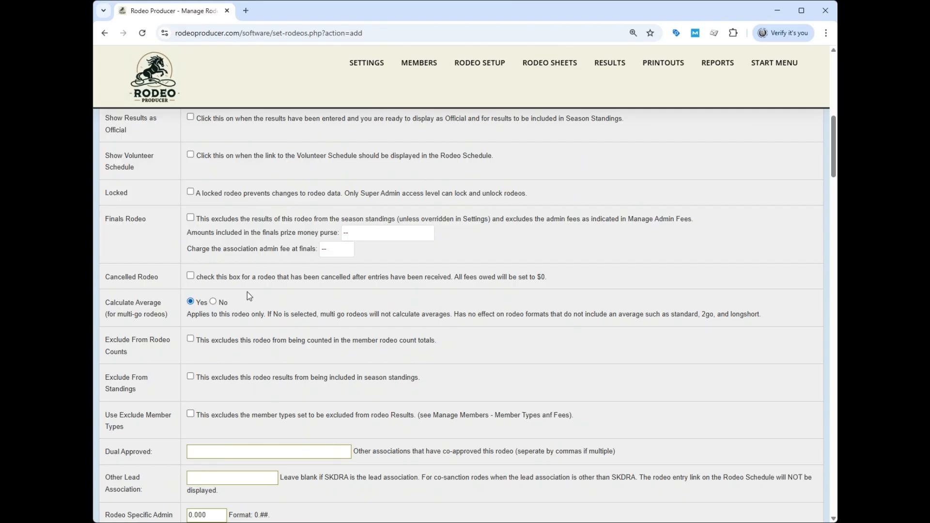
{"action": "scroll", "coordinate": [248, 294], "scroll_direction": "down", "scroll_amount": 2}
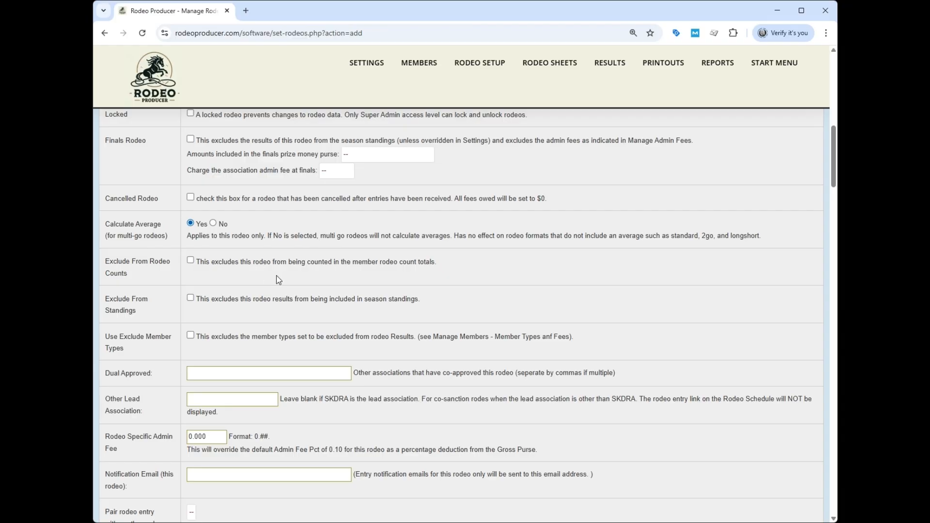
{"action": "scroll", "coordinate": [318, 200], "scroll_direction": "down", "scroll_amount": 1}
{"action": "scroll", "coordinate": [306, 208], "scroll_direction": "down", "scroll_amount": 4}
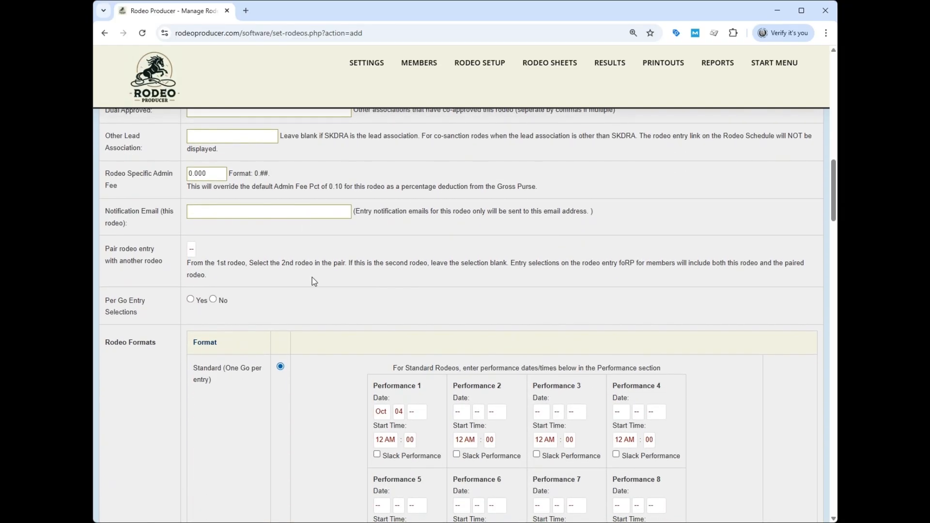
{"action": "scroll", "coordinate": [312, 280], "scroll_direction": "down", "scroll_amount": 2}
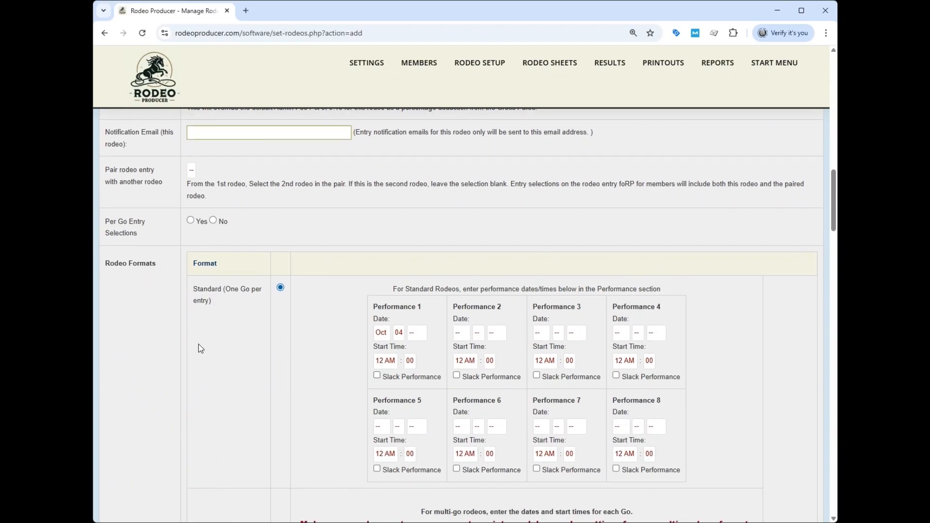
{"action": "scroll", "coordinate": [222, 324], "scroll_direction": "down", "scroll_amount": 3}
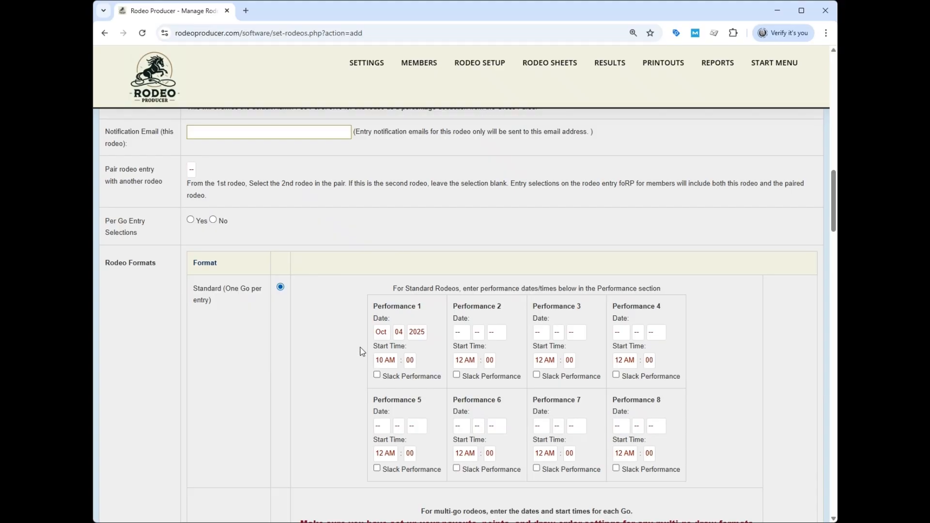
- Limit the rodeo's included events to Senior Barrel Racing, Open Team Roping and Bareback
{"action": "scroll", "coordinate": [336, 320], "scroll_direction": "down", "scroll_amount": 6}
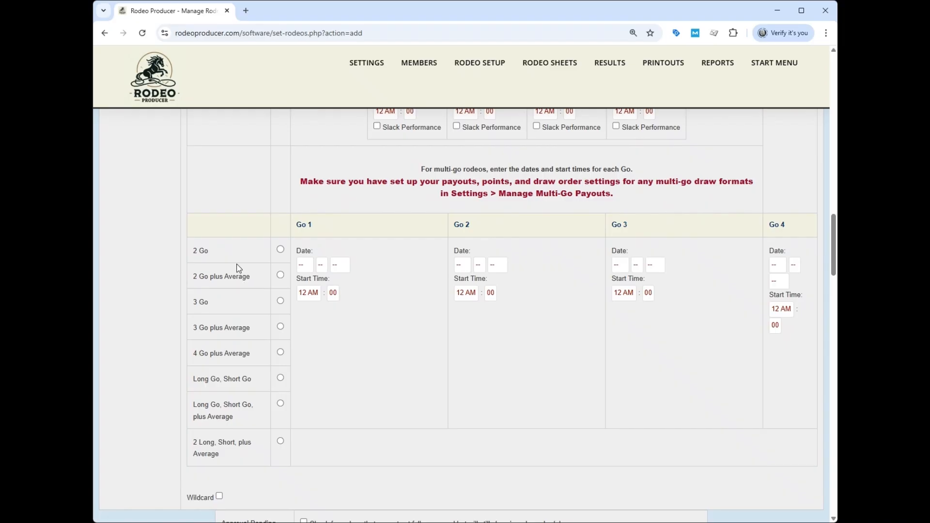
{"action": "scroll", "coordinate": [231, 350], "scroll_direction": "down", "scroll_amount": 2}
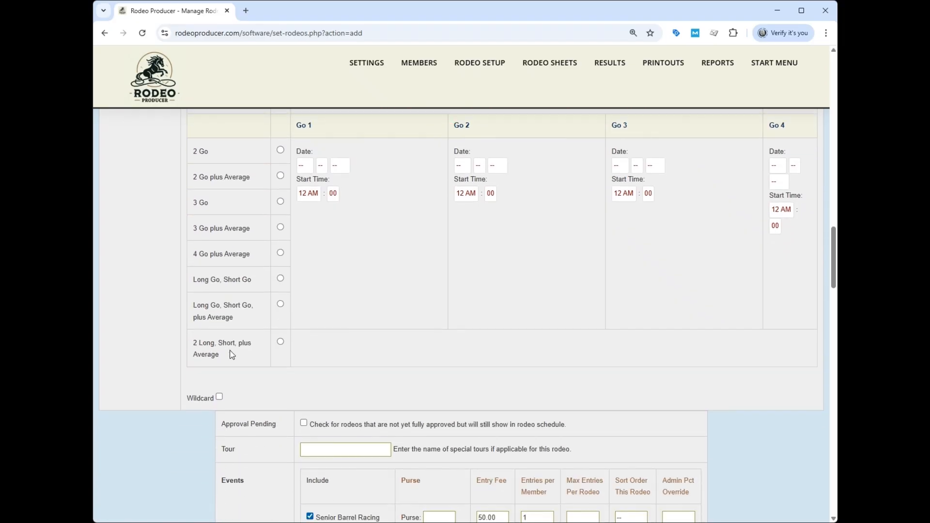
{"action": "scroll", "coordinate": [231, 355], "scroll_direction": "down", "scroll_amount": 5}
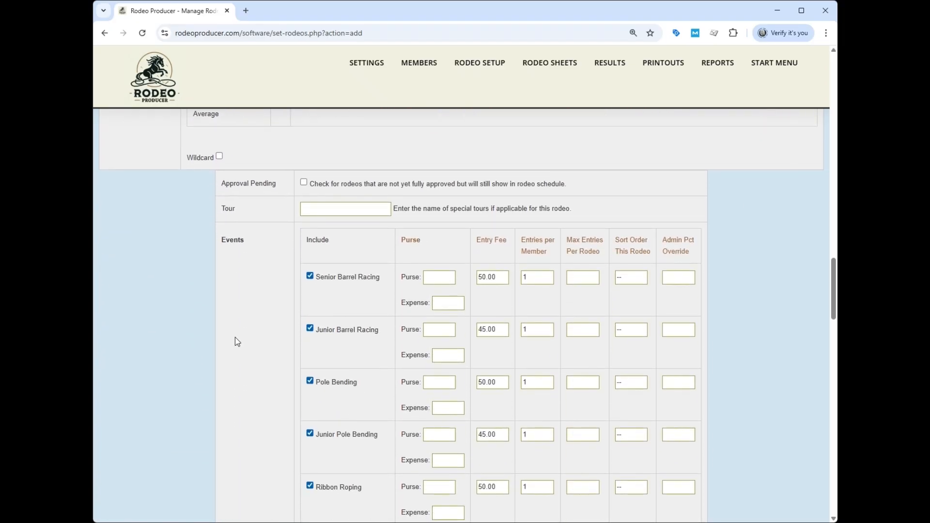
{"action": "scroll", "coordinate": [251, 313], "scroll_direction": "down", "scroll_amount": 2}
{"action": "scroll", "coordinate": [251, 313], "scroll_direction": "up", "scroll_amount": 2}
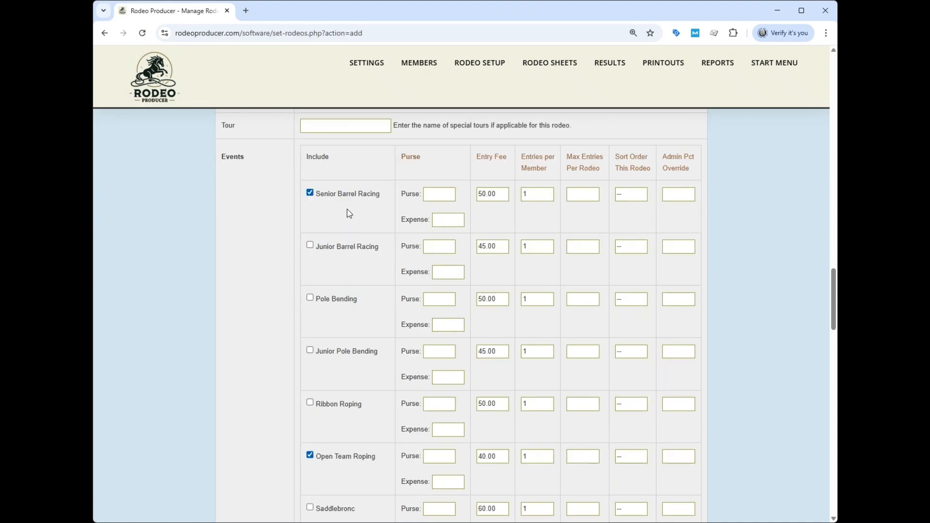
{"action": "scroll", "coordinate": [346, 265], "scroll_direction": "down", "scroll_amount": 4}
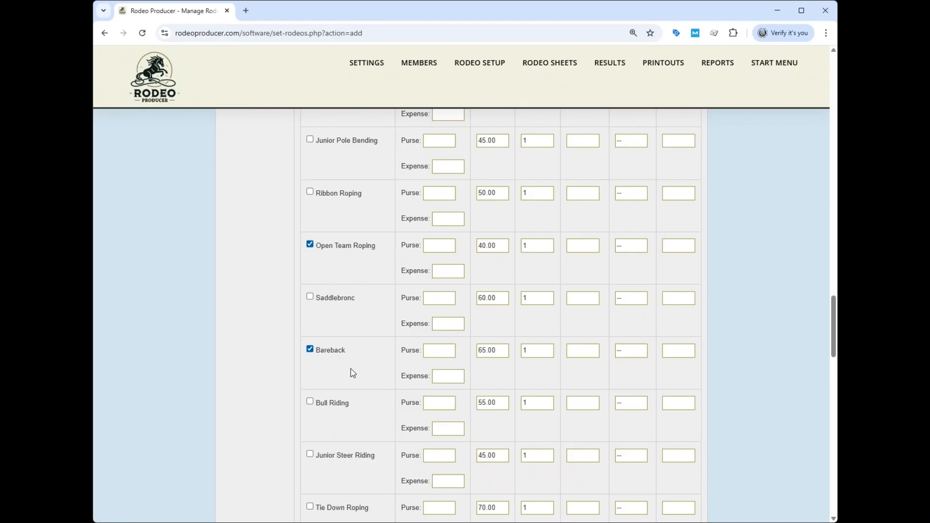
- Assign Pine Hills Stock Co as the rodeo's first stock contractor
{"action": "scroll", "coordinate": [351, 368], "scroll_direction": "down", "scroll_amount": 7}
{"action": "left_click", "coordinate": [333, 280]}
{"action": "left_click", "coordinate": [375, 314]}
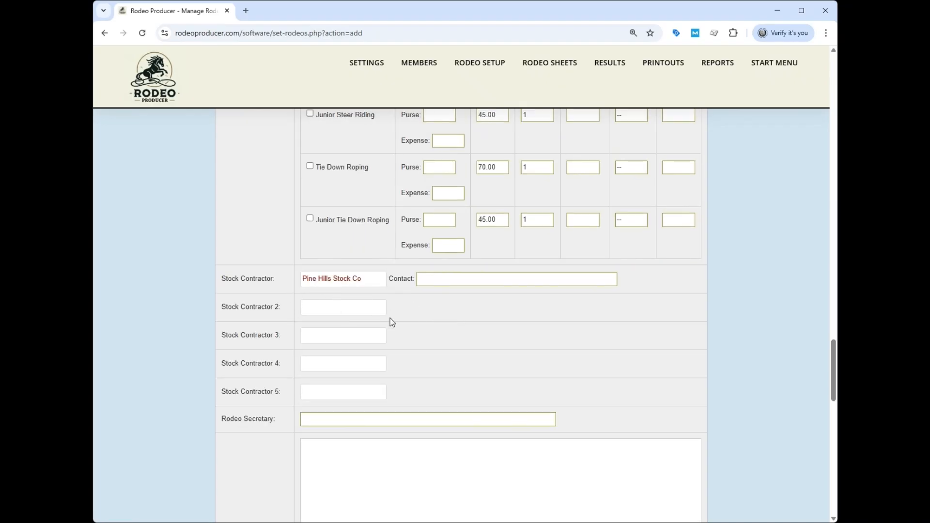
{"action": "scroll", "coordinate": [396, 348], "scroll_direction": "up", "scroll_amount": 4}
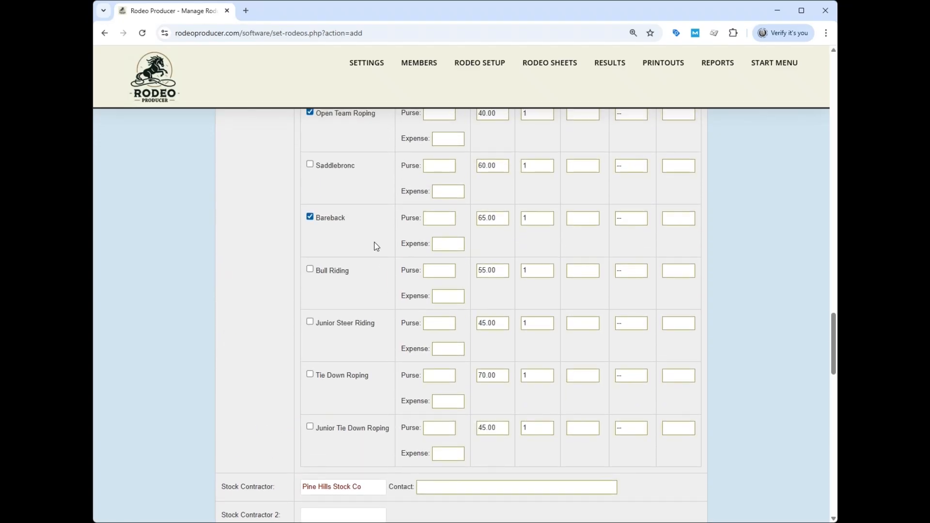
{"action": "scroll", "coordinate": [391, 252], "scroll_direction": "down", "scroll_amount": 3}
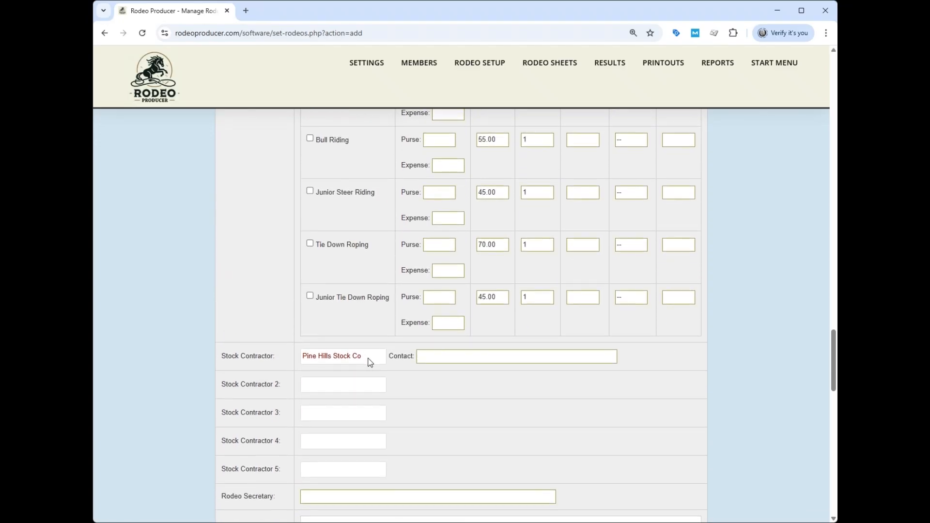
- Add the competitor note "Sign up for the SKDRA jacket draw at concession." and save the competition settings
{"action": "scroll", "coordinate": [371, 363], "scroll_direction": "down", "scroll_amount": 4}
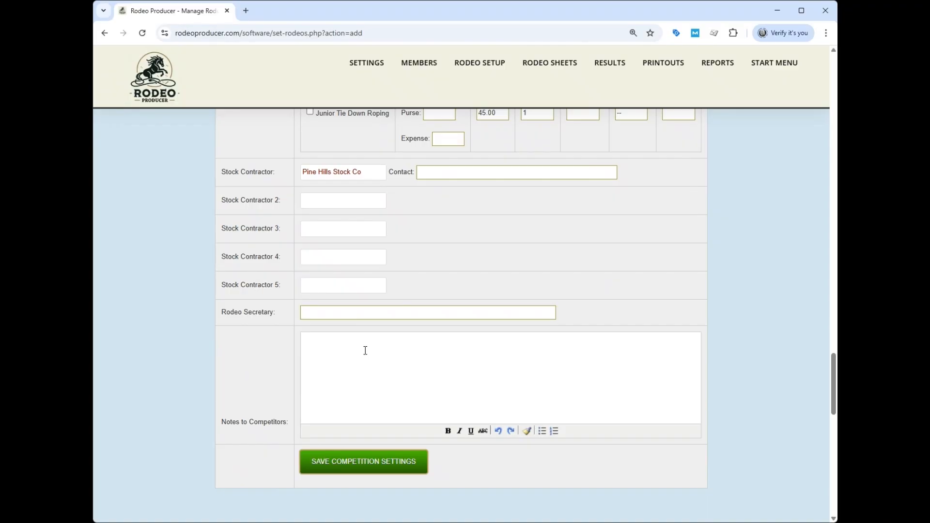
{"action": "type", "text": "Sign up for the SKDRA jacket draw at concession."}
{"action": "left_click", "coordinate": [356, 461]}
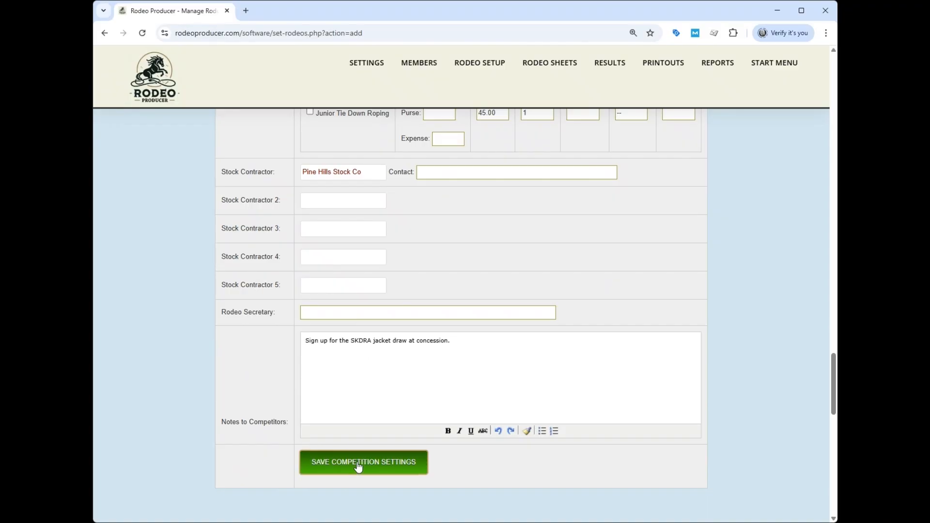
{"action": "scroll", "coordinate": [361, 364], "scroll_direction": "down", "scroll_amount": 3}
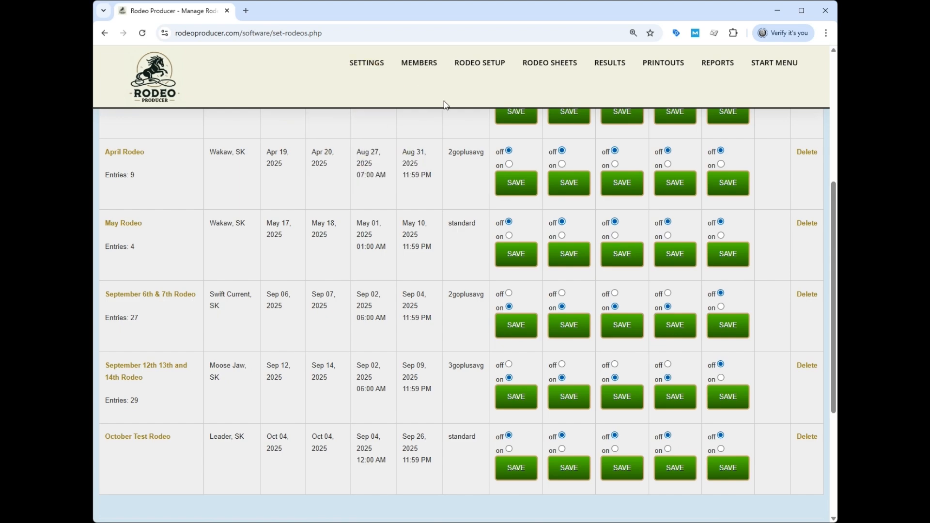
- Open the admin rodeo entry form for the October Test Rodeo
{"action": "mouse_move", "coordinate": [478, 68]}
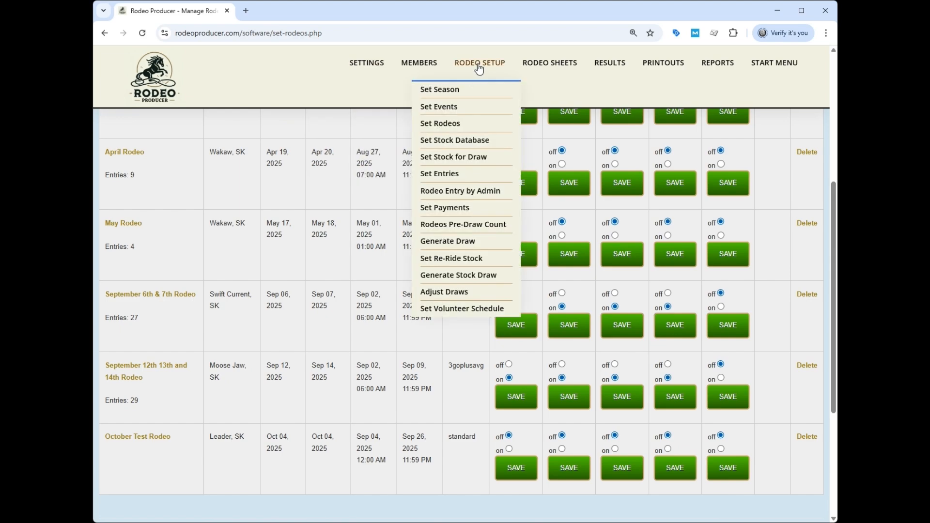
{"action": "left_click", "coordinate": [463, 191]}
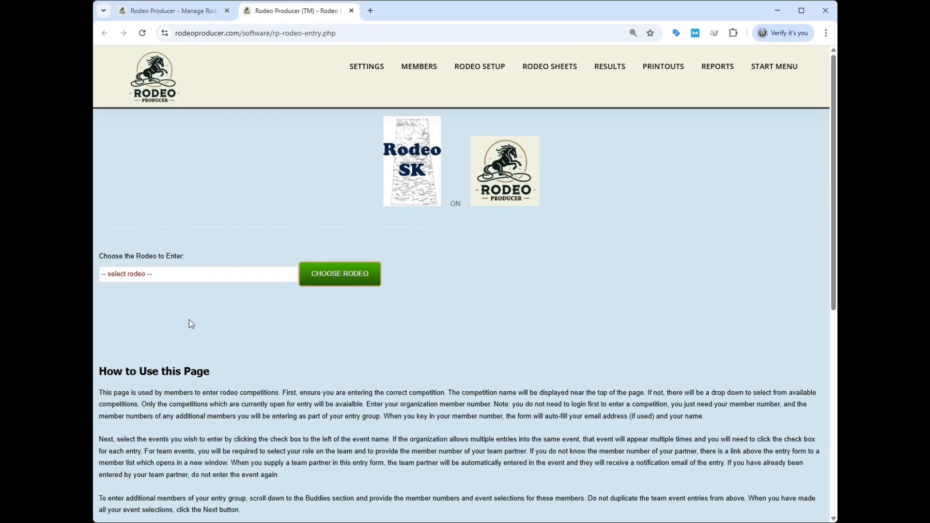
{"action": "left_click", "coordinate": [208, 371]}
{"action": "left_click", "coordinate": [342, 282]}
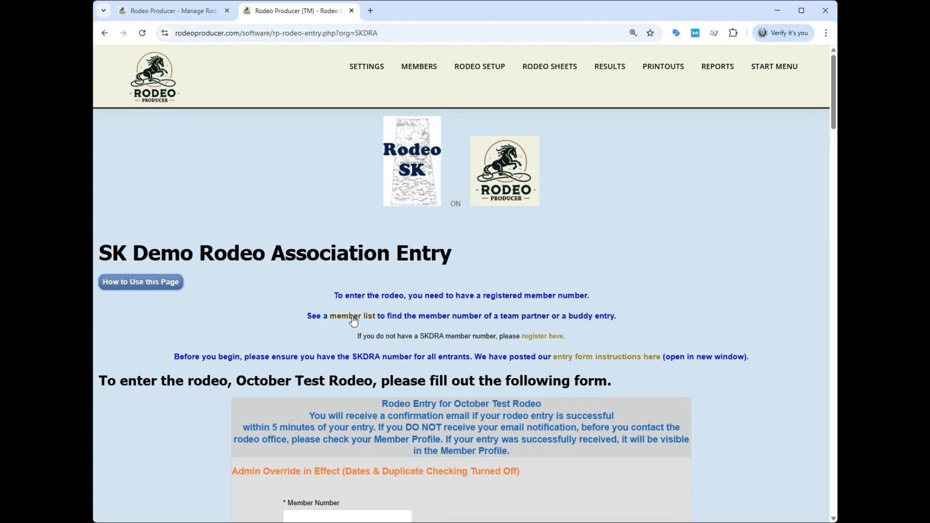
- Consult the member list and enter the first listed member's number in the rodeo entry form
{"action": "left_click", "coordinate": [353, 317]}
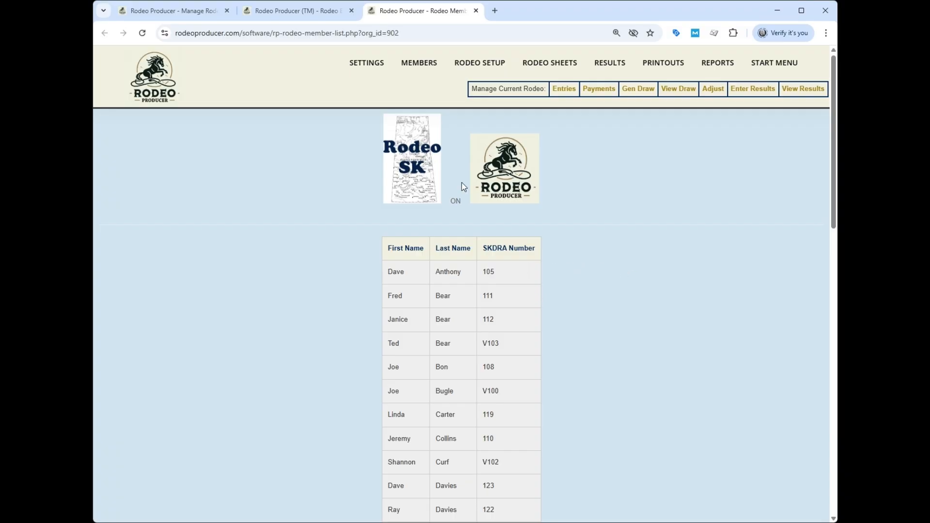
{"action": "left_click", "coordinate": [296, 11]}
{"action": "key", "text": "Tab"}
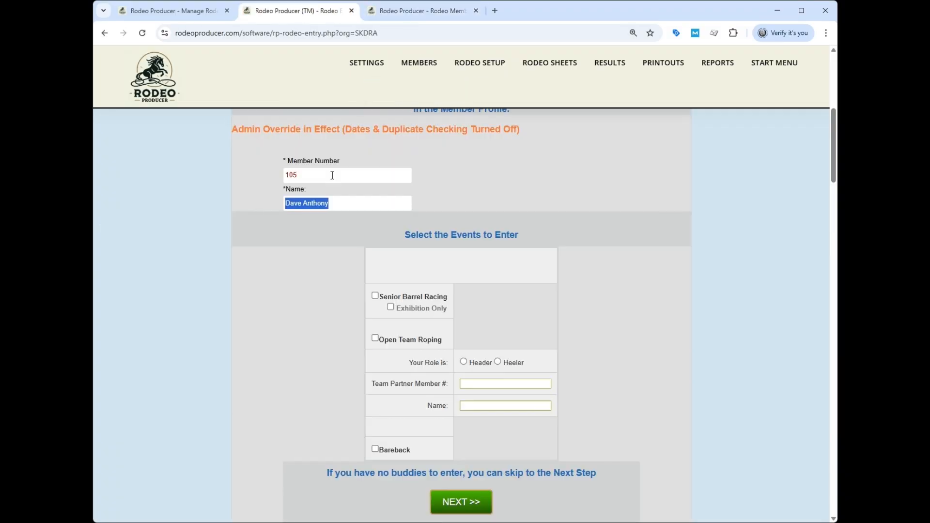
- Enter the member in Open Team Roping as Header with the team partner's member number, and in Bareback
{"action": "left_click", "coordinate": [377, 337]}
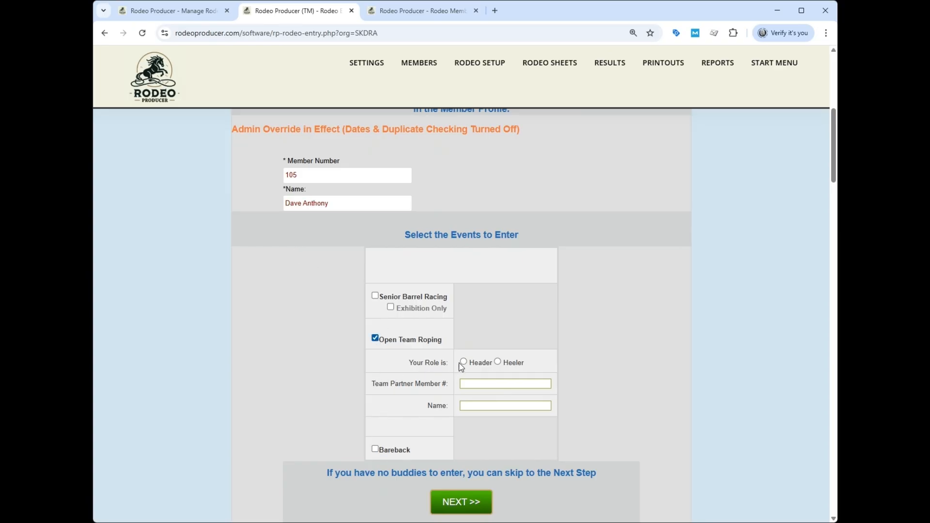
{"action": "left_click", "coordinate": [471, 382]}
{"action": "type", "text": "111"}
{"action": "key", "text": "Tab"}
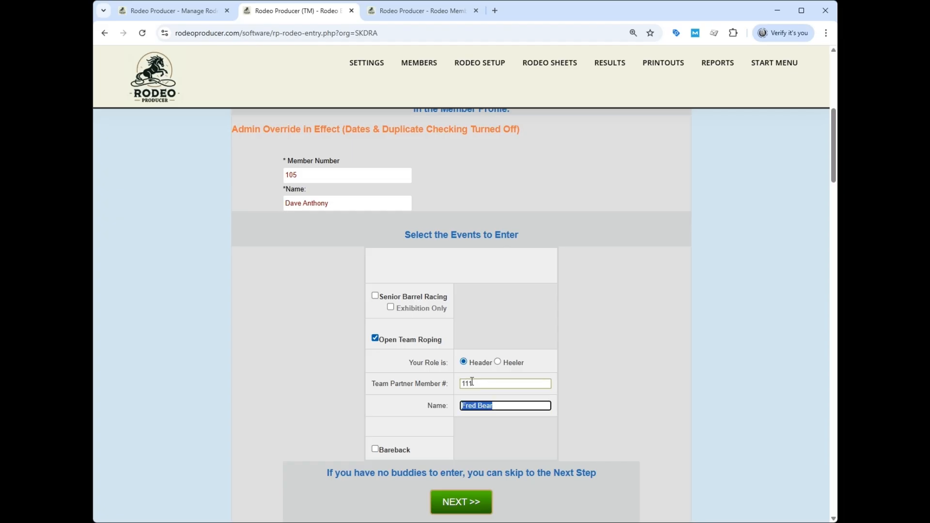
{"action": "left_click", "coordinate": [376, 450]}
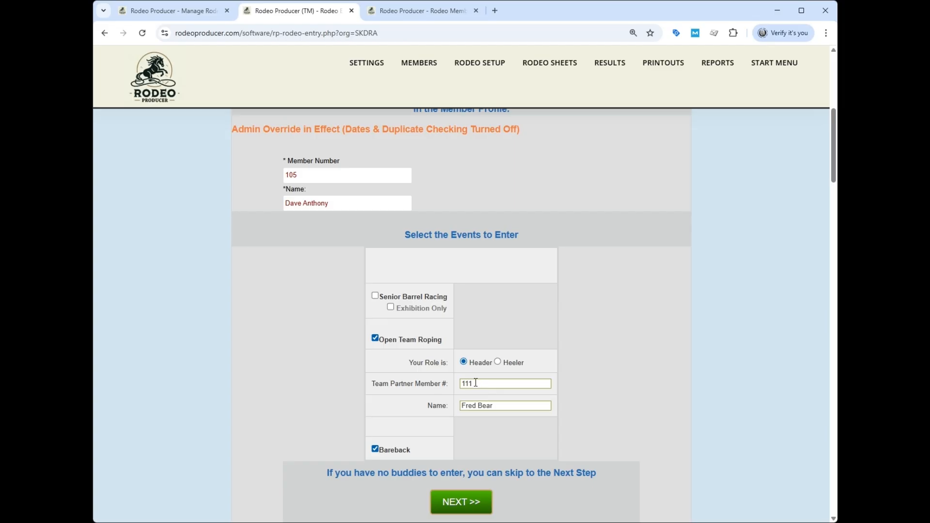
- Add the Open Team Roping partner as Buddy #1 by member number and enter that buddy in Bareback
{"action": "scroll", "coordinate": [330, 353], "scroll_direction": "down", "scroll_amount": 2}
{"action": "scroll", "coordinate": [329, 352], "scroll_direction": "down", "scroll_amount": 3}
{"action": "left_click", "coordinate": [308, 378]}
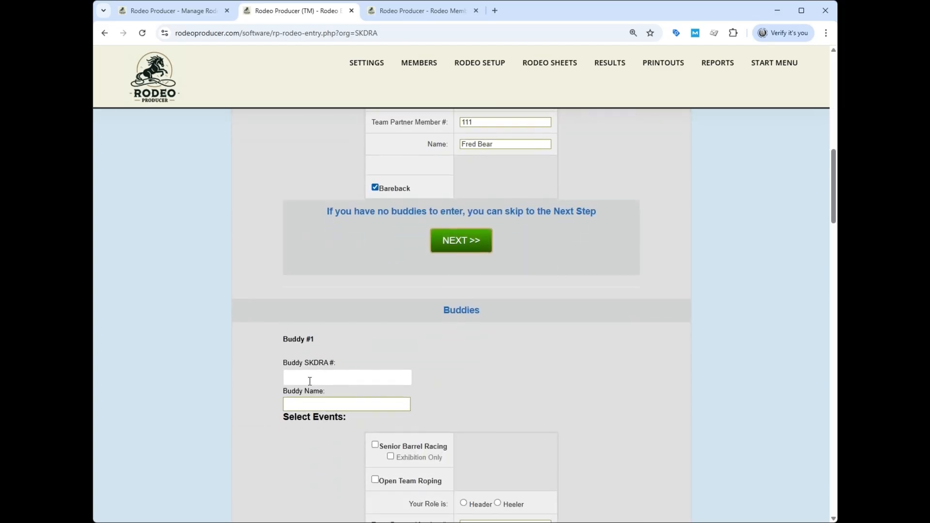
{"action": "type", "text": "111"}
{"action": "key", "text": "Tab"}
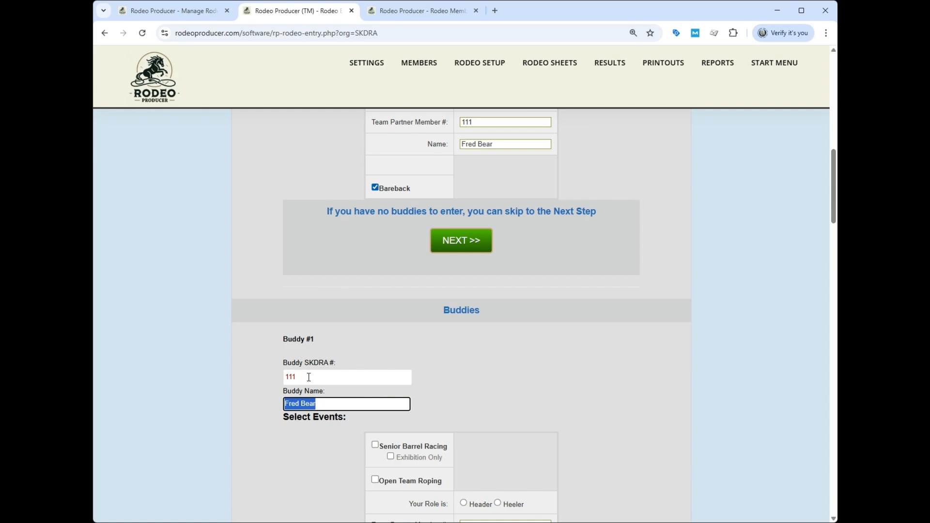
{"action": "scroll", "coordinate": [432, 347], "scroll_direction": "down", "scroll_amount": 1}
{"action": "scroll", "coordinate": [434, 351], "scroll_direction": "down", "scroll_amount": 5}
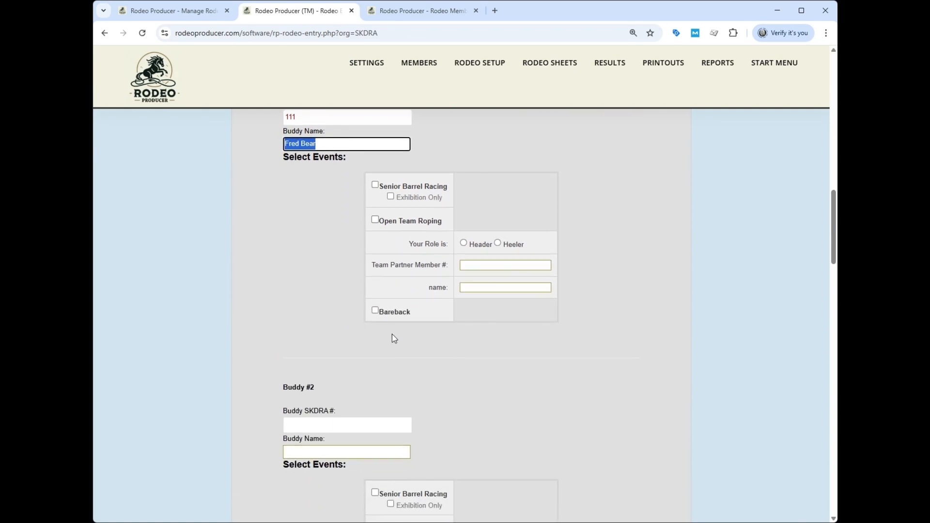
{"action": "left_click", "coordinate": [374, 310]}
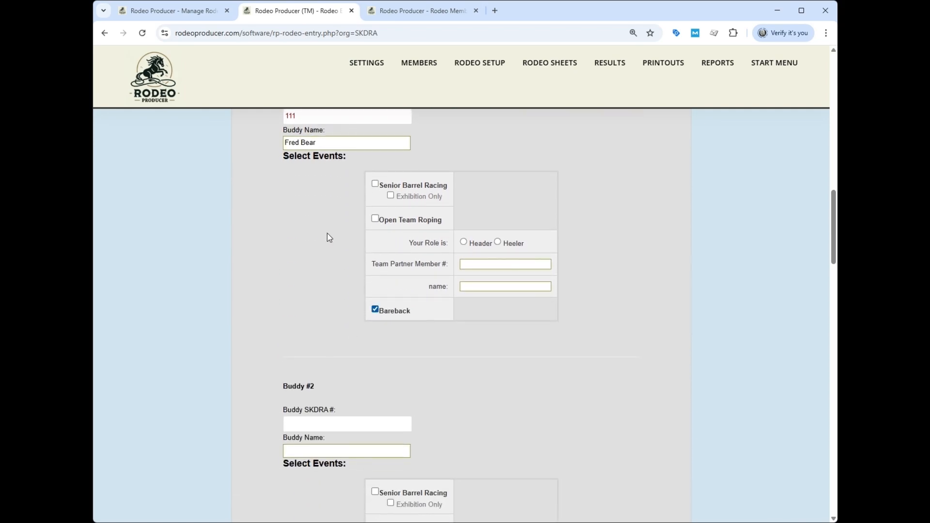
- Consult the member list and enter the fifth listed member's number for Buddy #2
{"action": "left_click", "coordinate": [419, 14]}
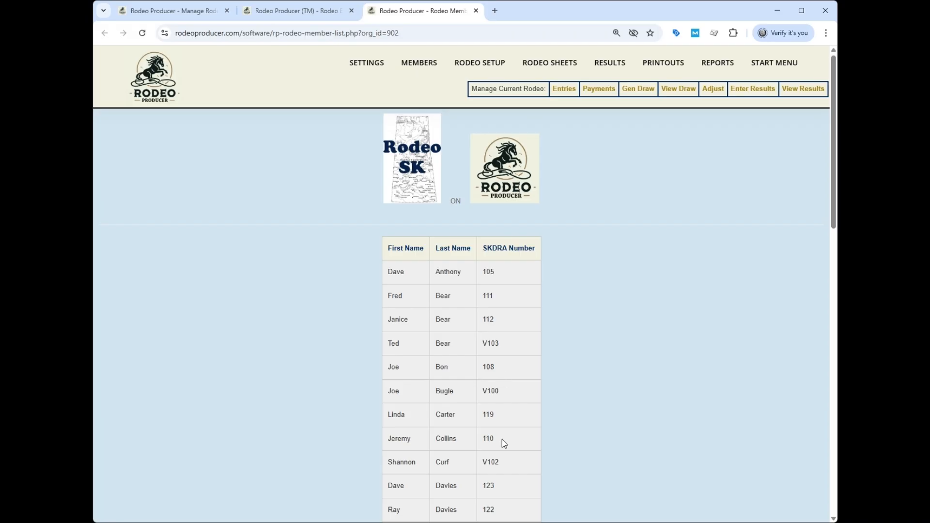
{"action": "left_click", "coordinate": [298, 11]}
{"action": "type", "text": "8"}
{"action": "key", "text": "Tab"}
- Enter Buddy #2 in Open Team Roping as Heeler with the eighth listed member's number as partner, and in Bareback
{"action": "scroll", "coordinate": [431, 276], "scroll_direction": "down", "scroll_amount": 3}
{"action": "left_click", "coordinate": [379, 267]}
{"action": "left_click", "coordinate": [498, 292]}
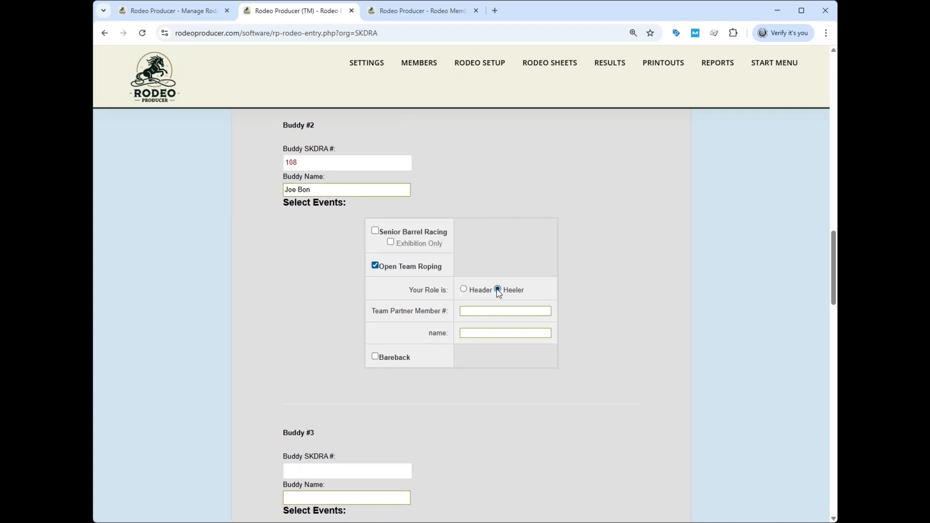
{"action": "left_click", "coordinate": [495, 309]}
{"action": "type", "text": "110"}
{"action": "key", "text": "Tab"}
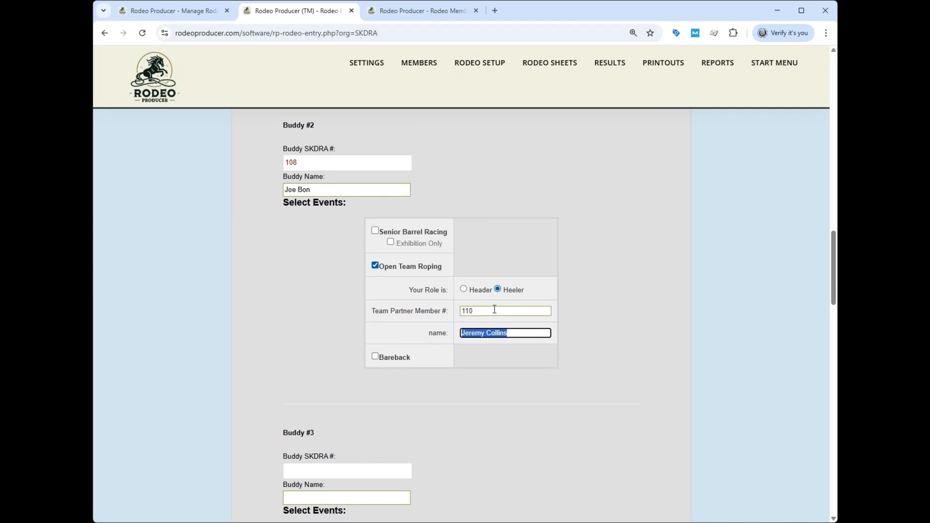
{"action": "left_click", "coordinate": [375, 357]}
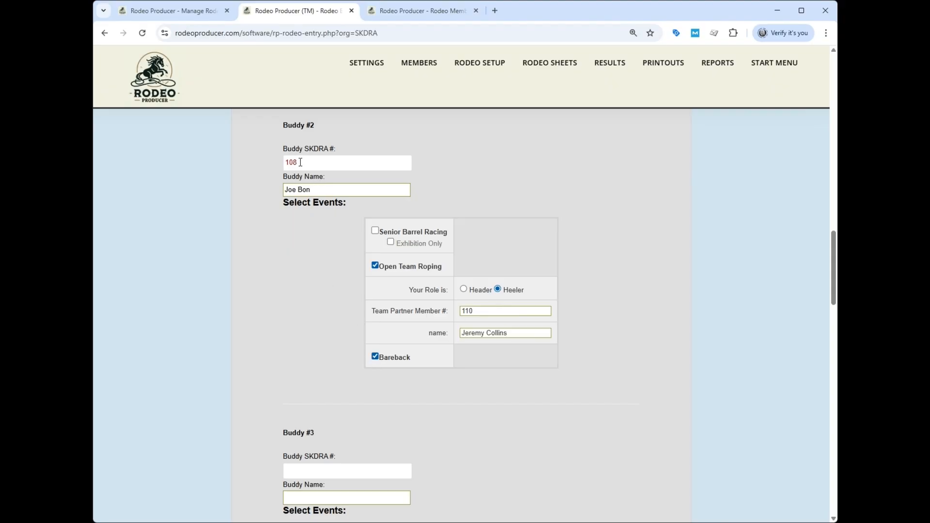
- Add Buddy #2's team roping partner as Buddy #3 by member number and enter that buddy in Bareback
{"action": "scroll", "coordinate": [315, 334], "scroll_direction": "down", "scroll_amount": 1}
{"action": "scroll", "coordinate": [314, 330], "scroll_direction": "down", "scroll_amount": 1}
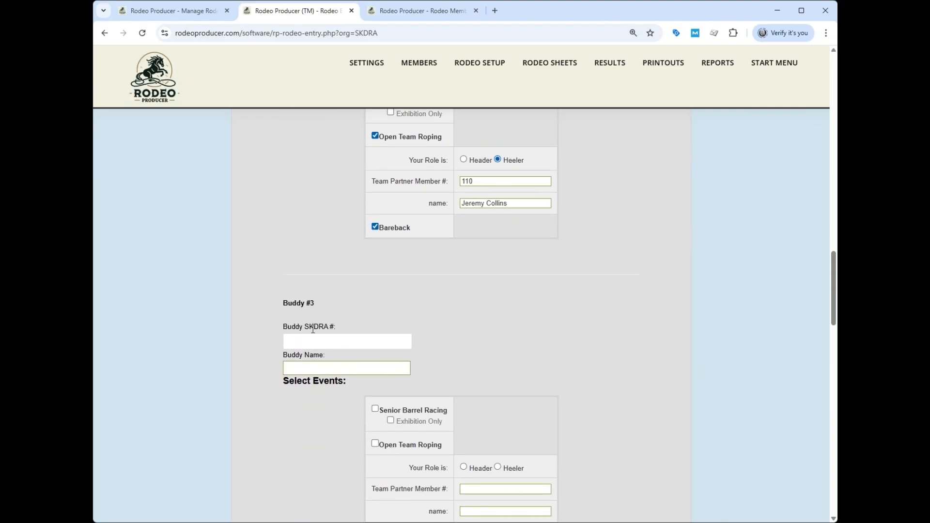
{"action": "left_click", "coordinate": [313, 337]}
{"action": "type", "text": "110"}
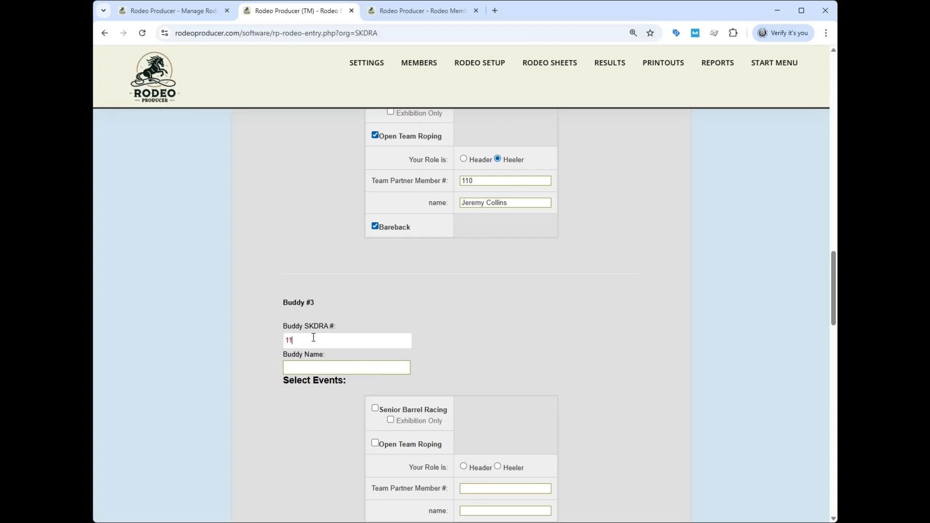
{"action": "key", "text": "Tab"}
{"action": "scroll", "coordinate": [315, 344], "scroll_direction": "down", "scroll_amount": 2}
{"action": "left_click", "coordinate": [375, 403]}
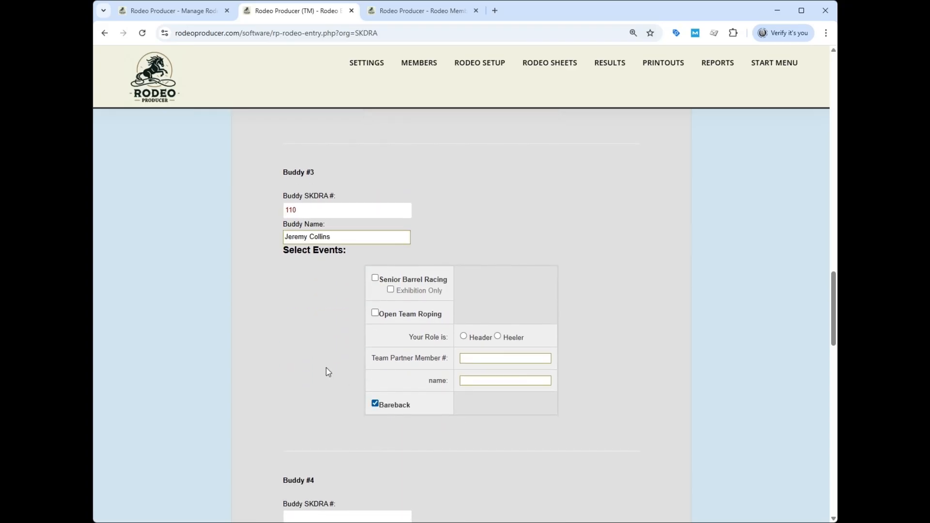
- Consult the member list, enter the tenth listed member's number for Buddy #4, and enter that buddy in Bareback
{"action": "left_click", "coordinate": [425, 14]}
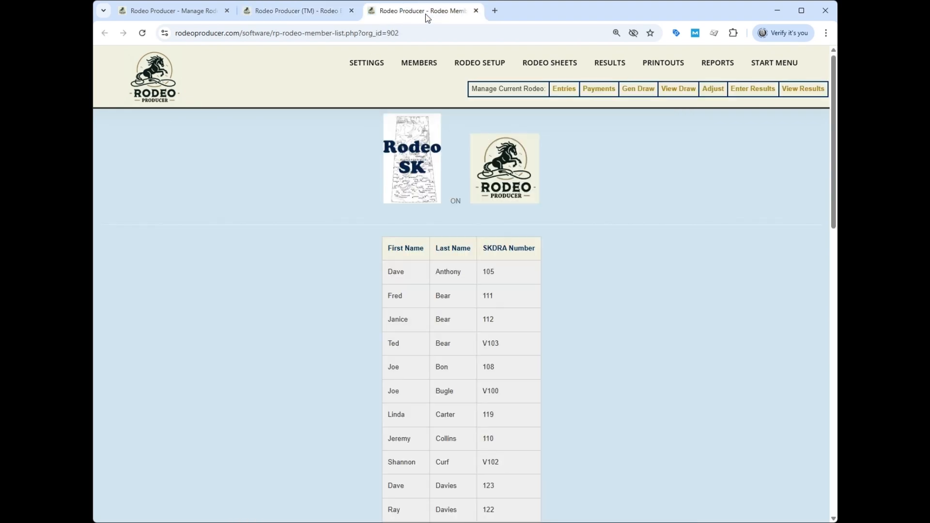
{"action": "scroll", "coordinate": [560, 349], "scroll_direction": "down", "scroll_amount": 2}
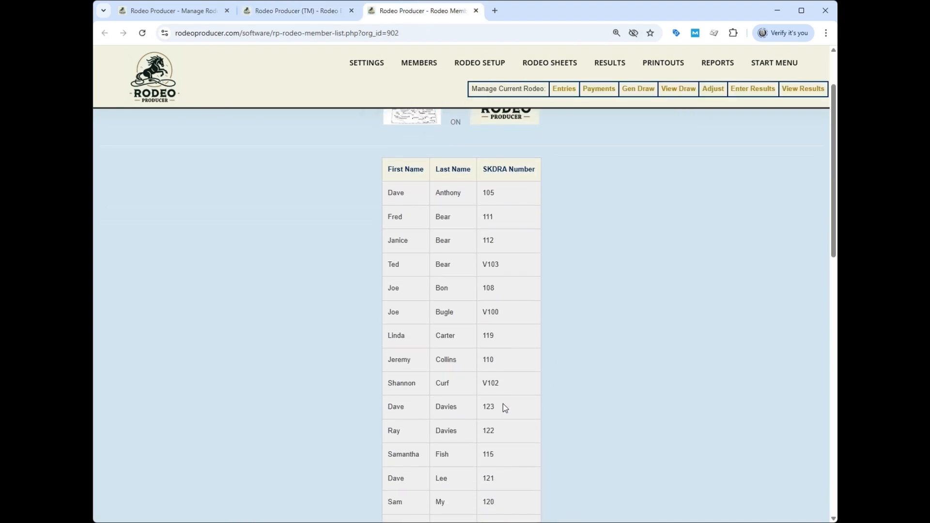
{"action": "left_click", "coordinate": [297, 10]}
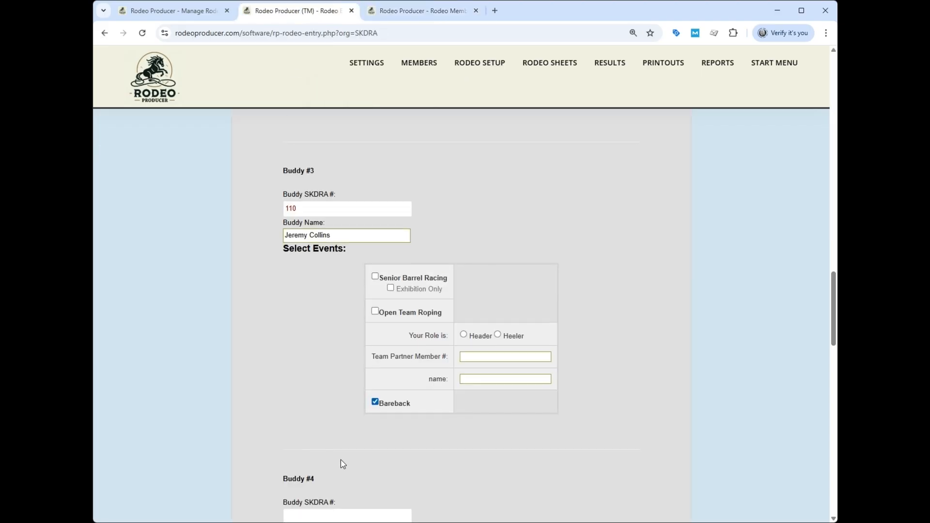
{"action": "scroll", "coordinate": [341, 460], "scroll_direction": "down", "scroll_amount": 5}
{"action": "left_click", "coordinate": [301, 250]}
{"action": "type", "text": "123"}
{"action": "key", "text": "Tab"}
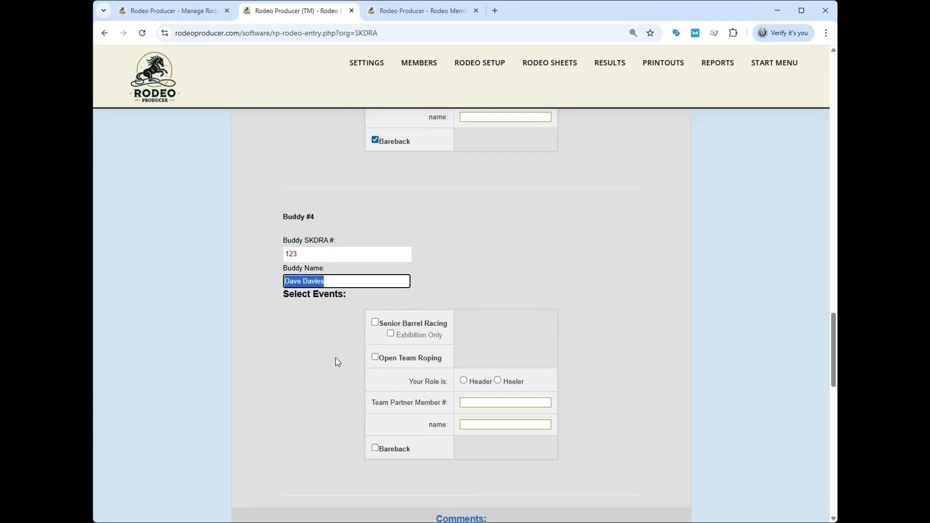
{"action": "scroll", "coordinate": [337, 362], "scroll_direction": "down", "scroll_amount": 3}
{"action": "left_click", "coordinate": [374, 317]}
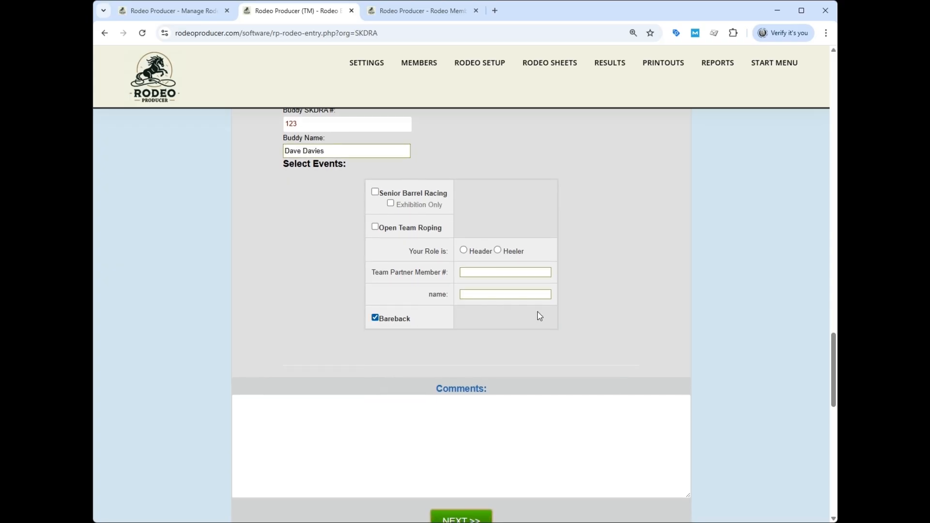
- Review and submit the group rodeo entry, and check the saved entries and fees owing
{"action": "scroll", "coordinate": [254, 316], "scroll_direction": "up", "scroll_amount": 3}
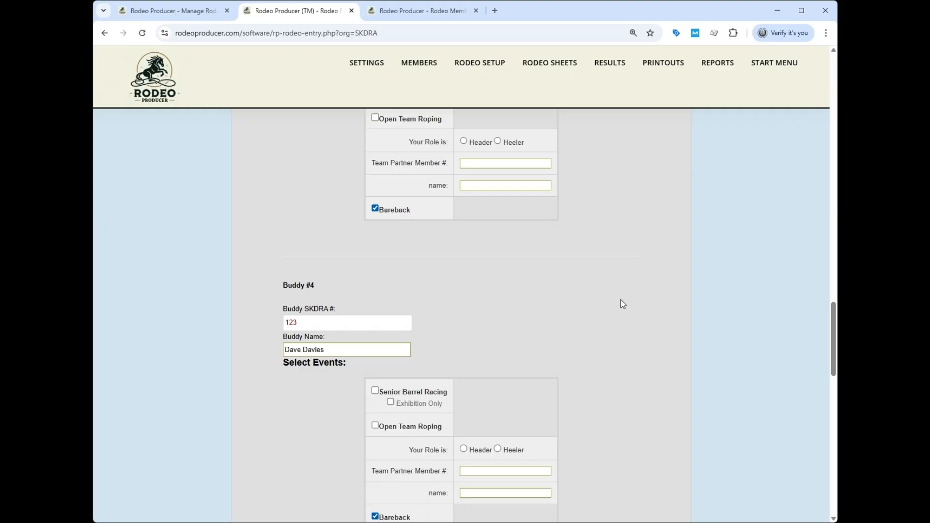
{"action": "scroll", "coordinate": [638, 289], "scroll_direction": "down", "scroll_amount": 6}
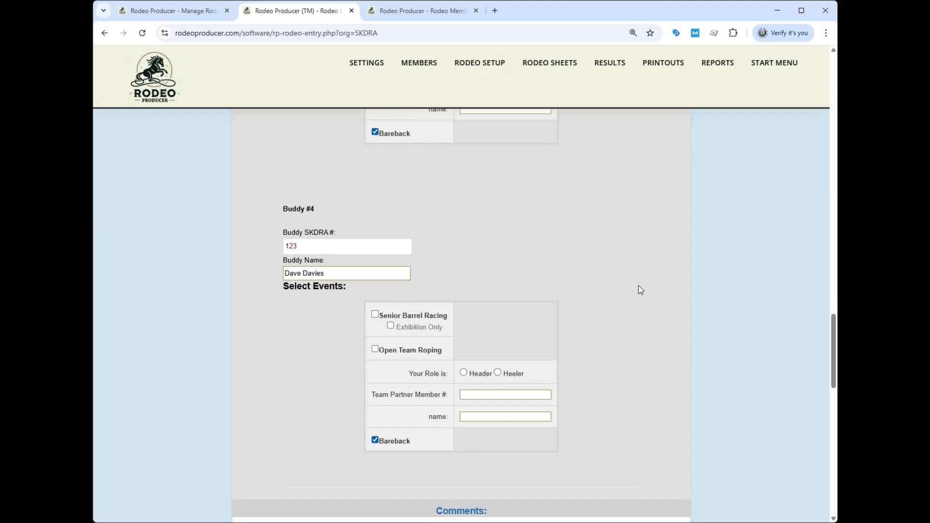
{"action": "left_click", "coordinate": [453, 381]}
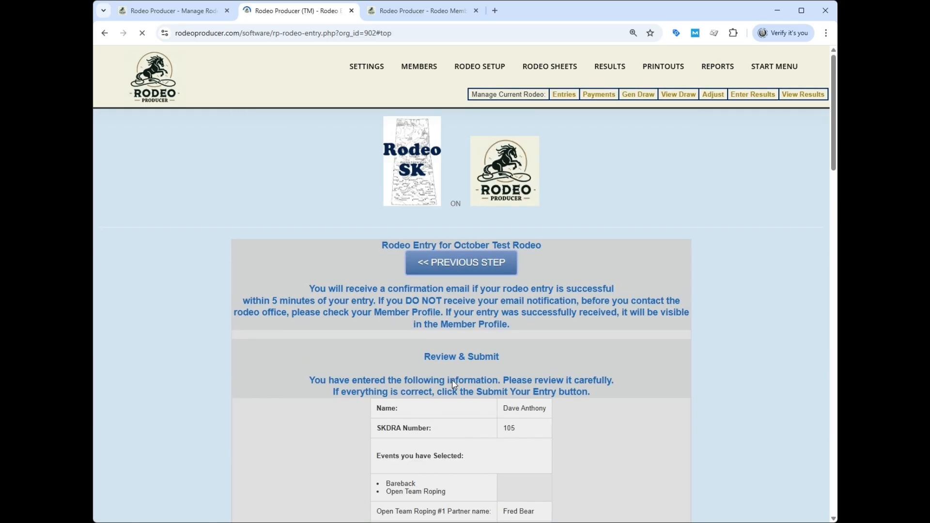
{"action": "scroll", "coordinate": [532, 314], "scroll_direction": "down", "scroll_amount": 3}
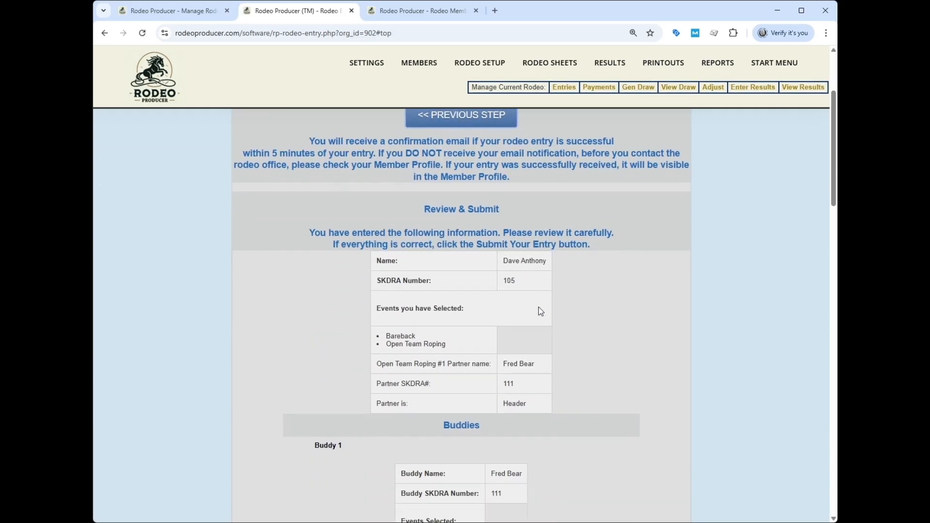
{"action": "scroll", "coordinate": [537, 307], "scroll_direction": "down", "scroll_amount": 9}
{"action": "scroll", "coordinate": [543, 310], "scroll_direction": "down", "scroll_amount": 6}
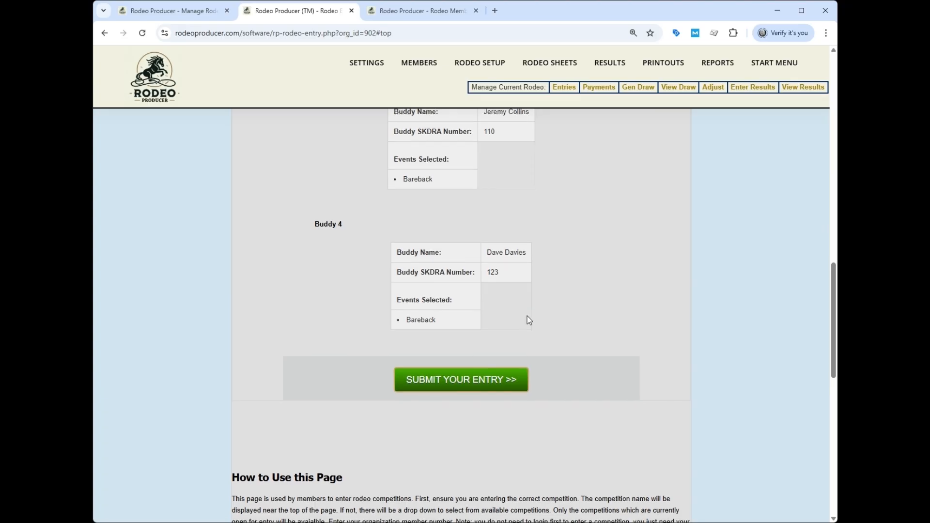
{"action": "left_click", "coordinate": [478, 380]}
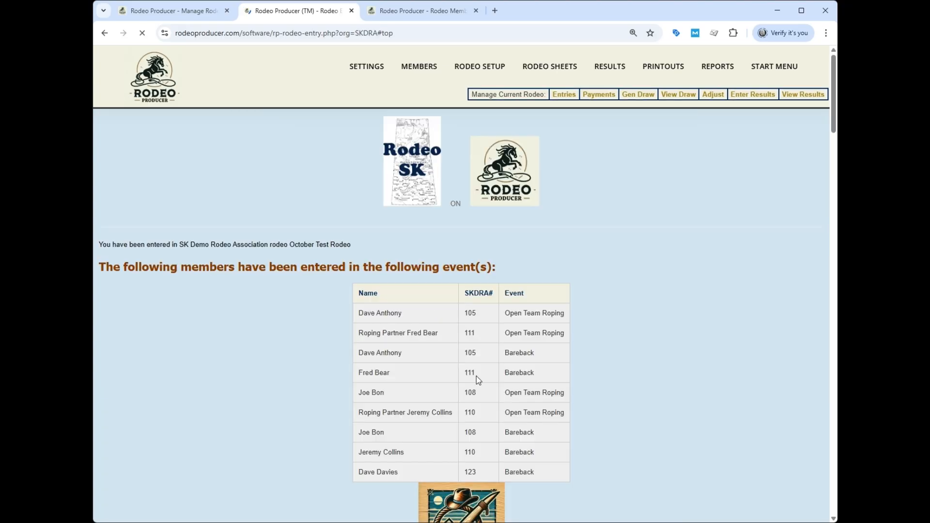
{"action": "scroll", "coordinate": [224, 287], "scroll_direction": "down", "scroll_amount": 8}
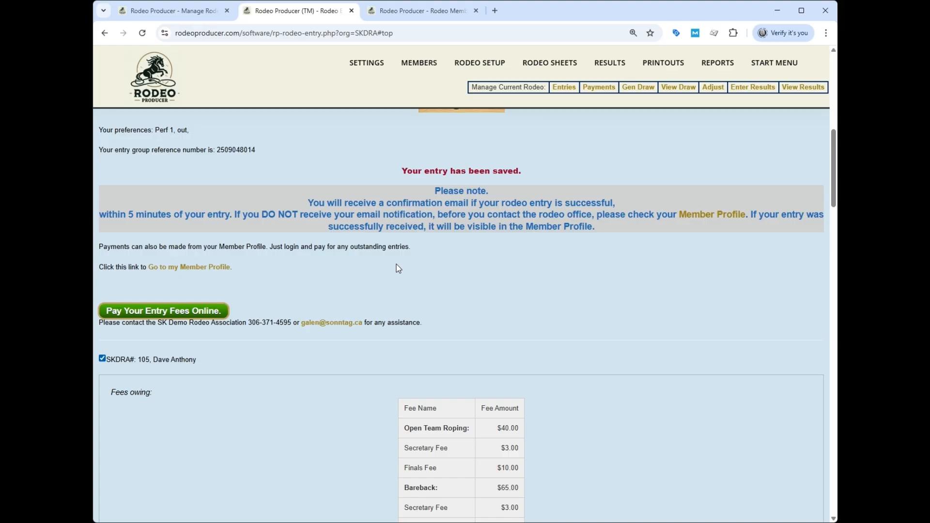
{"action": "scroll", "coordinate": [343, 356], "scroll_direction": "down", "scroll_amount": 1}
{"action": "scroll", "coordinate": [343, 356], "scroll_direction": "down", "scroll_amount": 2}
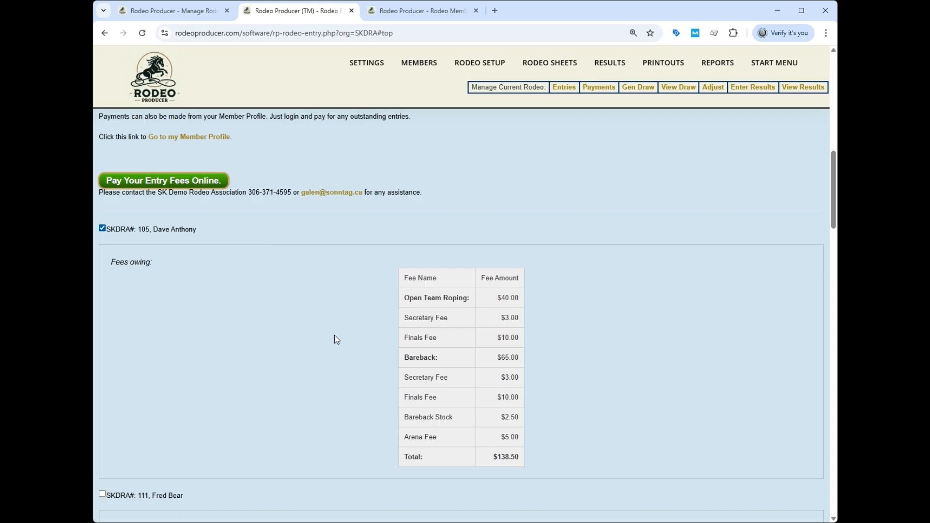
{"action": "scroll", "coordinate": [334, 334], "scroll_direction": "down", "scroll_amount": 3}
{"action": "scroll", "coordinate": [573, 260], "scroll_direction": "up", "scroll_amount": 4}
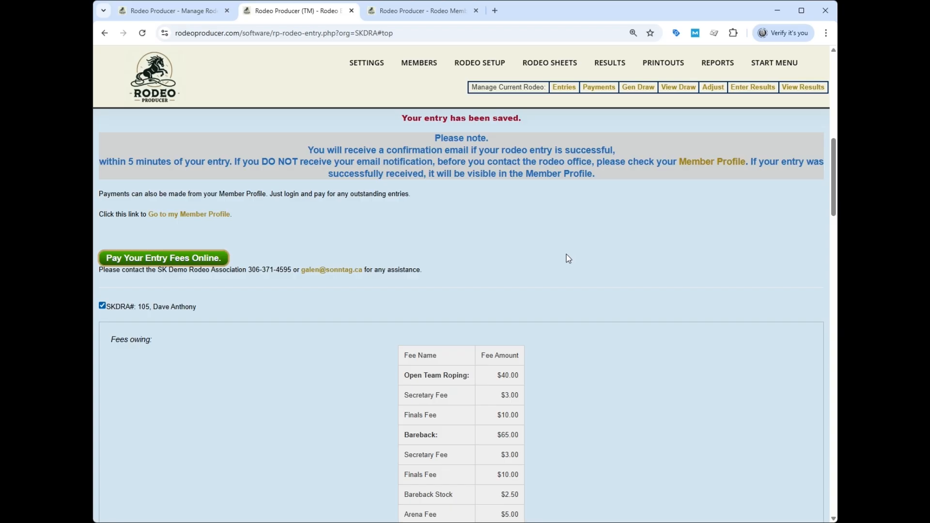
- Open the Set Entries list for the October Test Rodeo and review its entrants, events and fees owing
{"action": "left_click", "coordinate": [421, 11]}
{"action": "mouse_move", "coordinate": [408, 82]}
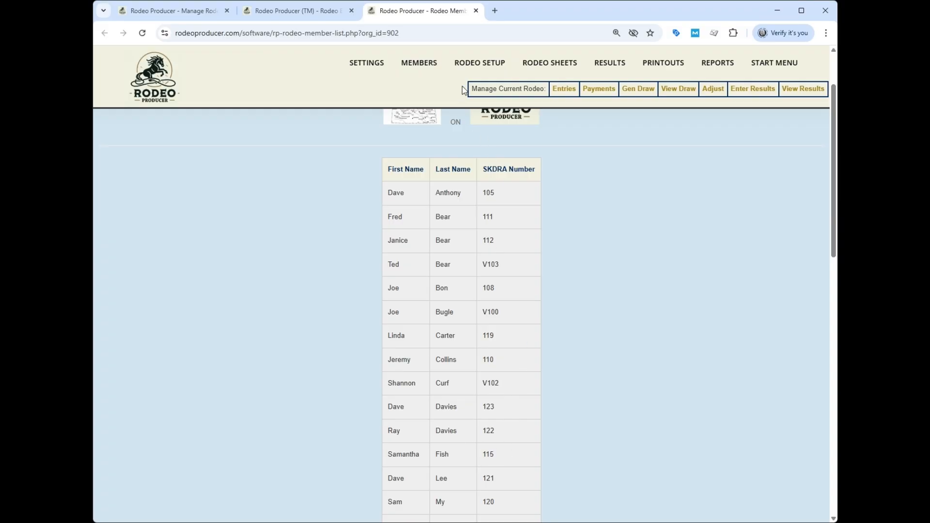
{"action": "mouse_move", "coordinate": [466, 66]}
{"action": "left_click", "coordinate": [438, 173]}
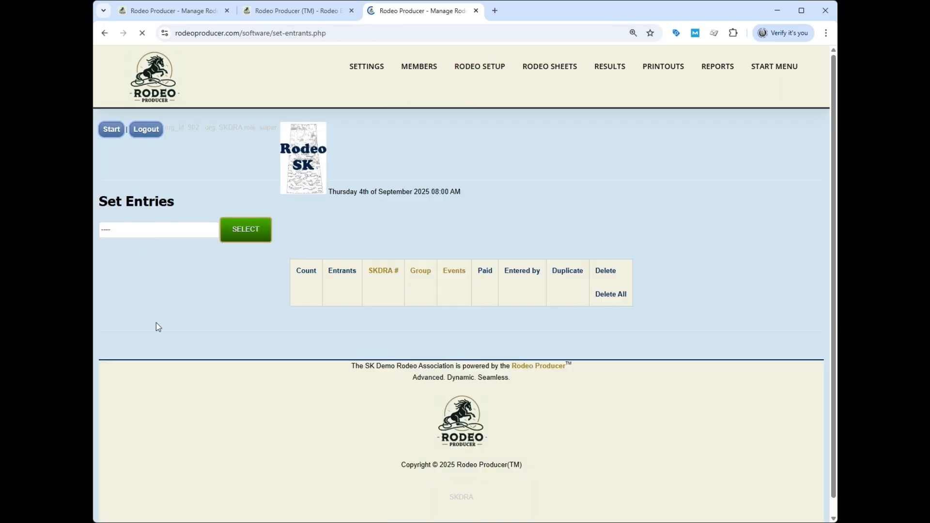
{"action": "left_click", "coordinate": [243, 233]}
{"action": "scroll", "coordinate": [454, 216], "scroll_direction": "down", "scroll_amount": 4}
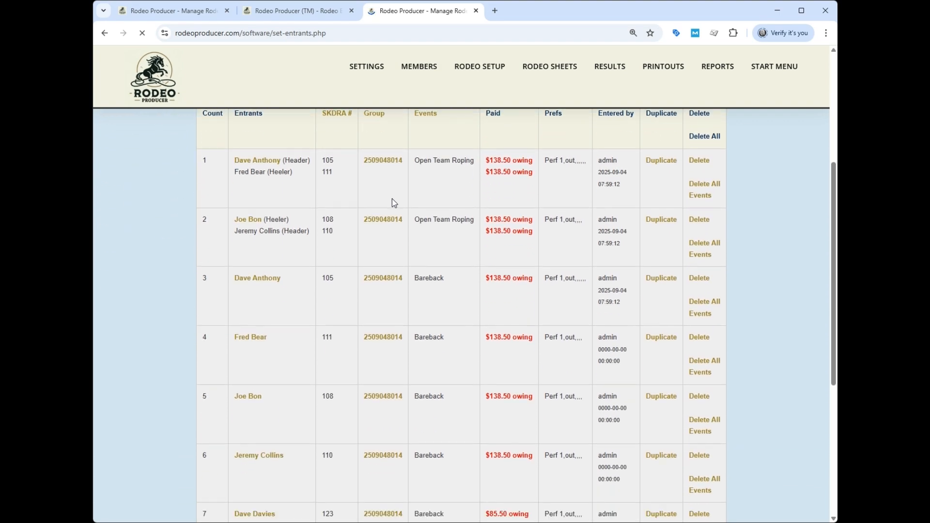
{"action": "scroll", "coordinate": [392, 209], "scroll_direction": "down", "scroll_amount": 3}
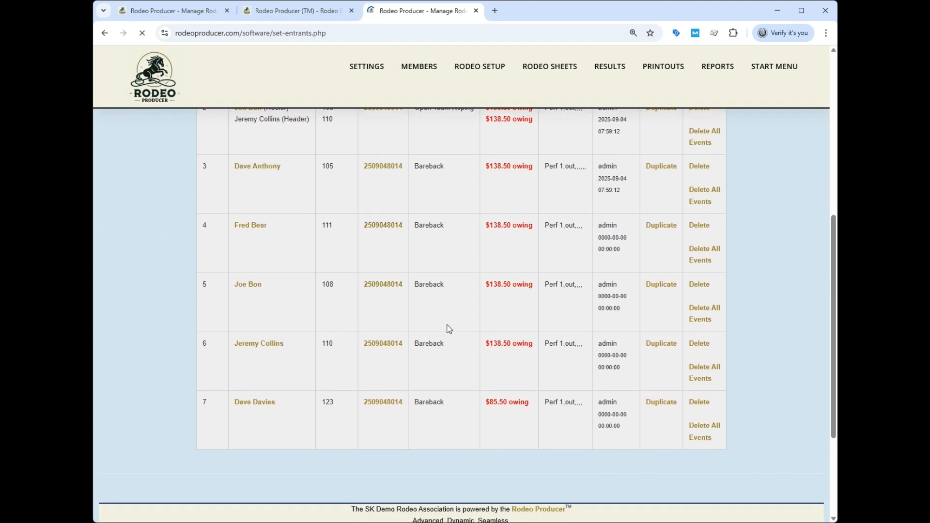
{"action": "scroll", "coordinate": [455, 314], "scroll_direction": "up", "scroll_amount": 5}
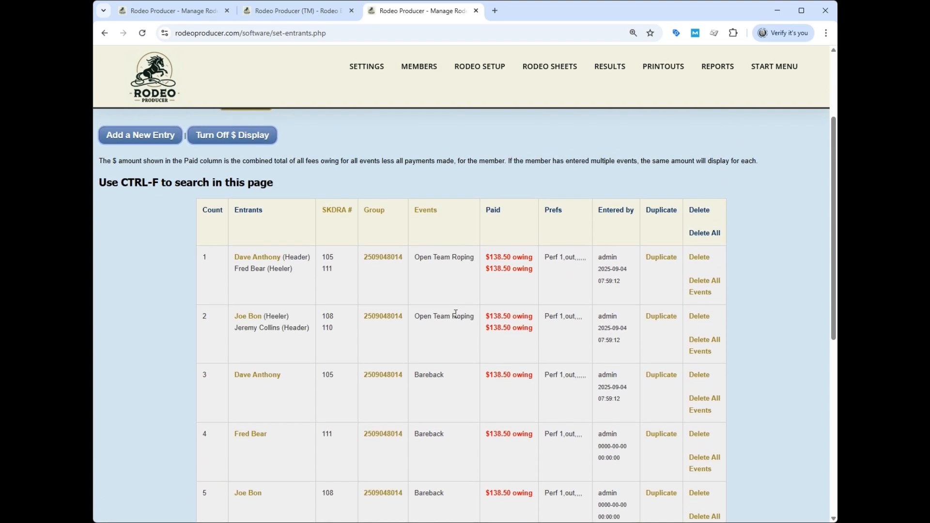
- Add and submit a new single entry for the member listed directly after Buddy #4, choosing an event and no team partner
{"action": "scroll", "coordinate": [455, 313], "scroll_direction": "up", "scroll_amount": 2}
{"action": "left_click", "coordinate": [126, 213]}
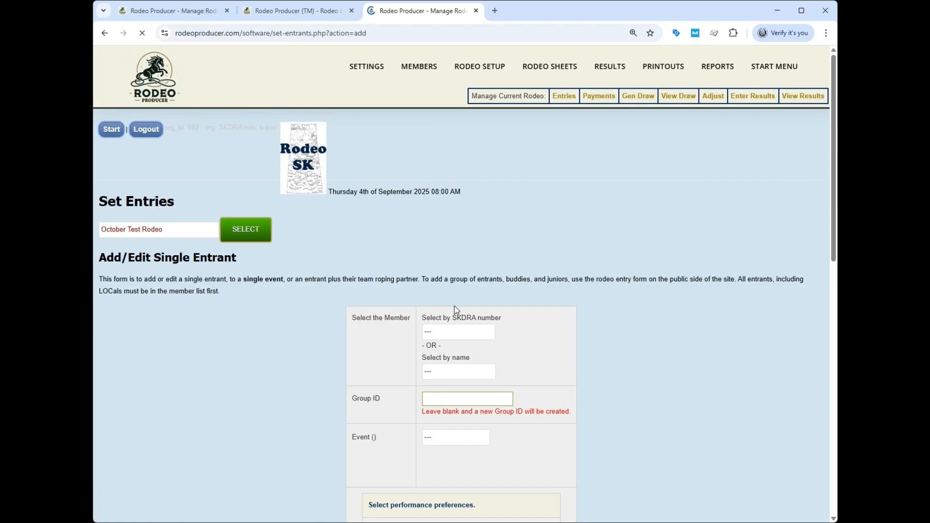
{"action": "scroll", "coordinate": [554, 316], "scroll_direction": "down", "scroll_amount": 2}
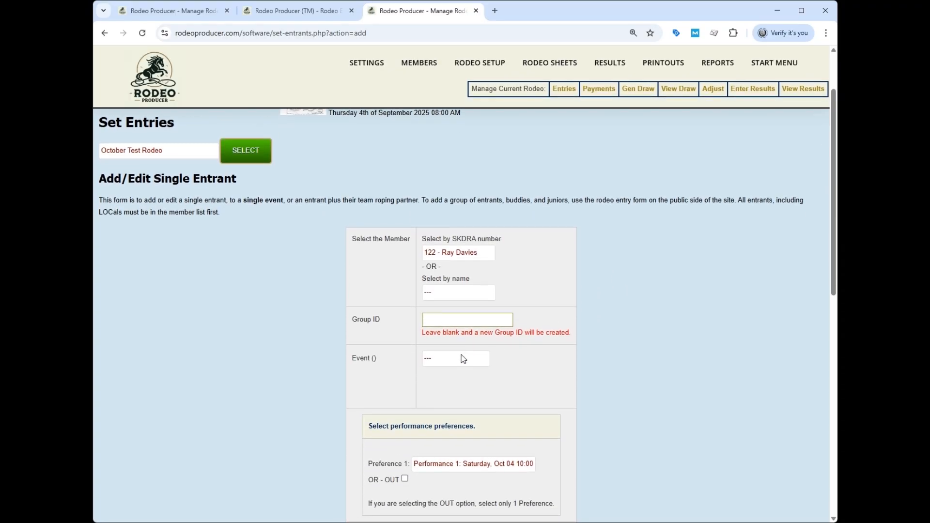
{"action": "left_click", "coordinate": [462, 359]}
{"action": "left_click", "coordinate": [450, 409]}
{"action": "scroll", "coordinate": [517, 360], "scroll_direction": "down", "scroll_amount": 5}
{"action": "scroll", "coordinate": [520, 358], "scroll_direction": "down", "scroll_amount": 1}
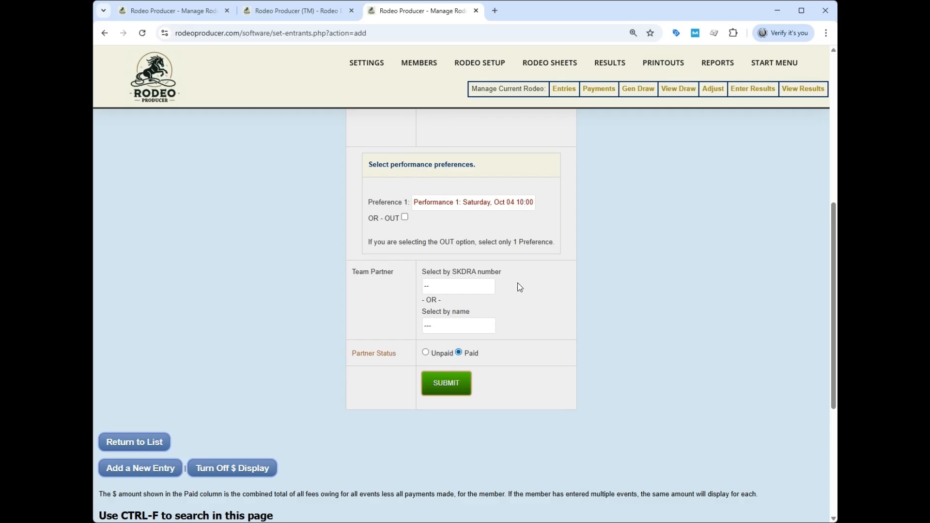
{"action": "left_click", "coordinate": [440, 383]}
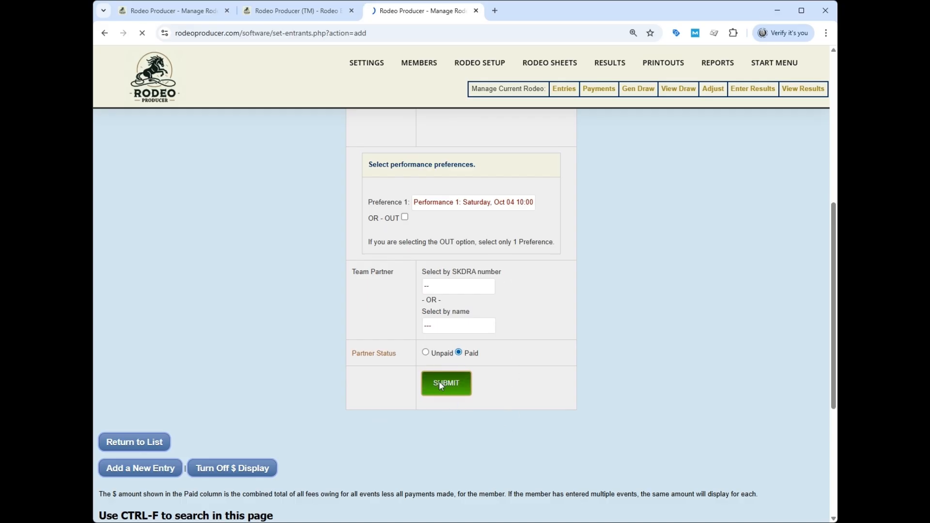
{"action": "scroll", "coordinate": [411, 333], "scroll_direction": "down", "scroll_amount": 3}
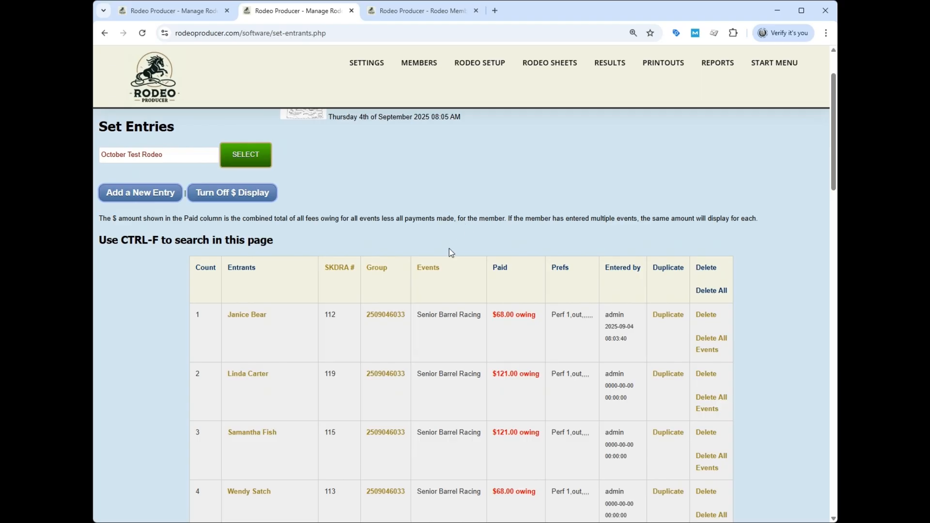
- Review the October Test Rodeo entry list, examining each event's entrants, team partners, groups and fees owing
{"action": "scroll", "coordinate": [448, 249], "scroll_direction": "down", "scroll_amount": 5}
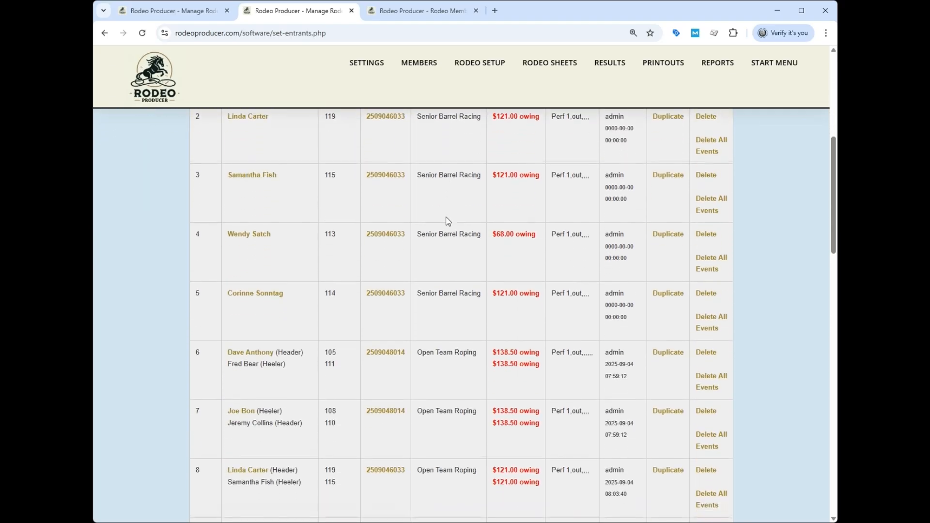
{"action": "scroll", "coordinate": [448, 221], "scroll_direction": "down", "scroll_amount": 5}
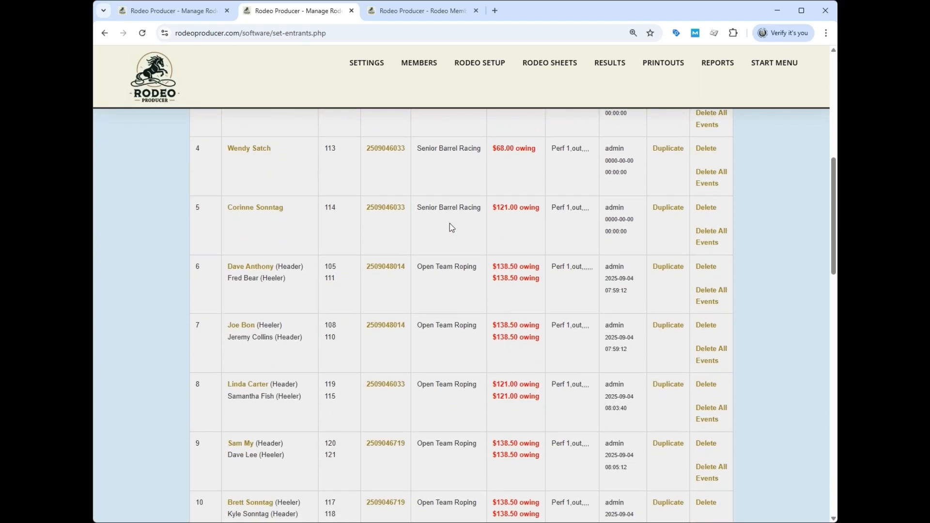
{"action": "scroll", "coordinate": [450, 223], "scroll_direction": "down", "scroll_amount": 6}
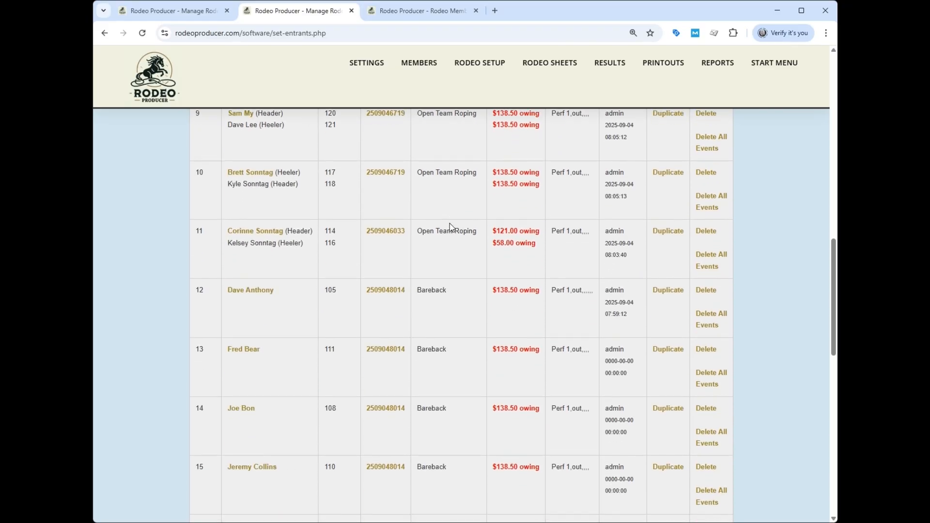
{"action": "scroll", "coordinate": [449, 224], "scroll_direction": "down", "scroll_amount": 6}
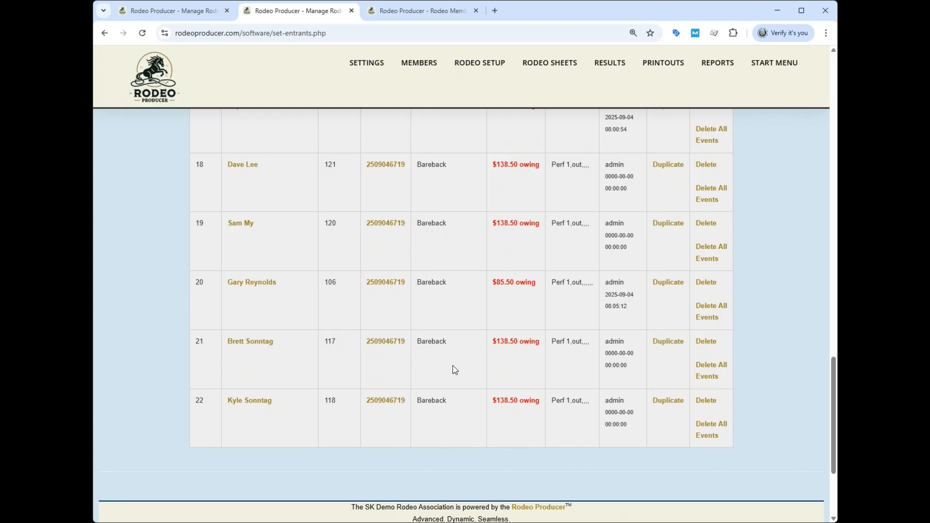
{"action": "scroll", "coordinate": [454, 369], "scroll_direction": "up", "scroll_amount": 10}
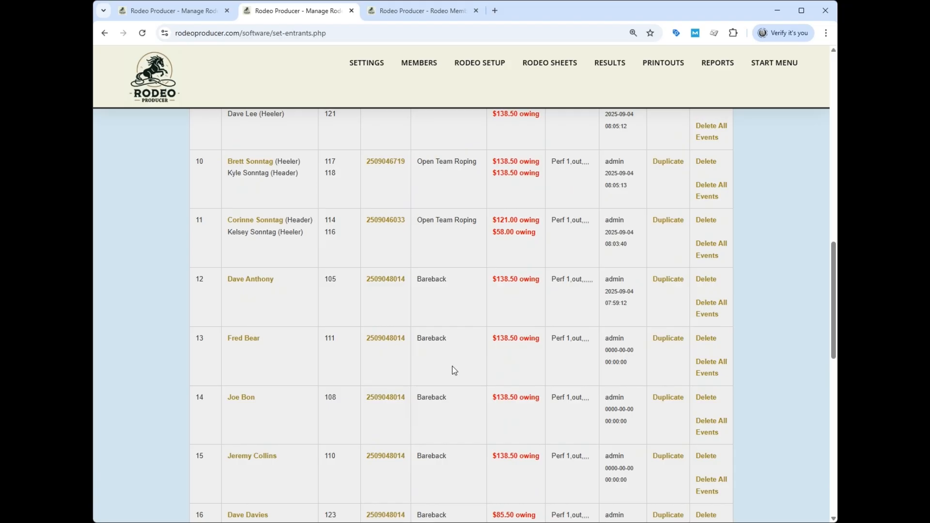
{"action": "scroll", "coordinate": [465, 347], "scroll_direction": "up", "scroll_amount": 15}
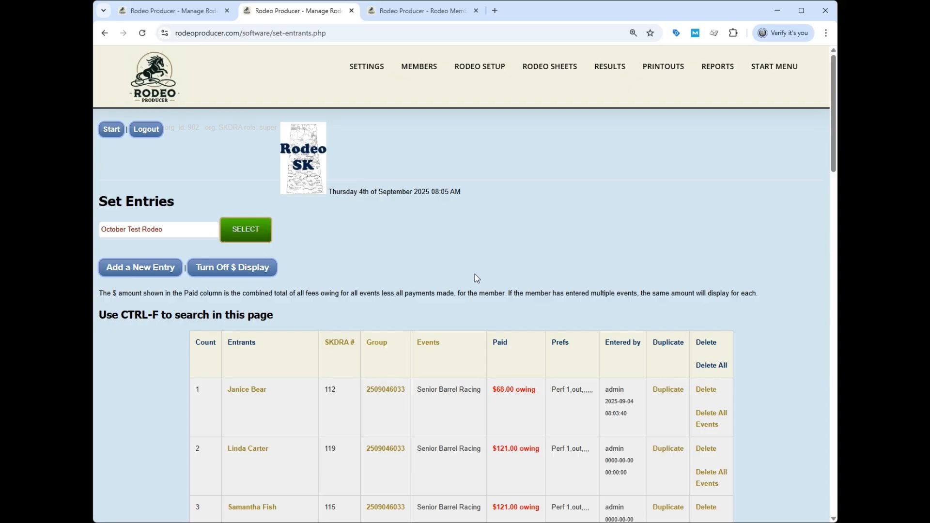
{"action": "scroll", "coordinate": [474, 274], "scroll_direction": "down", "scroll_amount": 12}
{"action": "scroll", "coordinate": [469, 274], "scroll_direction": "down", "scroll_amount": 5}
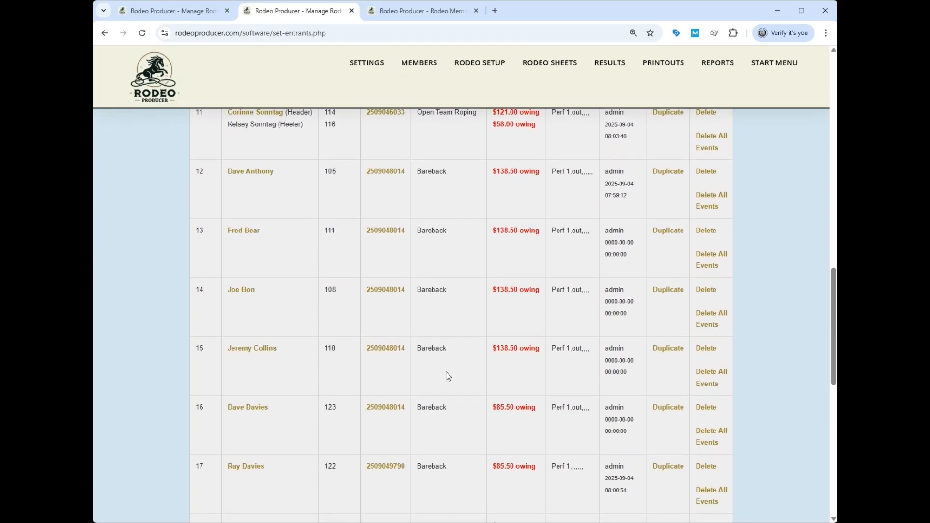
- Reassign the fourth Bareback entry to the member numbered directly before its current member, save it, and check the updated entry list
{"action": "left_click", "coordinate": [240, 350]}
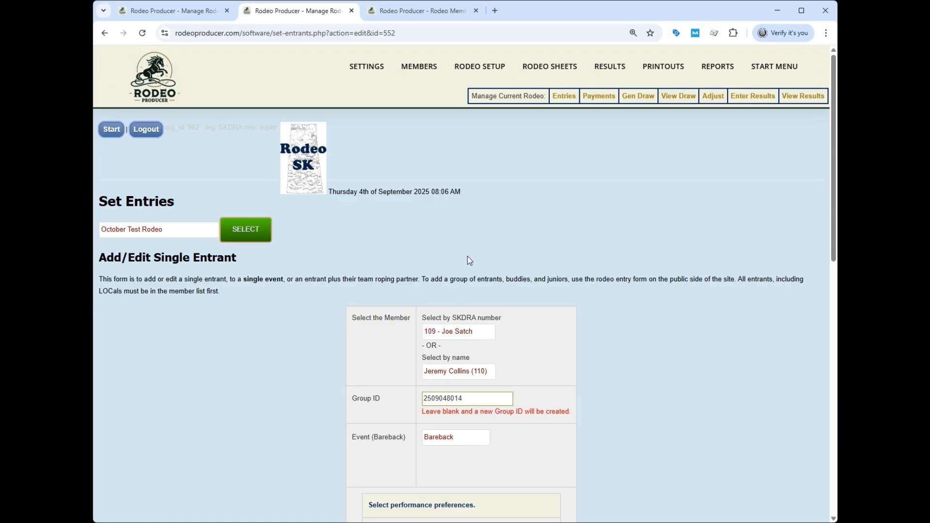
{"action": "scroll", "coordinate": [511, 345], "scroll_direction": "down", "scroll_amount": 4}
{"action": "scroll", "coordinate": [513, 345], "scroll_direction": "down", "scroll_amount": 2}
{"action": "left_click", "coordinate": [455, 461]}
{"action": "scroll", "coordinate": [474, 410], "scroll_direction": "down", "scroll_amount": 8}
{"action": "scroll", "coordinate": [446, 314], "scroll_direction": "down", "scroll_amount": 4}
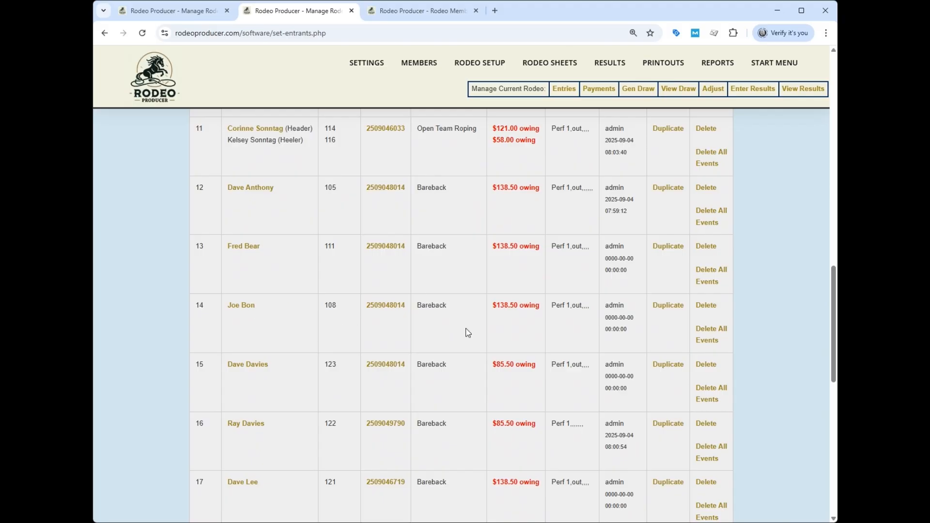
- Open the stock database and review the animals with their brand numbers, event types and contractors
{"action": "mouse_move", "coordinate": [473, 65]}
{"action": "left_click", "coordinate": [454, 143]}
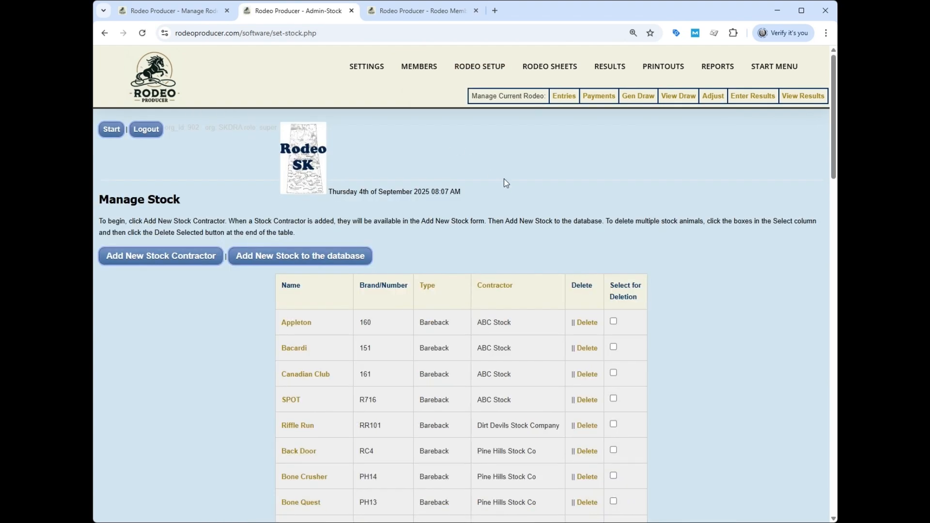
{"action": "scroll", "coordinate": [678, 331], "scroll_direction": "down", "scroll_amount": 5}
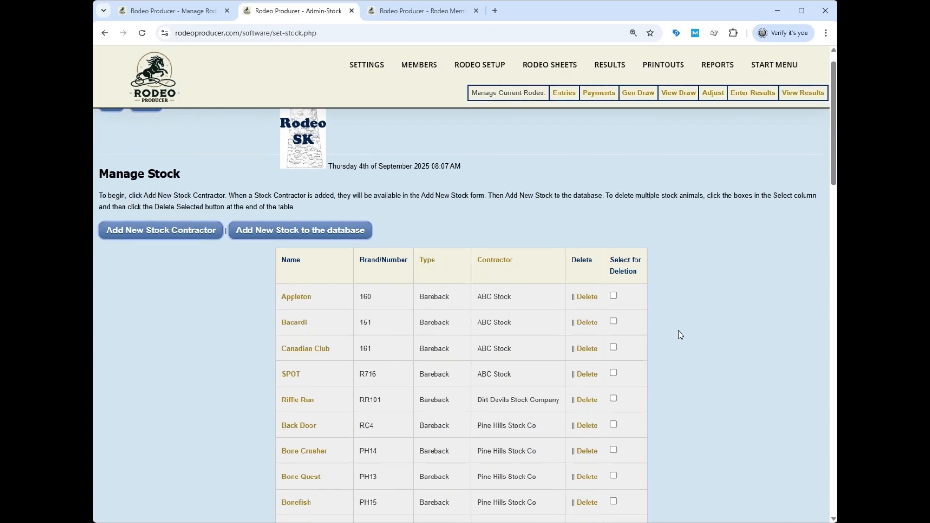
{"action": "scroll", "coordinate": [677, 331], "scroll_direction": "down", "scroll_amount": 3}
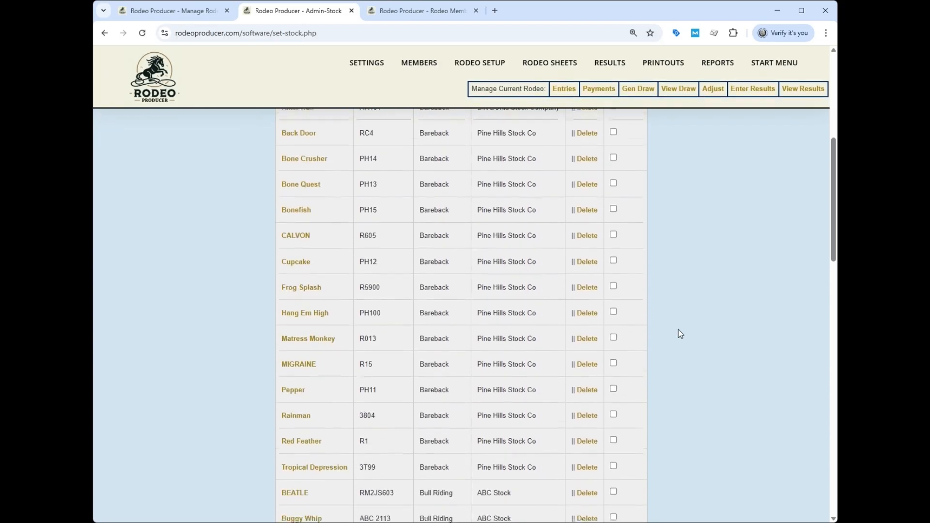
{"action": "scroll", "coordinate": [678, 331], "scroll_direction": "up", "scroll_amount": 3}
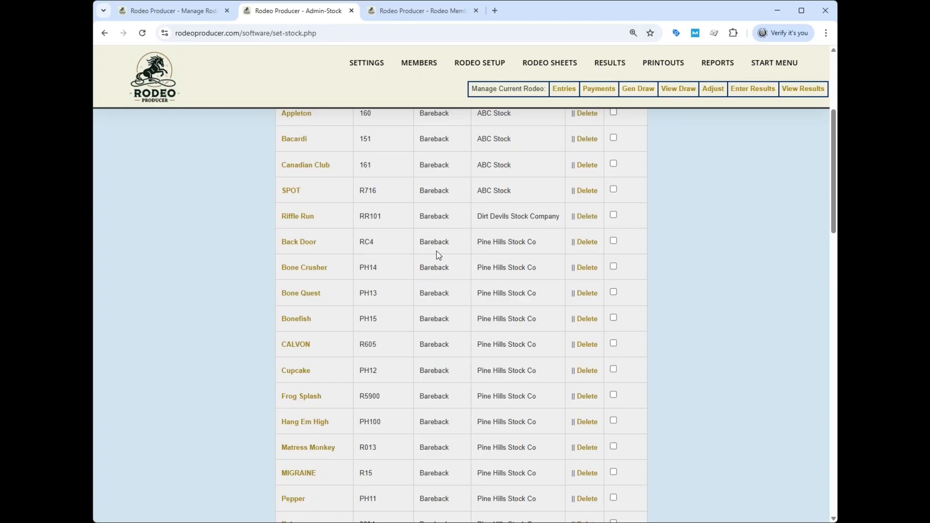
{"action": "scroll", "coordinate": [451, 248], "scroll_direction": "down", "scroll_amount": 4}
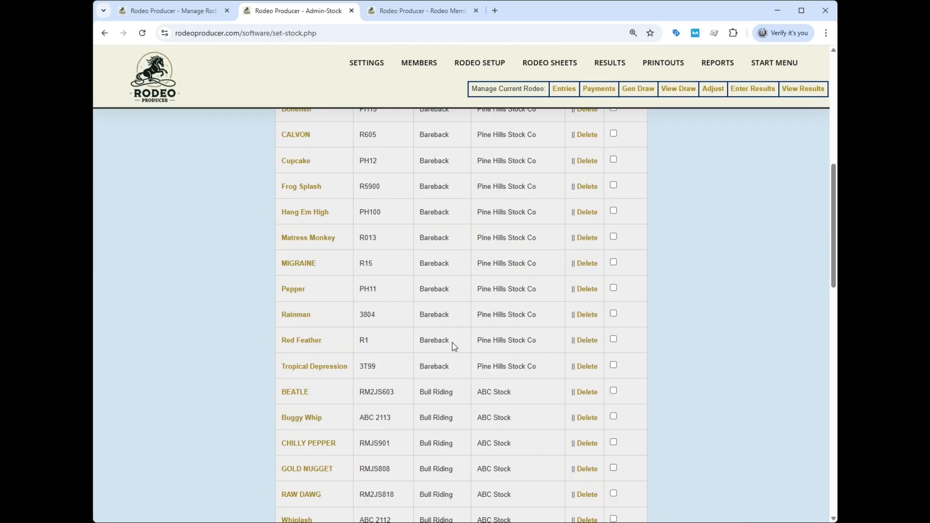
{"action": "scroll", "coordinate": [453, 344], "scroll_direction": "up", "scroll_amount": 3}
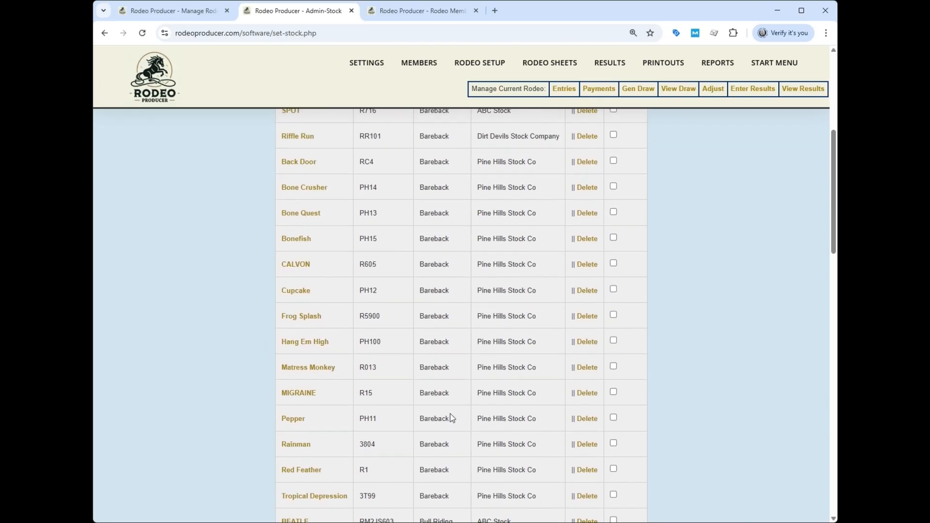
{"action": "scroll", "coordinate": [451, 415], "scroll_direction": "up", "scroll_amount": 5}
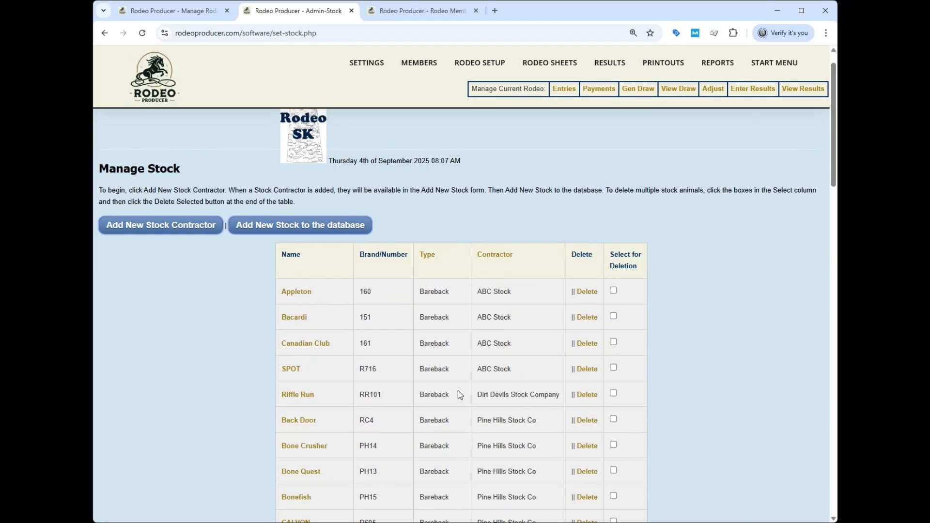
- Open the Pre-Draw Count report for the October Test Rodeo and review the number of entrants per event and performance
{"action": "mouse_move", "coordinate": [465, 65]}
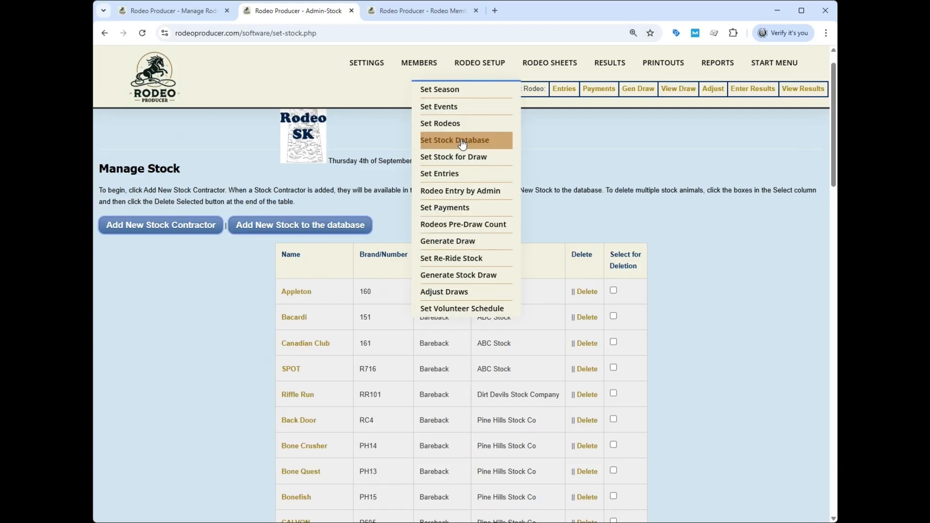
{"action": "scroll", "coordinate": [253, 279], "scroll_direction": "down", "scroll_amount": 3}
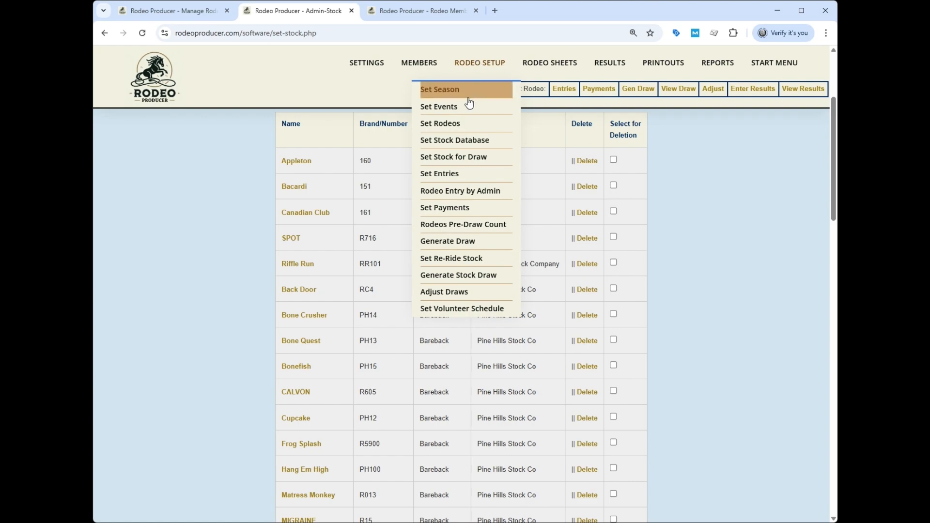
{"action": "left_click", "coordinate": [464, 228]}
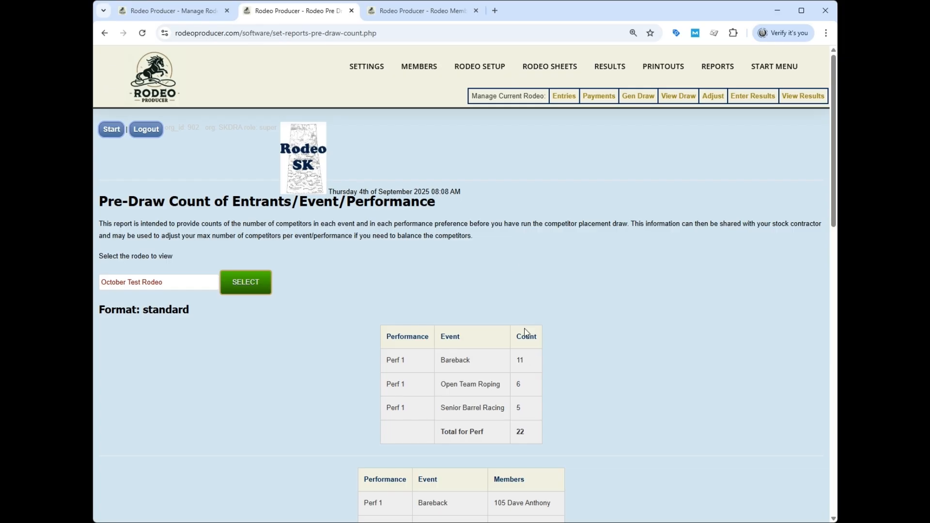
- Select the Pine Hills Bareback animals from Back Door through Pepper for the October Test Rodeo stock draw and save the selections
{"action": "left_click", "coordinate": [455, 161]}
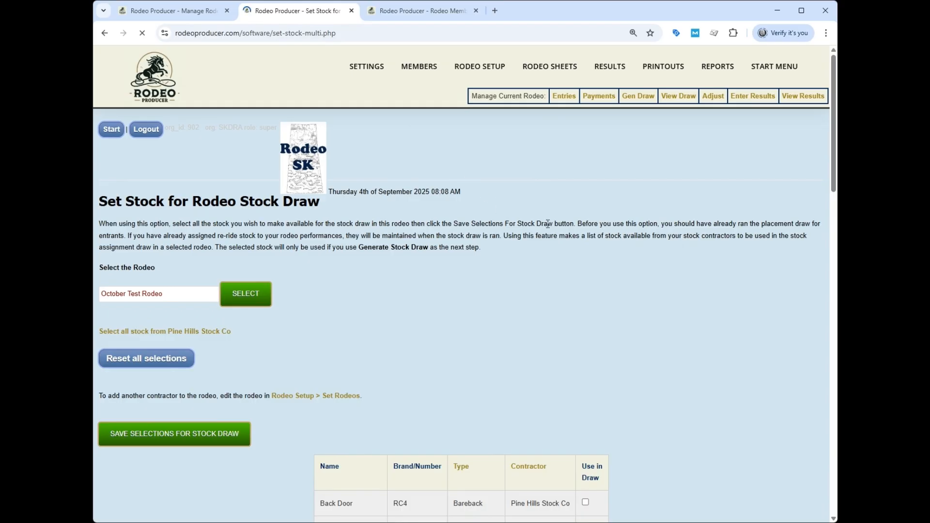
{"action": "scroll", "coordinate": [548, 223], "scroll_direction": "down", "scroll_amount": 8}
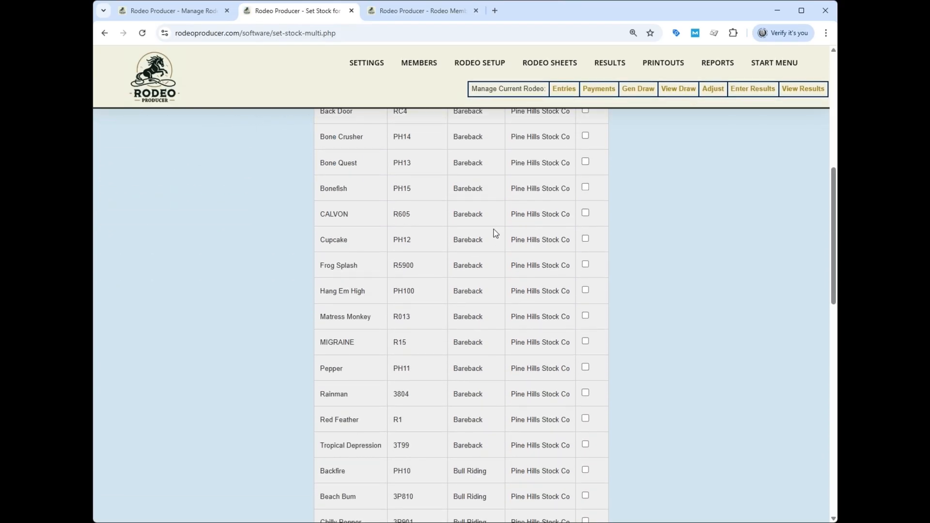
{"action": "scroll", "coordinate": [495, 233], "scroll_direction": "up", "scroll_amount": 3}
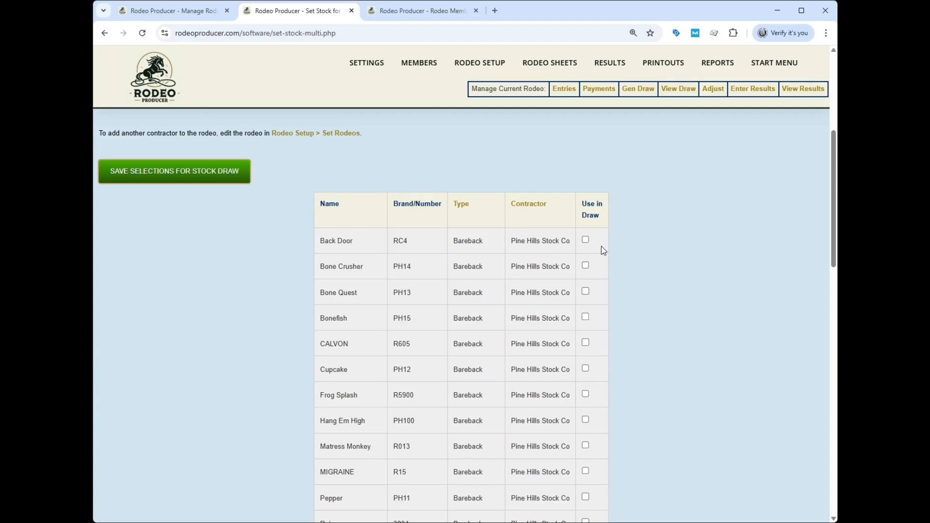
{"action": "left_click", "coordinate": [586, 240]}
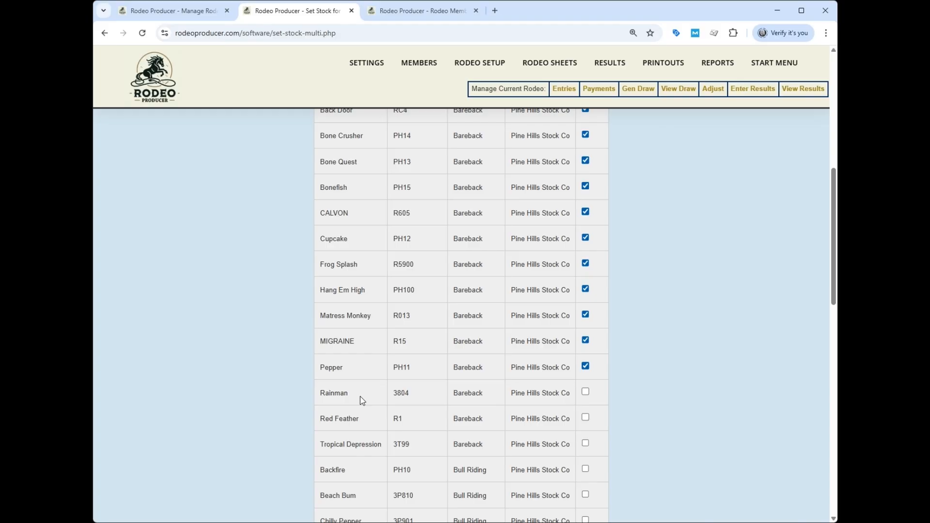
{"action": "scroll", "coordinate": [174, 335], "scroll_direction": "down", "scroll_amount": 12}
{"action": "left_click", "coordinate": [173, 337]}
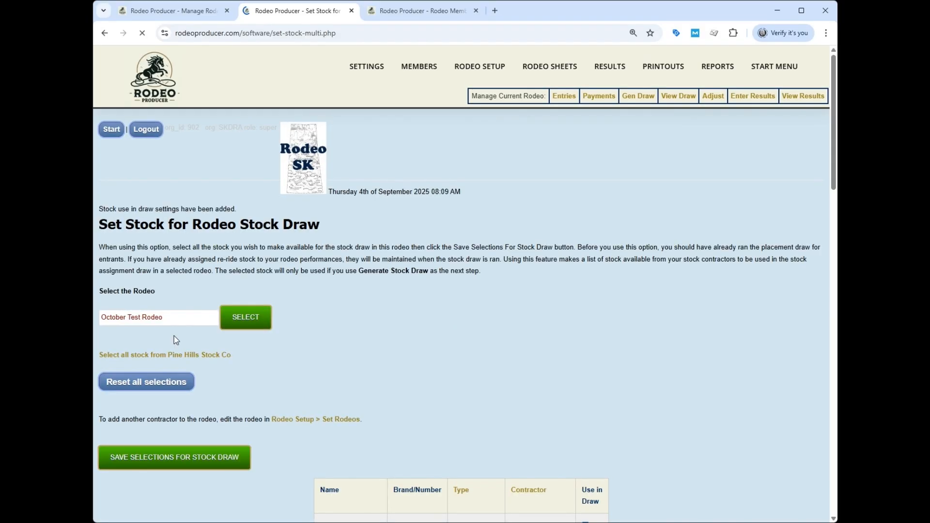
- Add Bareback / Rainman as re-ride stock for performance 1 of the October Test Rodeo with order 99, and save it
{"action": "mouse_move", "coordinate": [475, 79]}
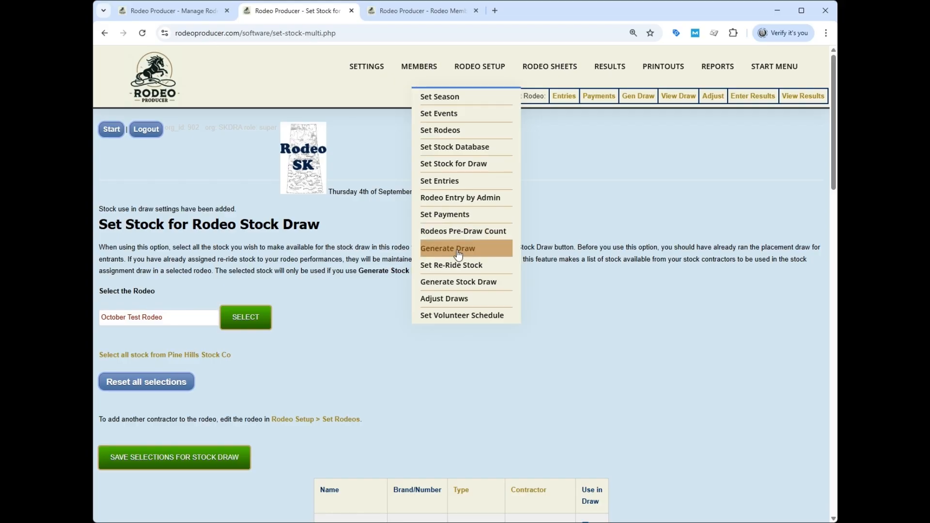
{"action": "left_click", "coordinate": [462, 270]}
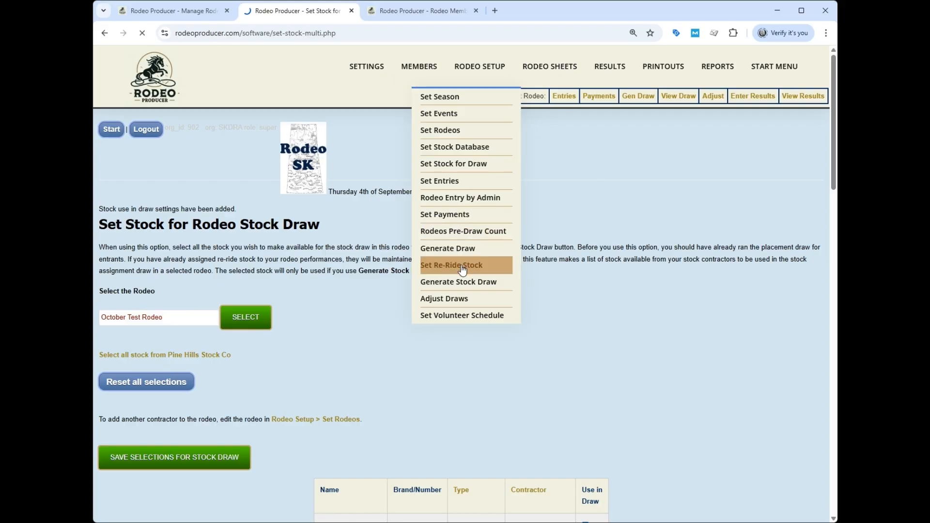
{"action": "left_click", "coordinate": [147, 373]}
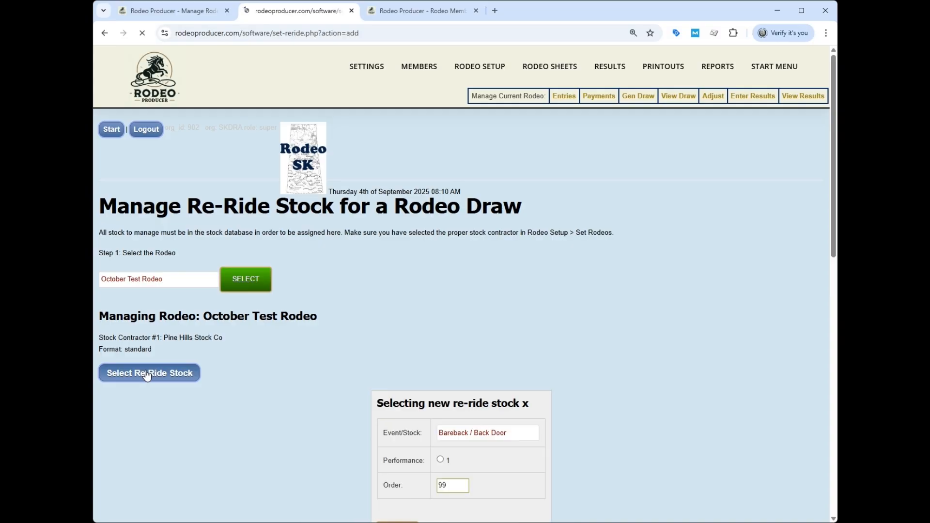
{"action": "scroll", "coordinate": [521, 302], "scroll_direction": "down", "scroll_amount": 5}
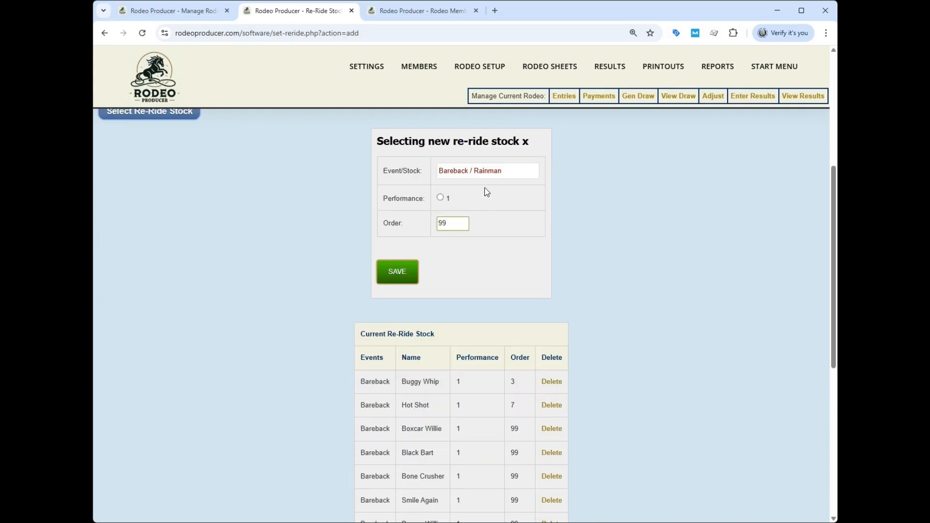
{"action": "left_click", "coordinate": [440, 197]}
{"action": "left_click", "coordinate": [385, 272]}
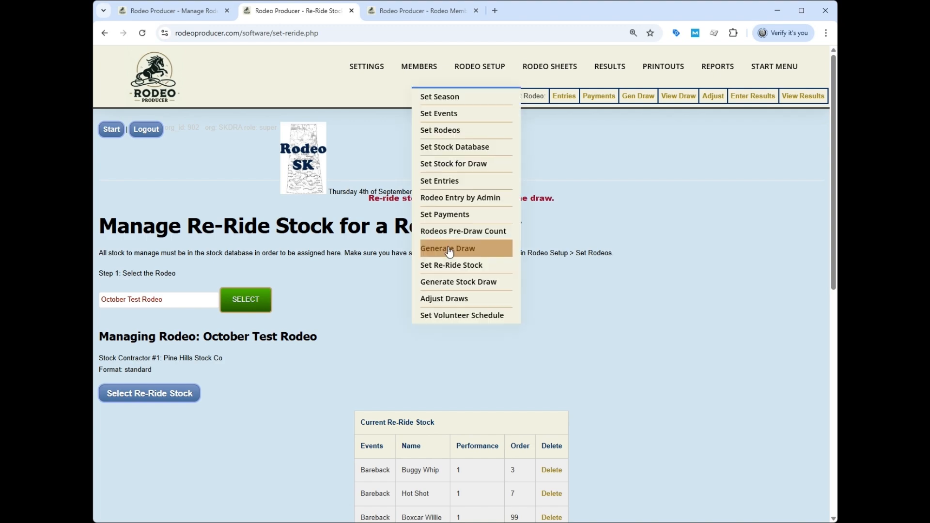
- Initialize a new draw with the October Test Rodeo as Competition 1
{"action": "left_click", "coordinate": [449, 249]}
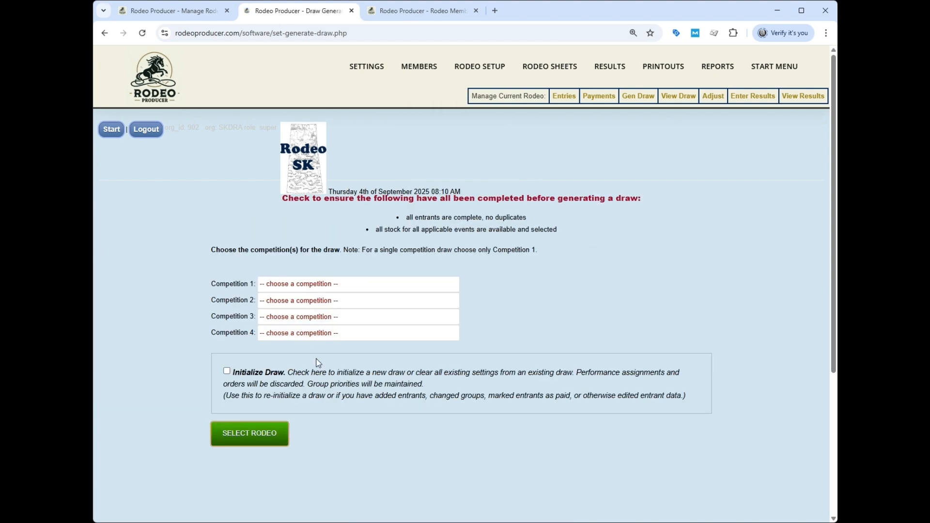
{"action": "left_click", "coordinate": [226, 371]}
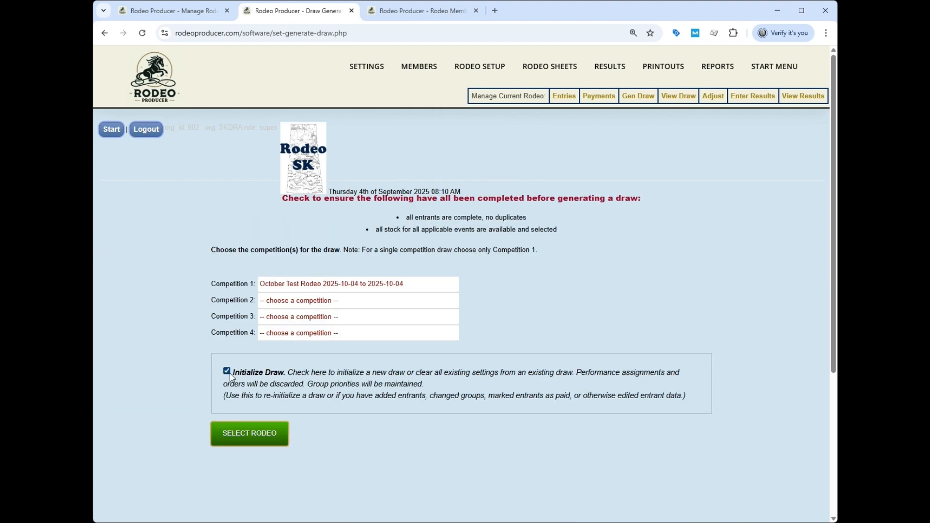
{"action": "left_click", "coordinate": [239, 425]}
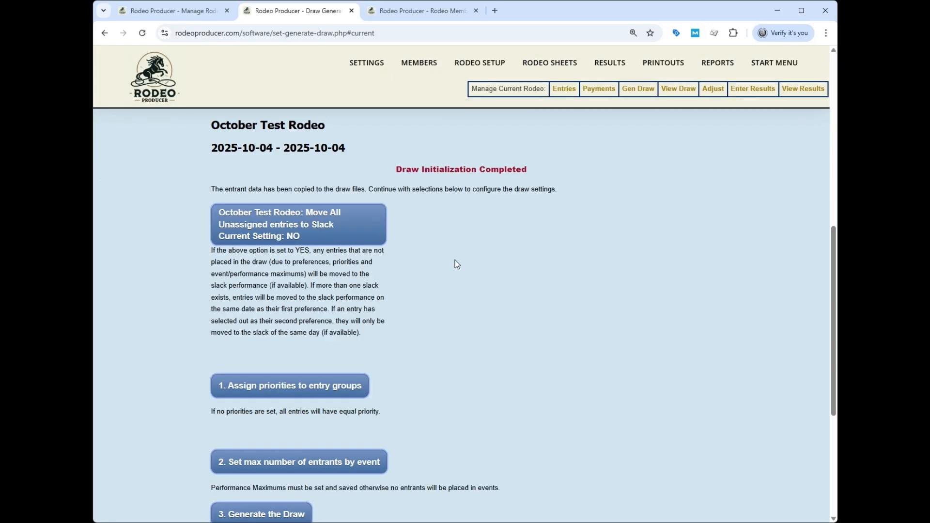
- Set the performance 1 maximum entrants to 10 for Open Team Roping, 15 for Bareback and 10 for Senior Barrel Racing, and save them
{"action": "scroll", "coordinate": [457, 254], "scroll_direction": "down", "scroll_amount": 2}
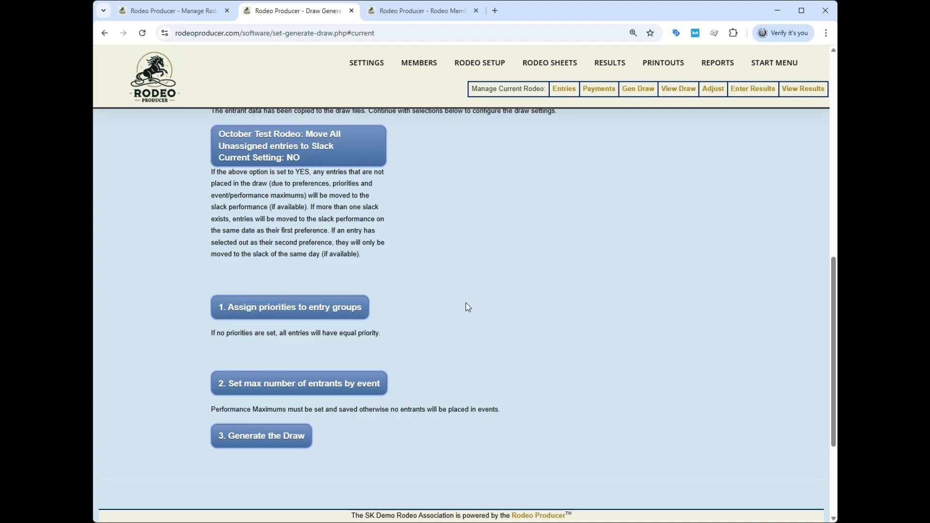
{"action": "scroll", "coordinate": [468, 307], "scroll_direction": "down", "scroll_amount": 1}
{"action": "scroll", "coordinate": [467, 307], "scroll_direction": "down", "scroll_amount": 1}
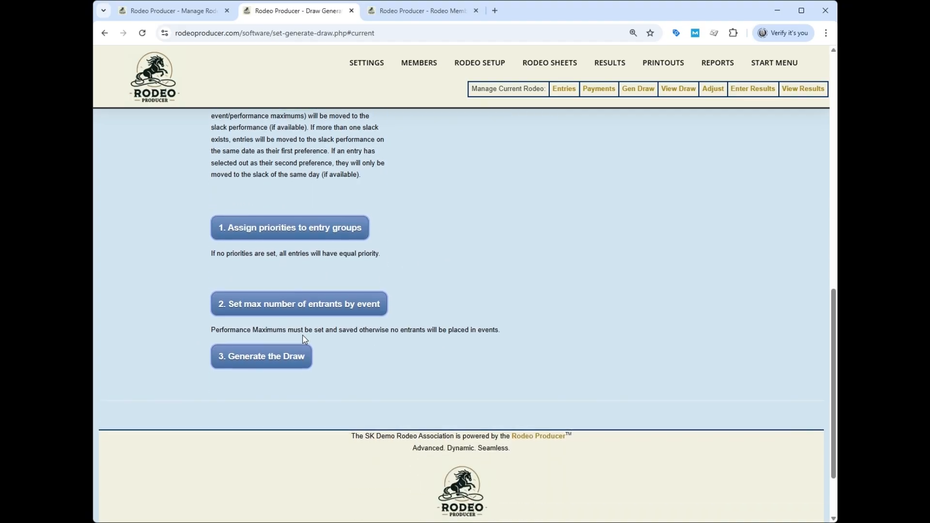
{"action": "left_click", "coordinate": [287, 305]}
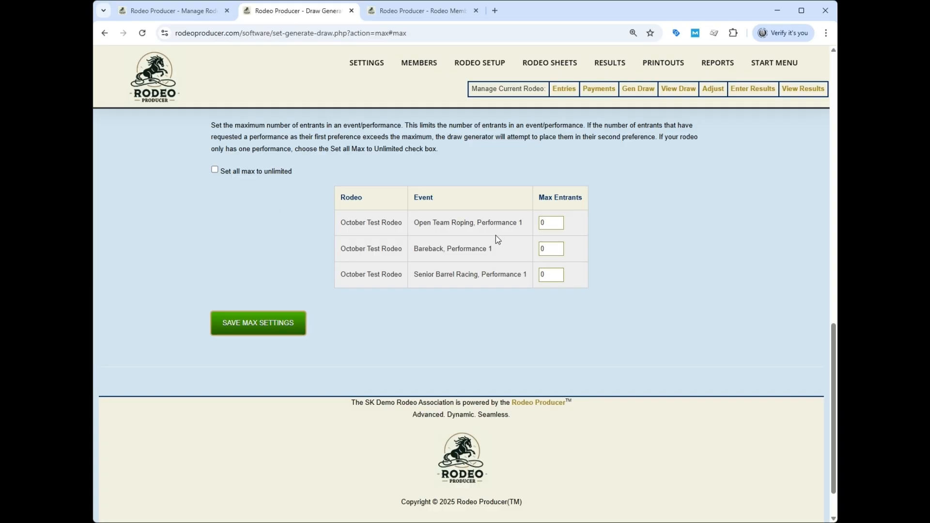
{"action": "double_click", "coordinate": [544, 223]}
{"action": "type", "text": "10"}
{"action": "double_click", "coordinate": [551, 248]}
{"action": "type", "text": "15"}
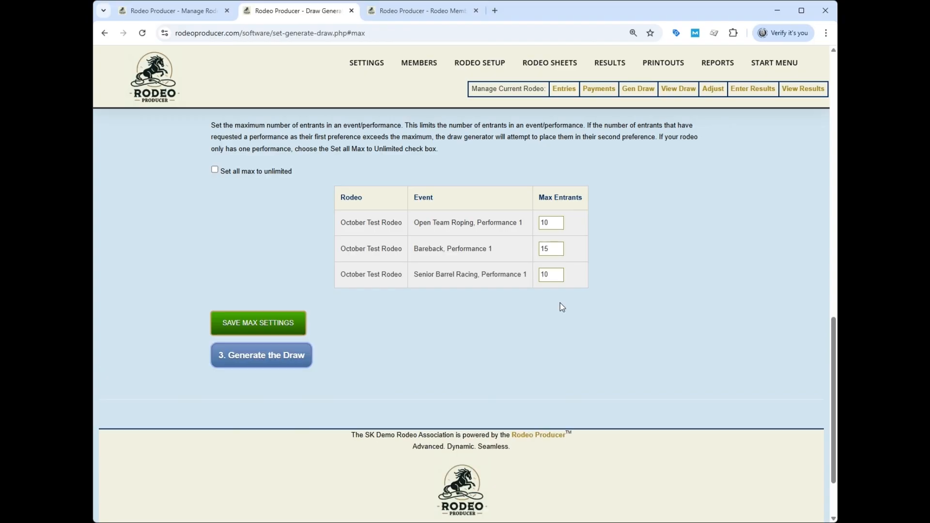
- Generate the draw for the October Test Rodeo and review the entrant placements
{"action": "left_click", "coordinate": [249, 361]}
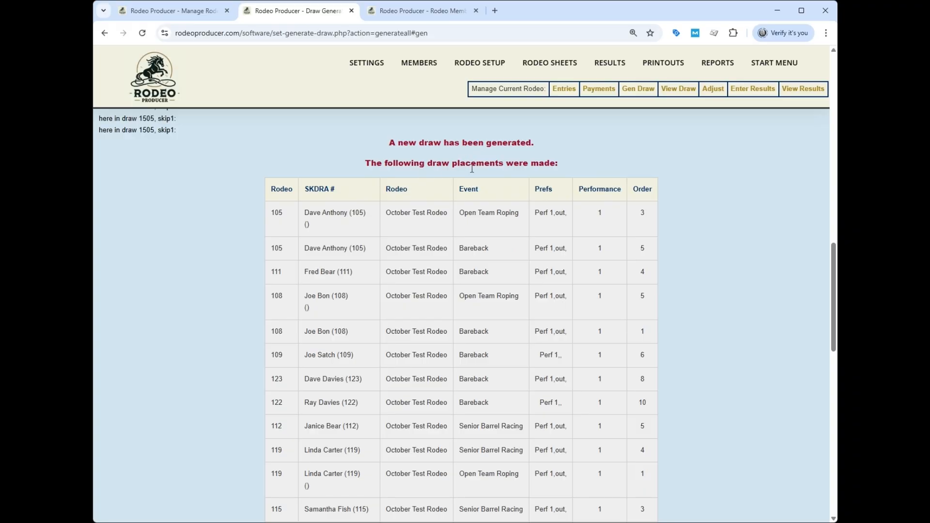
{"action": "scroll", "coordinate": [681, 261], "scroll_direction": "down", "scroll_amount": 6}
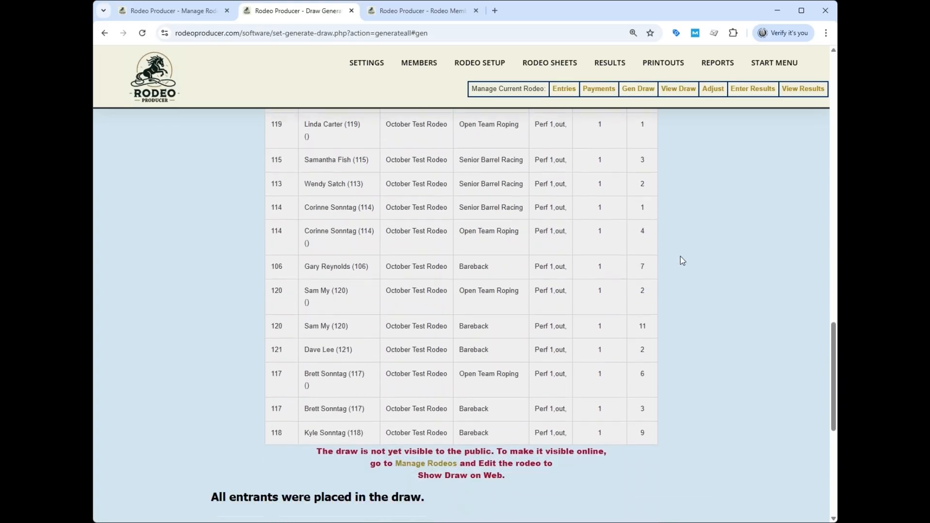
{"action": "scroll", "coordinate": [681, 259], "scroll_direction": "down", "scroll_amount": 3}
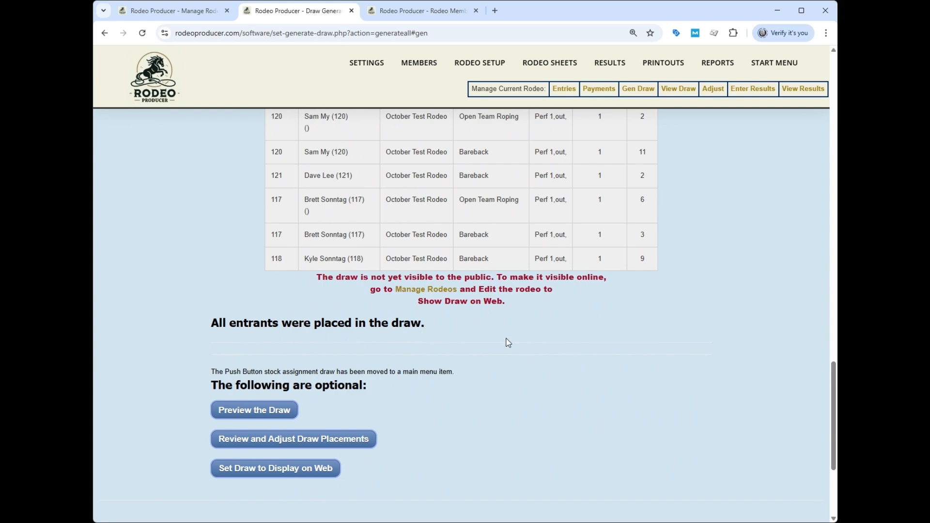
- Preview the October Test Rodeo draw and review the run order for Senior Barrel Racing, Open Team Roping and Bareback
{"action": "left_click", "coordinate": [251, 412]}
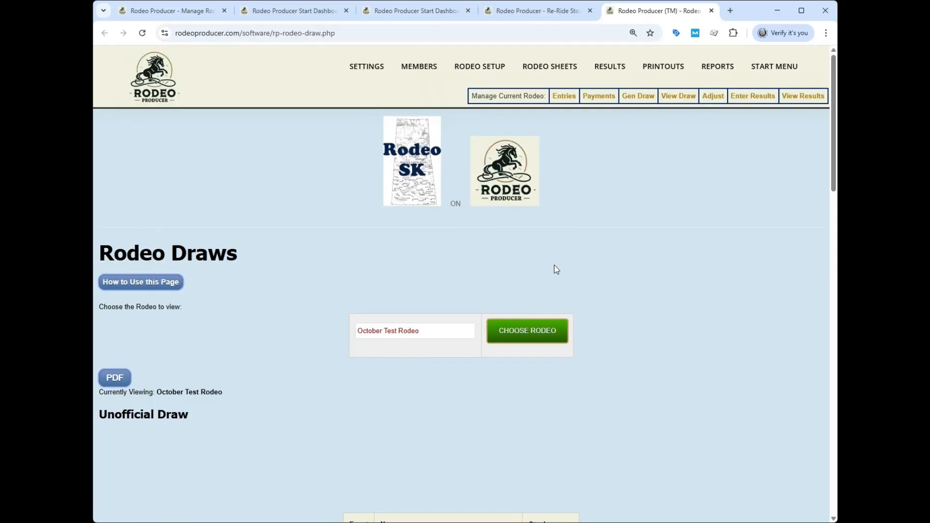
{"action": "scroll", "coordinate": [422, 340], "scroll_direction": "down", "scroll_amount": 5}
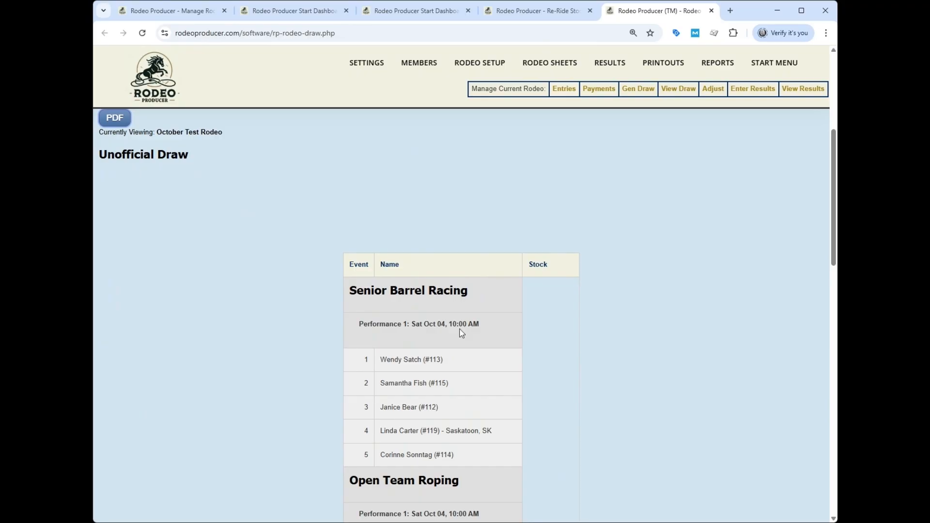
{"action": "scroll", "coordinate": [312, 241], "scroll_direction": "down", "scroll_amount": 3}
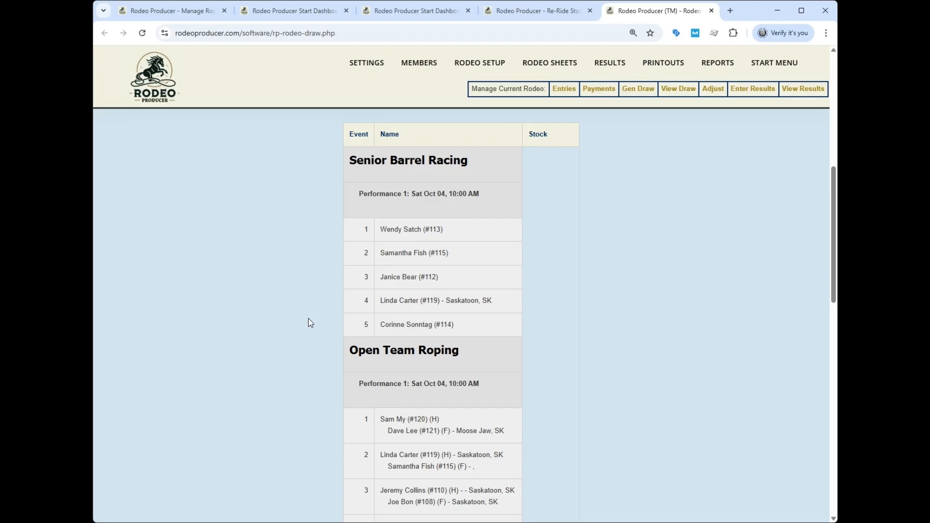
{"action": "scroll", "coordinate": [305, 323], "scroll_direction": "down", "scroll_amount": 3}
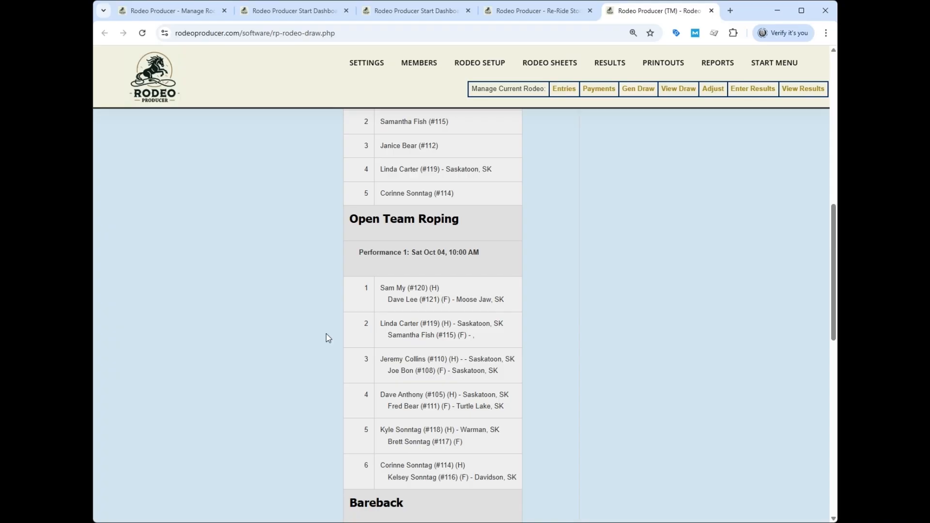
{"action": "scroll", "coordinate": [327, 335], "scroll_direction": "down", "scroll_amount": 2}
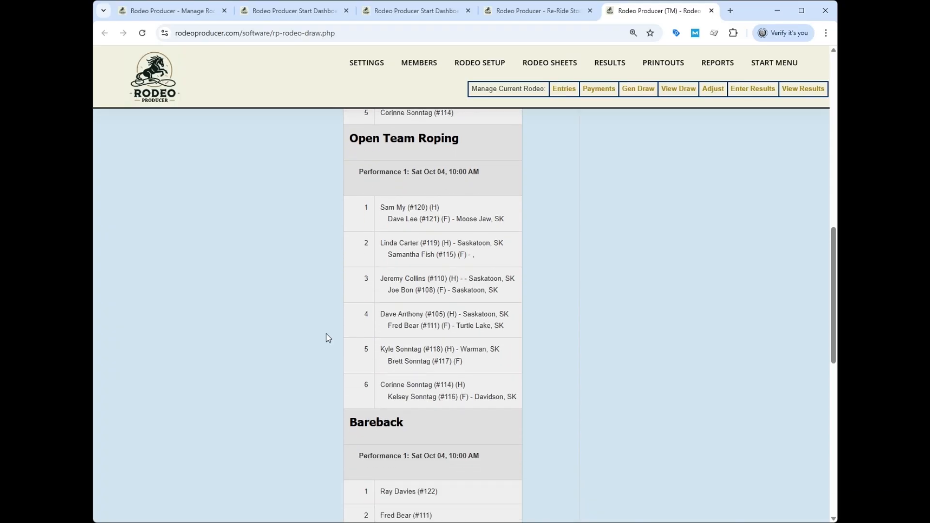
{"action": "scroll", "coordinate": [326, 333], "scroll_direction": "down", "scroll_amount": 6}
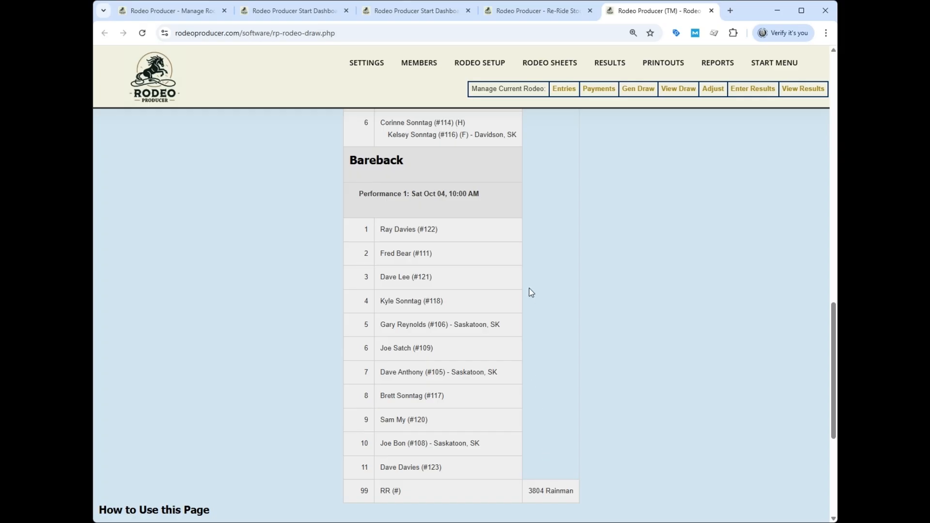
- Run the stock assignment draw for the October Test Rodeo
{"action": "mouse_move", "coordinate": [479, 63]}
{"action": "left_click", "coordinate": [478, 274]}
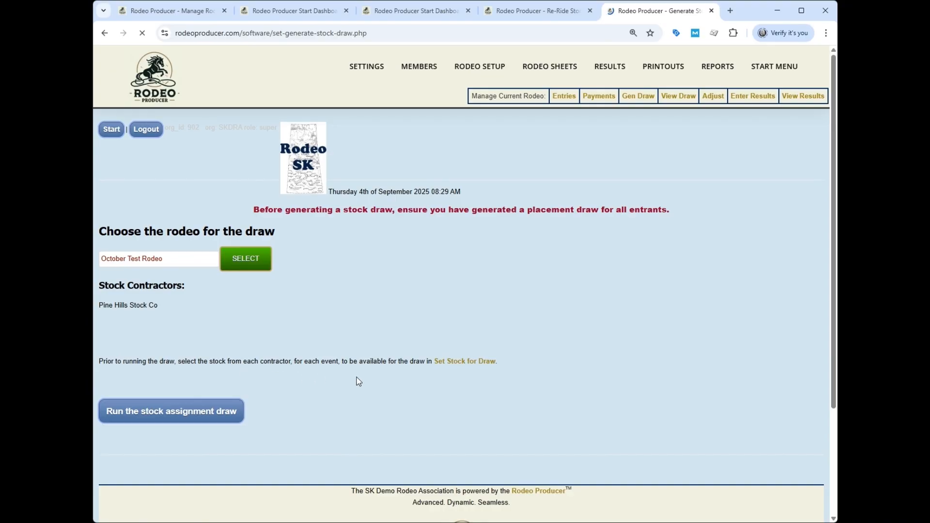
{"action": "left_click", "coordinate": [181, 415]}
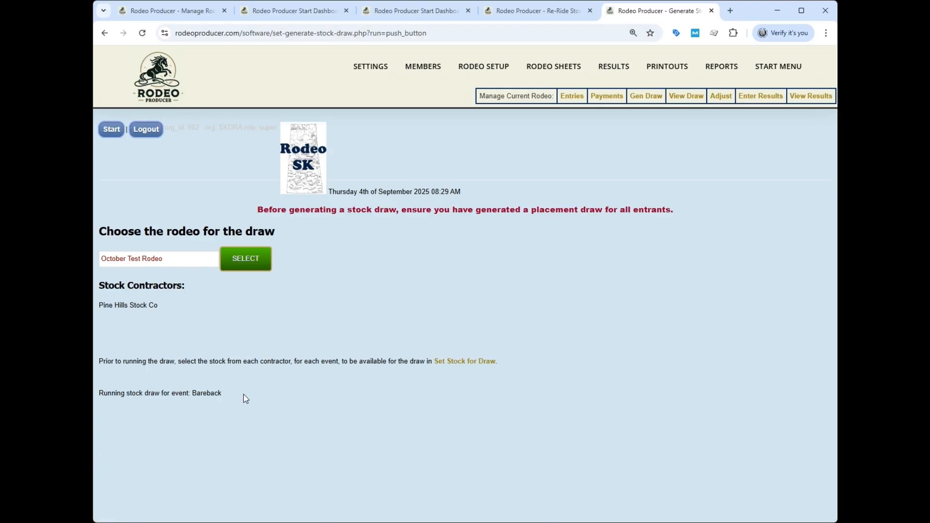
- Reopen the draw preview for the October Test Rodeo and check the stock assigned to the Bareback entrants
{"action": "mouse_move", "coordinate": [579, 62]}
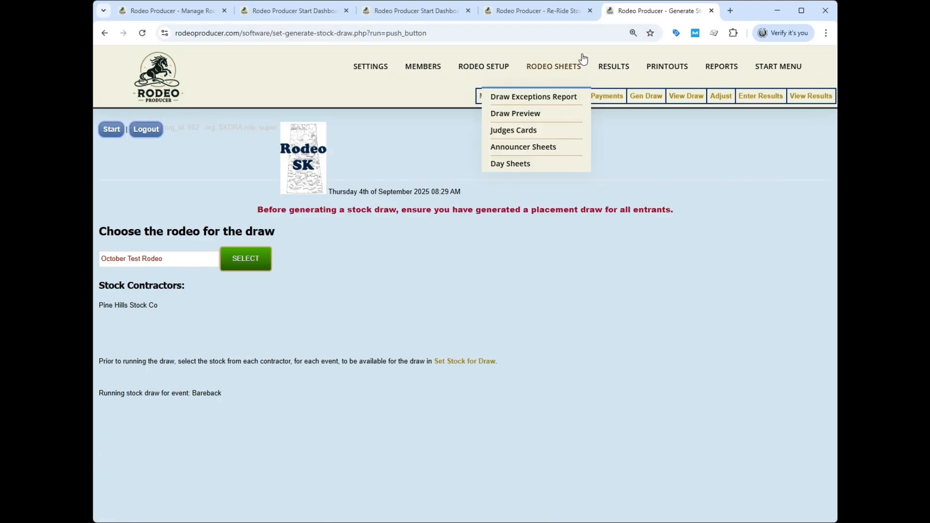
{"action": "left_click", "coordinate": [515, 114]}
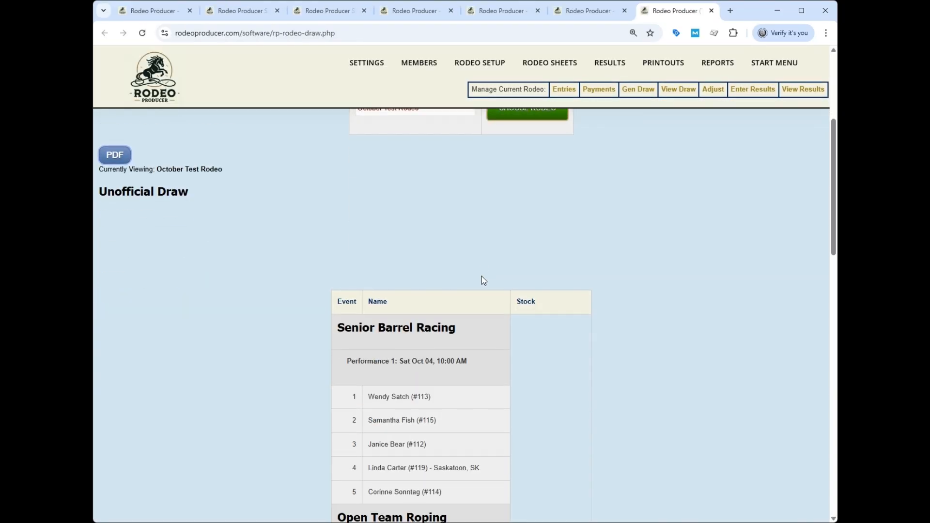
{"action": "scroll", "coordinate": [508, 281], "scroll_direction": "down", "scroll_amount": 4}
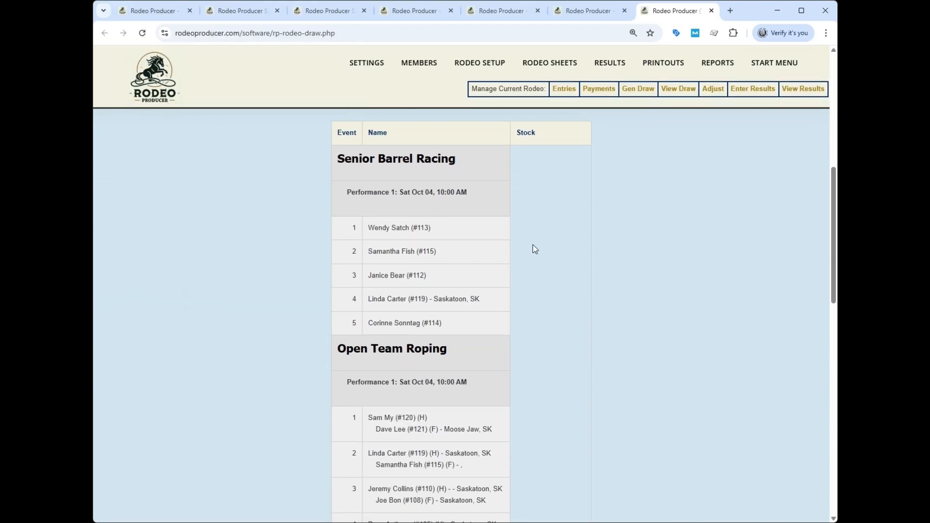
{"action": "scroll", "coordinate": [535, 250], "scroll_direction": "down", "scroll_amount": 4}
{"action": "scroll", "coordinate": [548, 255], "scroll_direction": "down", "scroll_amount": 2}
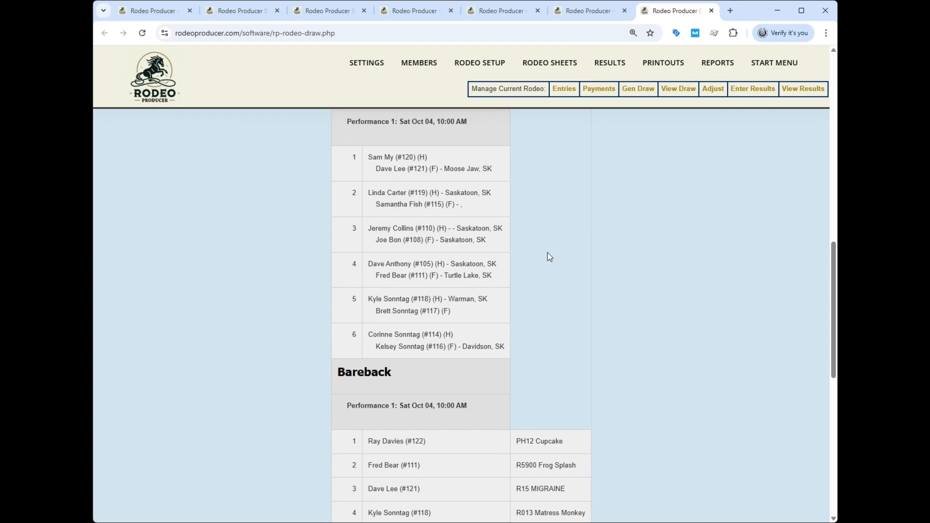
{"action": "scroll", "coordinate": [571, 243], "scroll_direction": "down", "scroll_amount": 2}
{"action": "scroll", "coordinate": [572, 244], "scroll_direction": "down", "scroll_amount": 3}
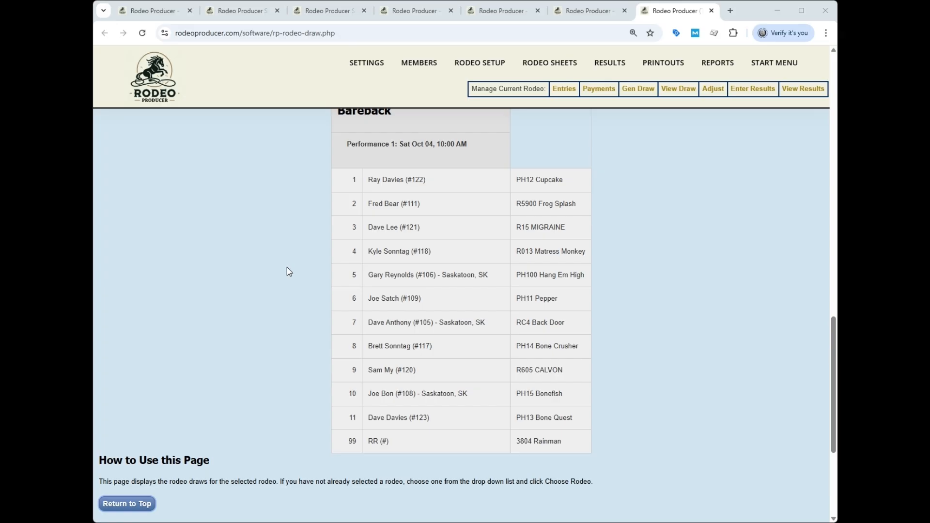
- Turn on Show Draw for the October Test Rodeo in the rodeo list and save the setting
{"action": "mouse_move", "coordinate": [480, 62]}
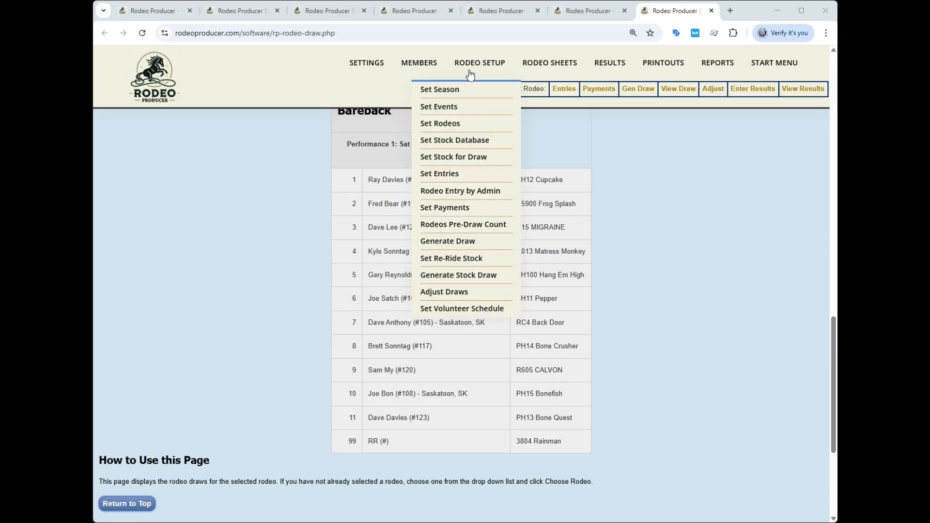
{"action": "left_click", "coordinate": [443, 121]}
{"action": "left_click", "coordinate": [509, 447]}
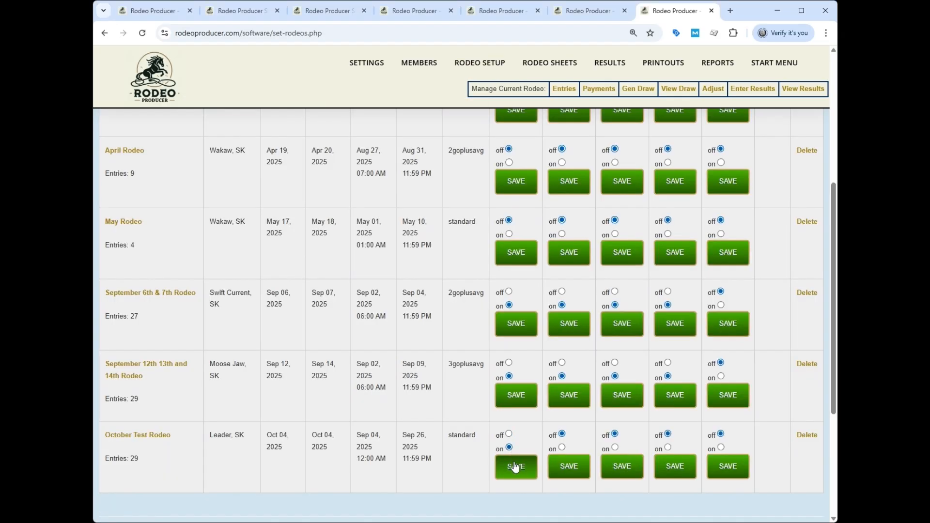
{"action": "left_click", "coordinate": [515, 465]}
- Open the member view and find the October Test Rodeo in the rodeo schedule
{"action": "mouse_move", "coordinate": [776, 68]}
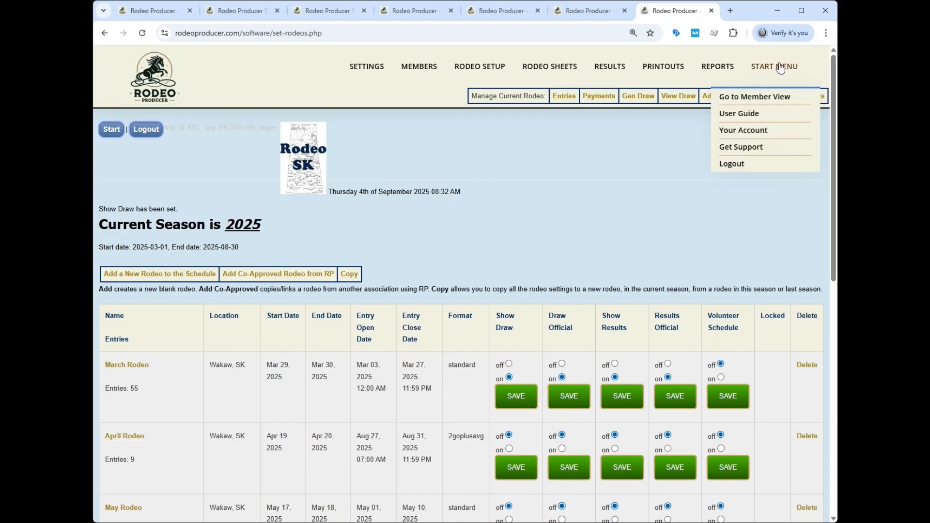
{"action": "left_click", "coordinate": [752, 98]}
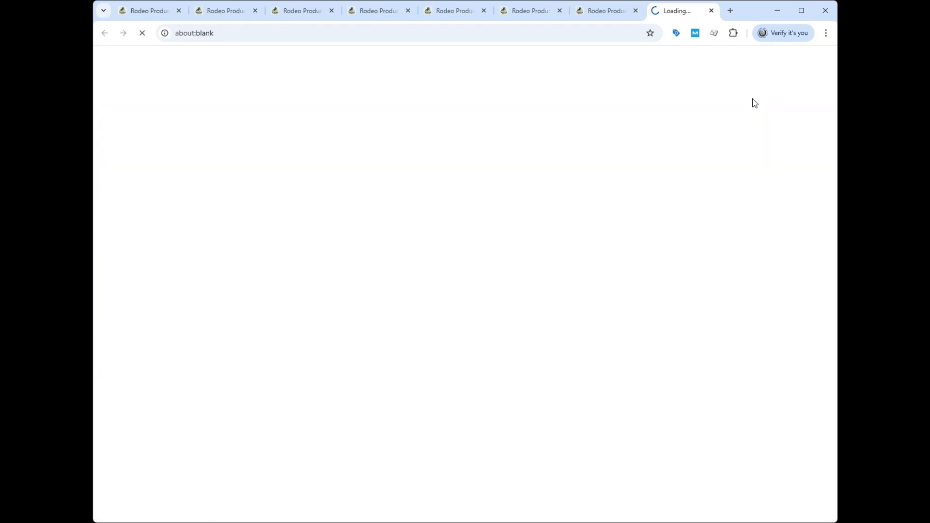
{"action": "scroll", "coordinate": [557, 241], "scroll_direction": "down", "scroll_amount": 15}
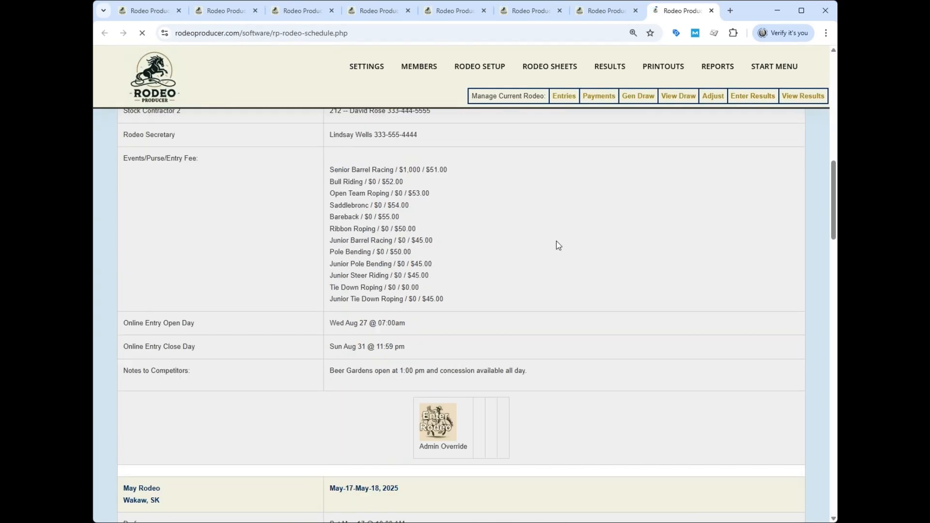
{"action": "scroll", "coordinate": [557, 245], "scroll_direction": "down", "scroll_amount": 20}
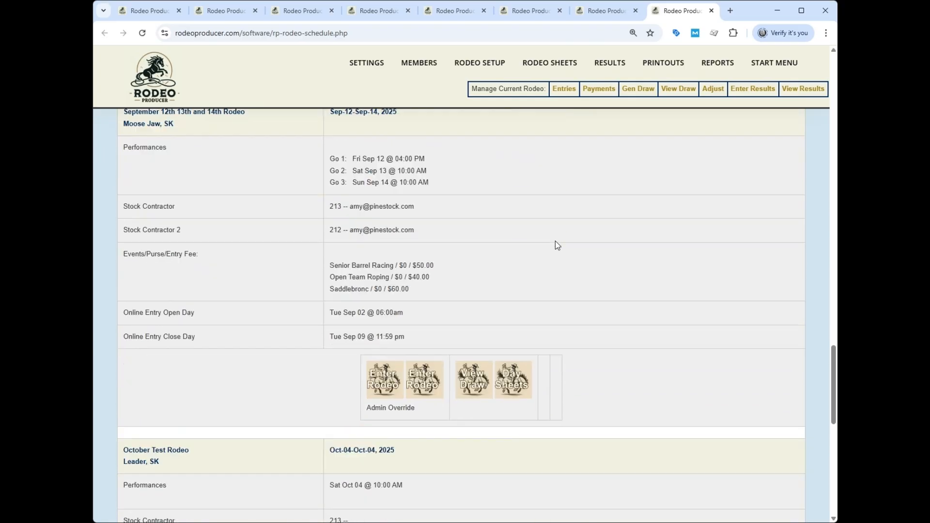
{"action": "scroll", "coordinate": [555, 240], "scroll_direction": "down", "scroll_amount": 2}
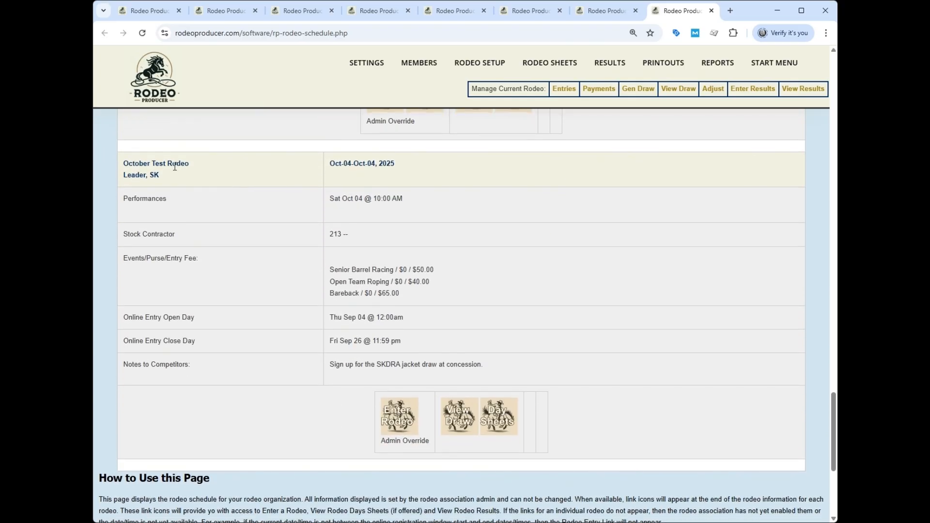
- View the October Test Rodeo's draw from the member schedule and review its run orders and Bareback stock
{"action": "left_click", "coordinate": [459, 421]}
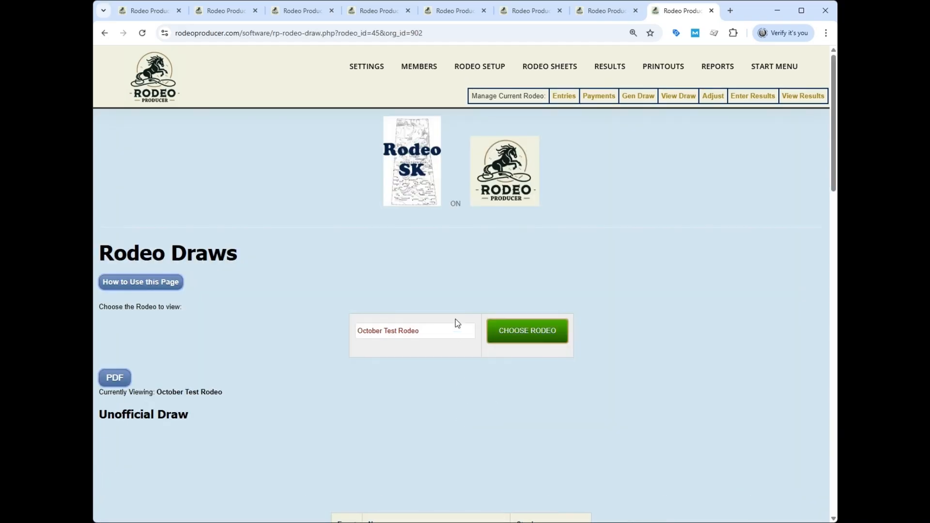
{"action": "scroll", "coordinate": [464, 293], "scroll_direction": "down", "scroll_amount": 3}
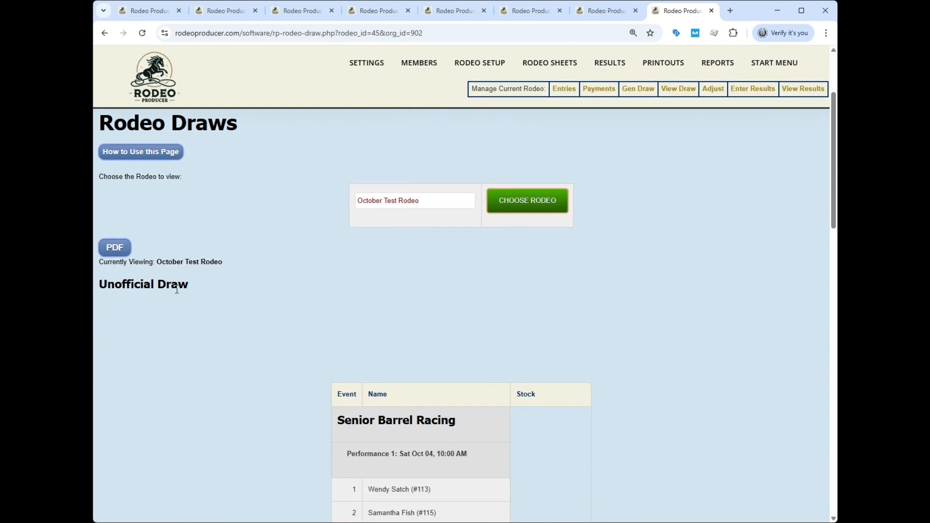
{"action": "scroll", "coordinate": [533, 324], "scroll_direction": "down", "scroll_amount": 8}
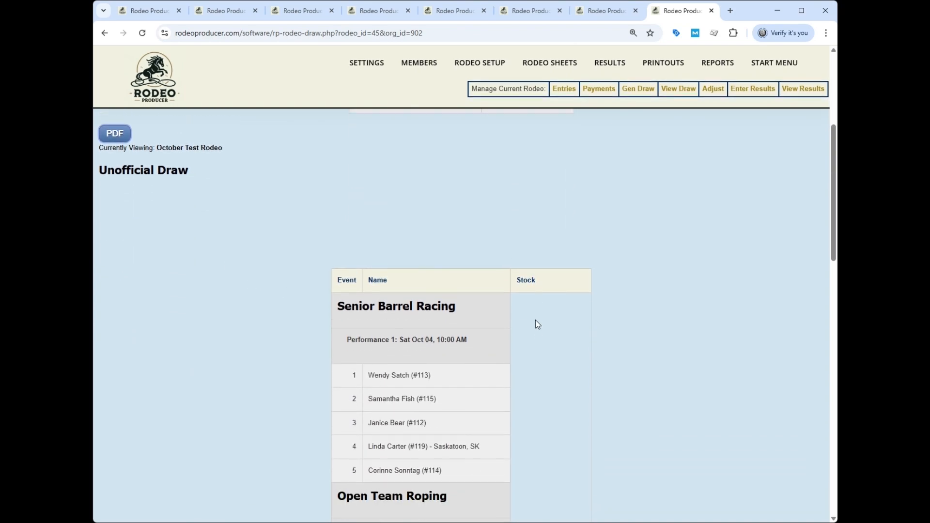
{"action": "scroll", "coordinate": [540, 325], "scroll_direction": "down", "scroll_amount": 7}
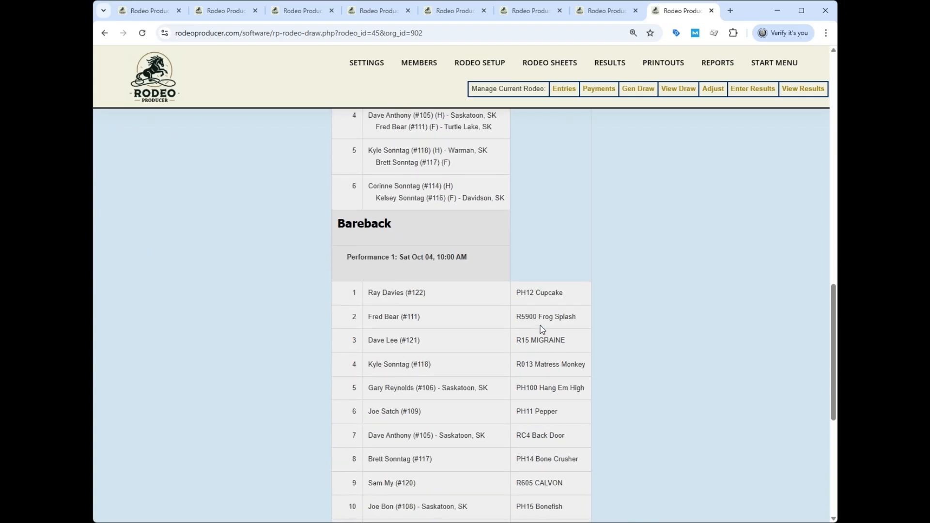
{"action": "scroll", "coordinate": [540, 324], "scroll_direction": "up", "scroll_amount": 12}
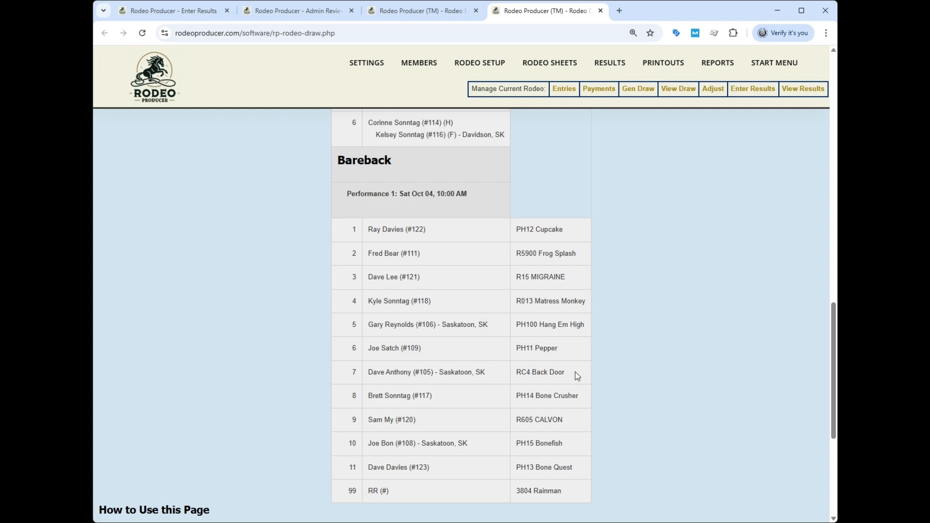
- Open the draw adjustment page for the October Test Rodeo and select the Bareback event to manage
{"action": "mouse_move", "coordinate": [475, 75]}
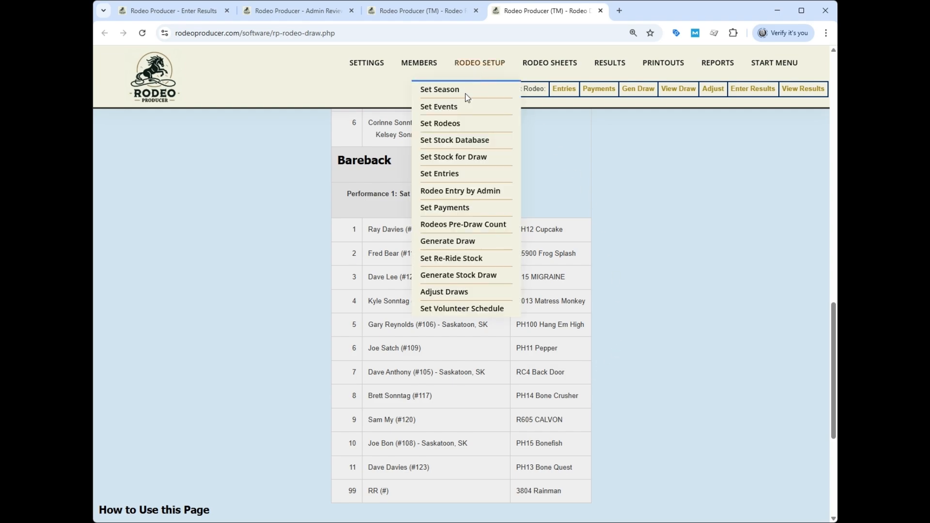
{"action": "left_click", "coordinate": [451, 292]}
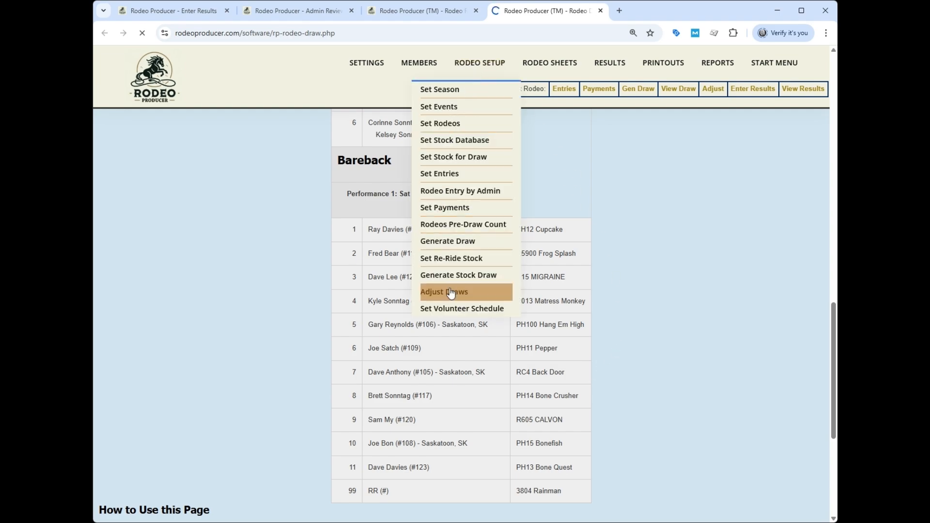
{"action": "left_click", "coordinate": [129, 334]}
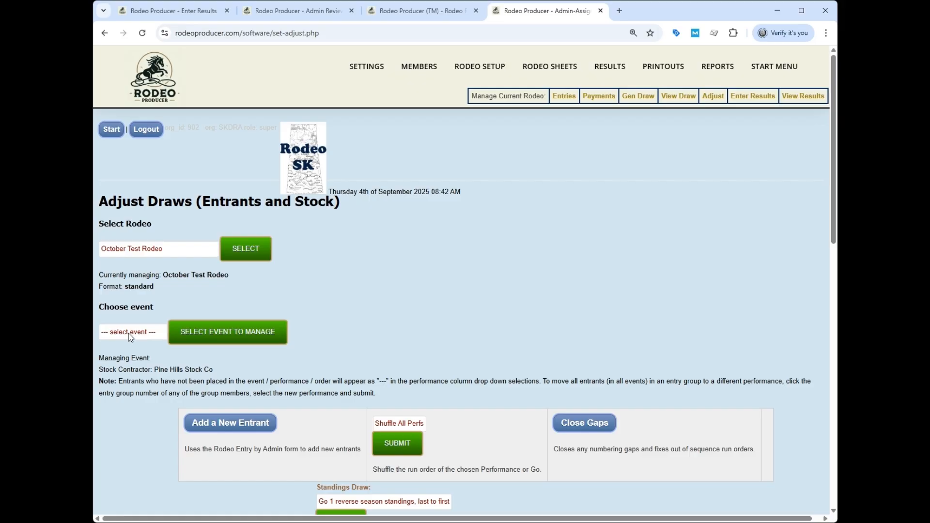
{"action": "left_click", "coordinate": [132, 356]}
{"action": "left_click", "coordinate": [228, 334]}
{"action": "scroll", "coordinate": [594, 272], "scroll_direction": "down", "scroll_amount": 3}
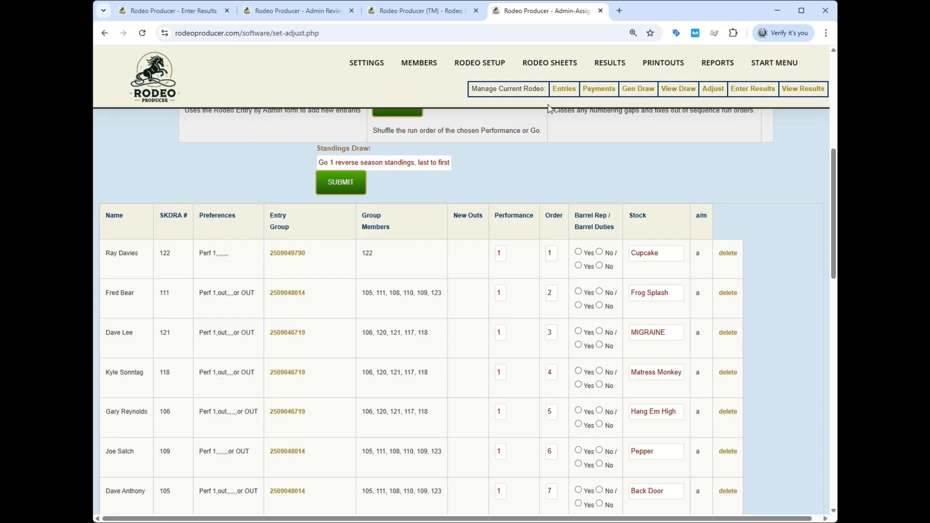
- Set the Frog Splash entrant's run order to 3 and the MIGRAINE entrant's to 2, swap stock Pepper and Back Door, and submit
{"action": "double_click", "coordinate": [551, 292]}
{"action": "type", "text": "3"}
{"action": "double_click", "coordinate": [550, 332]}
{"action": "type", "text": "2"}
{"action": "scroll", "coordinate": [657, 372], "scroll_direction": "down", "scroll_amount": 2}
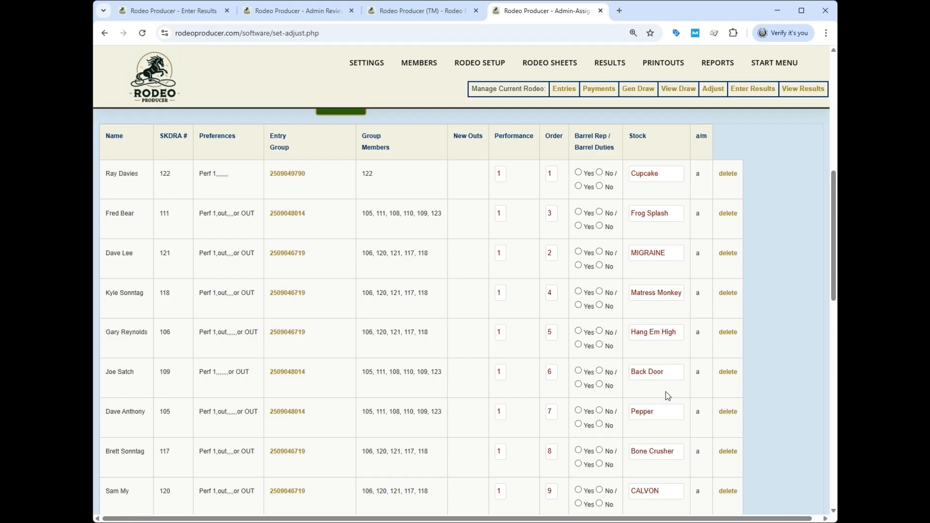
{"action": "scroll", "coordinate": [750, 360], "scroll_direction": "down", "scroll_amount": 5}
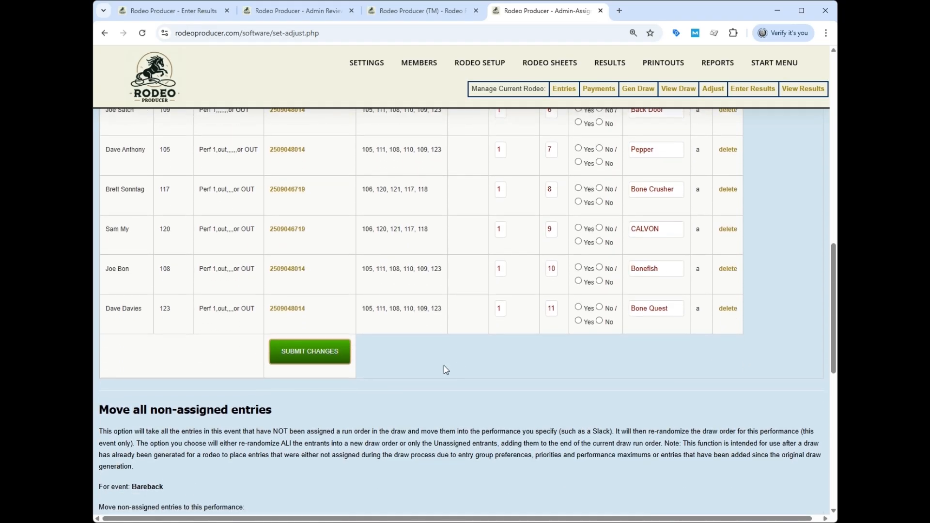
{"action": "left_click", "coordinate": [316, 353]}
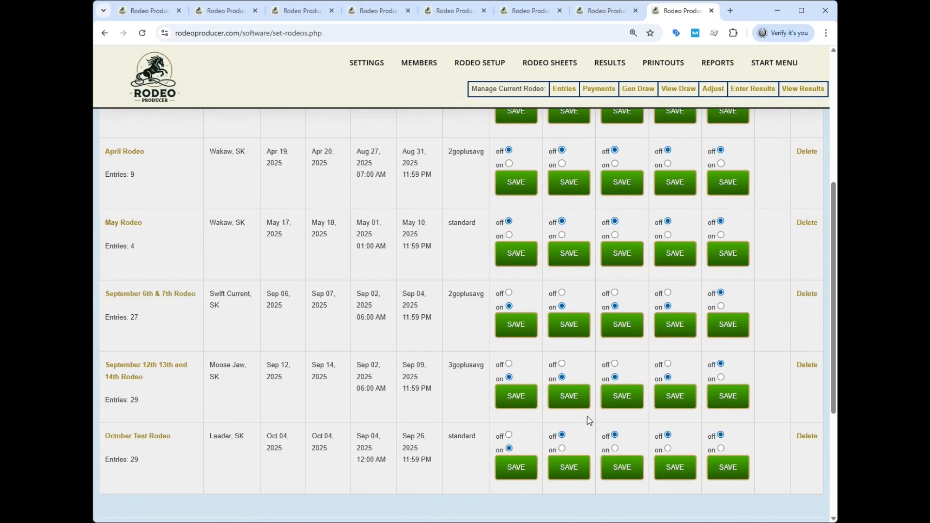
- Turn on Draw Official for the October Test Rodeo, save the setting, and check the draw preview
{"action": "left_click", "coordinate": [561, 447]}
{"action": "left_click", "coordinate": [569, 466]}
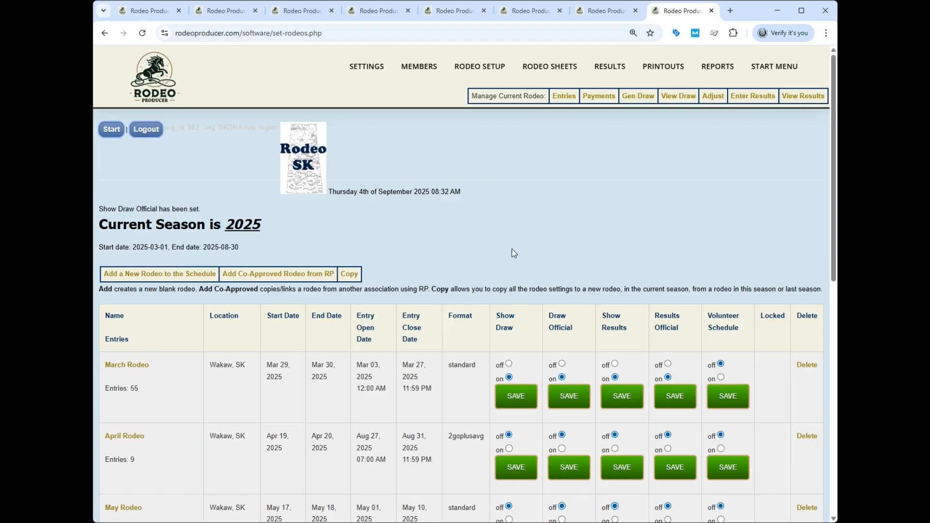
{"action": "mouse_move", "coordinate": [550, 67]}
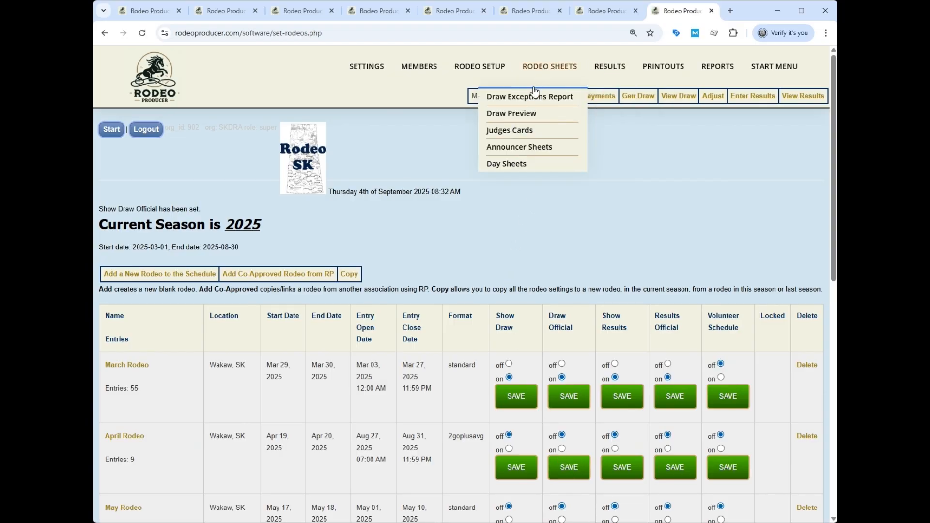
{"action": "left_click", "coordinate": [521, 114]}
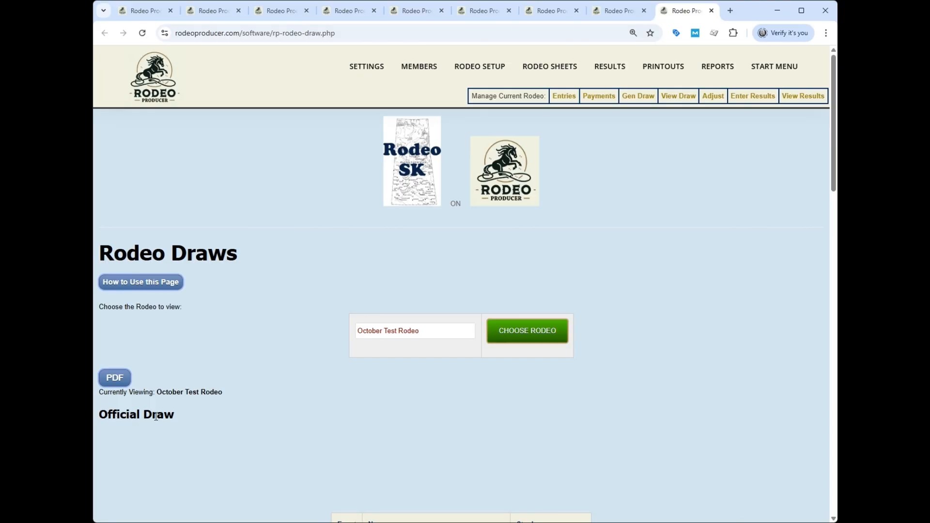
{"action": "scroll", "coordinate": [271, 298], "scroll_direction": "down", "scroll_amount": 3}
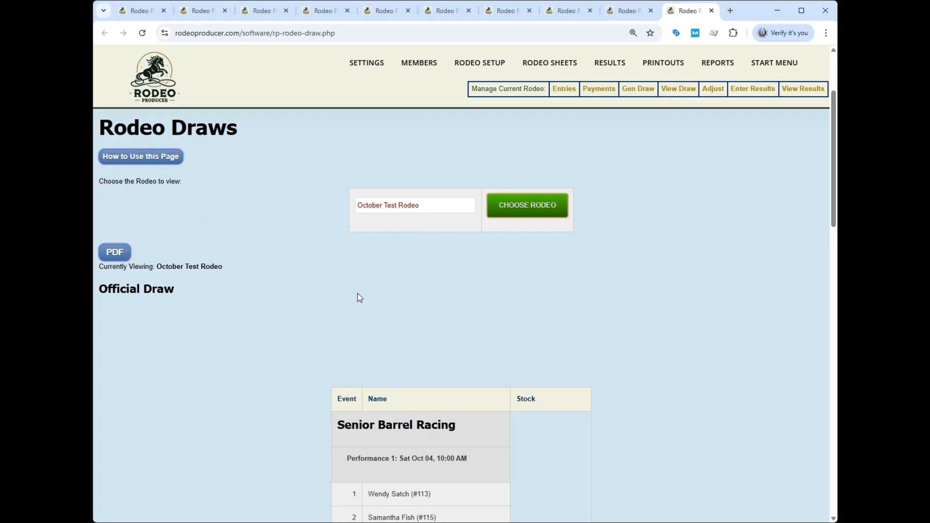
- Open results entry for the October Test Rodeo's Senior Barrel Racing and look over the out, time and penalty fields and the submit option
{"action": "mouse_move", "coordinate": [539, 66]}
{"action": "mouse_move", "coordinate": [605, 65]}
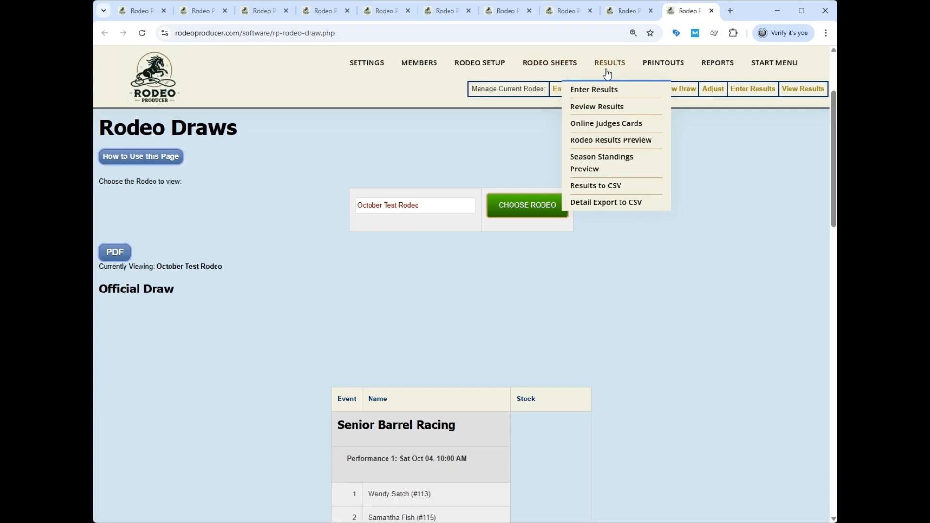
{"action": "left_click", "coordinate": [606, 93]}
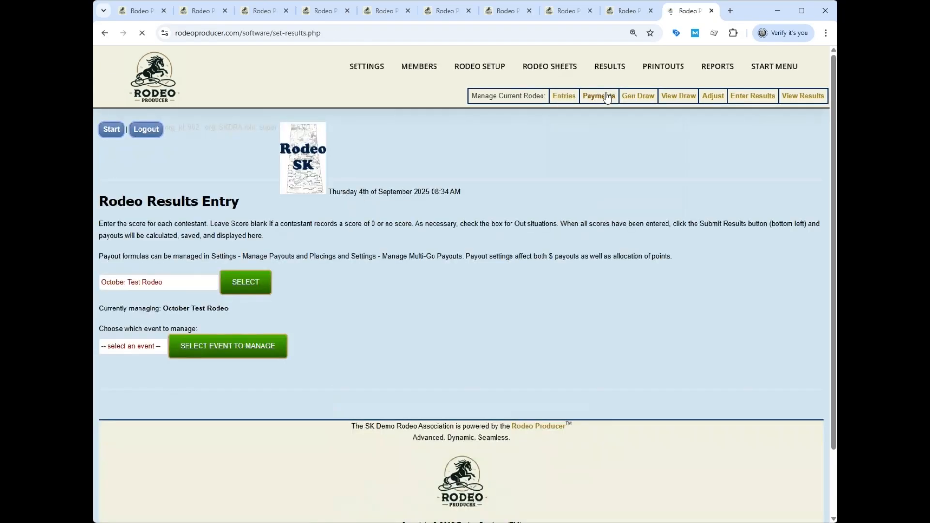
{"action": "left_click", "coordinate": [136, 352]}
{"action": "left_click", "coordinate": [137, 375]}
{"action": "left_click", "coordinate": [205, 346]}
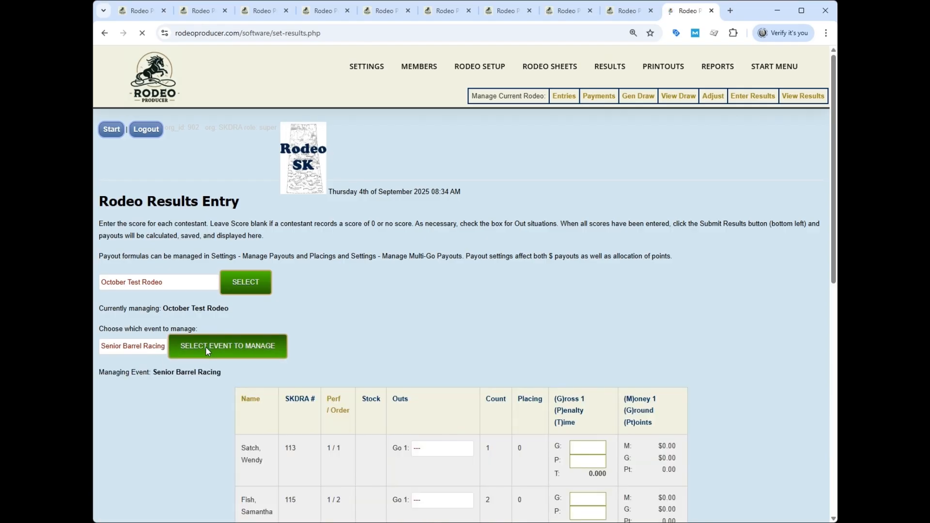
{"action": "scroll", "coordinate": [697, 290], "scroll_direction": "down", "scroll_amount": 4}
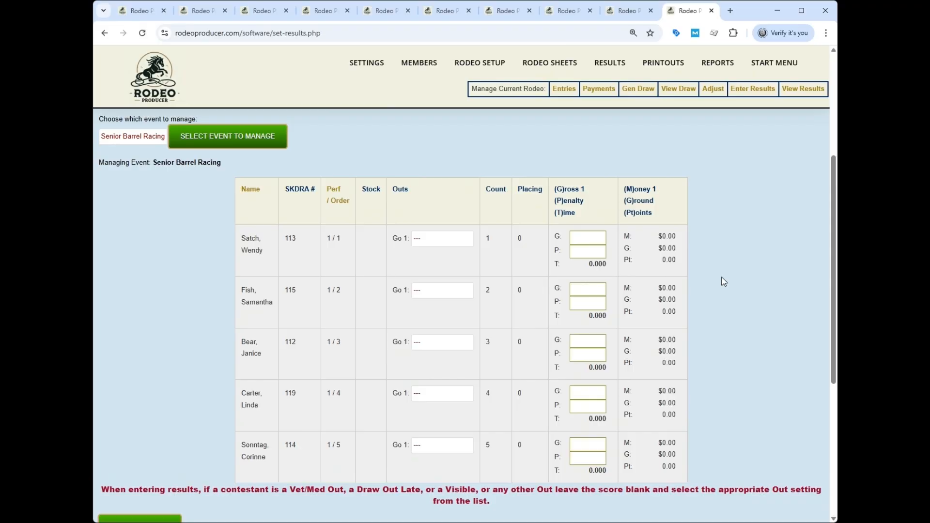
{"action": "scroll", "coordinate": [723, 281], "scroll_direction": "down", "scroll_amount": 3}
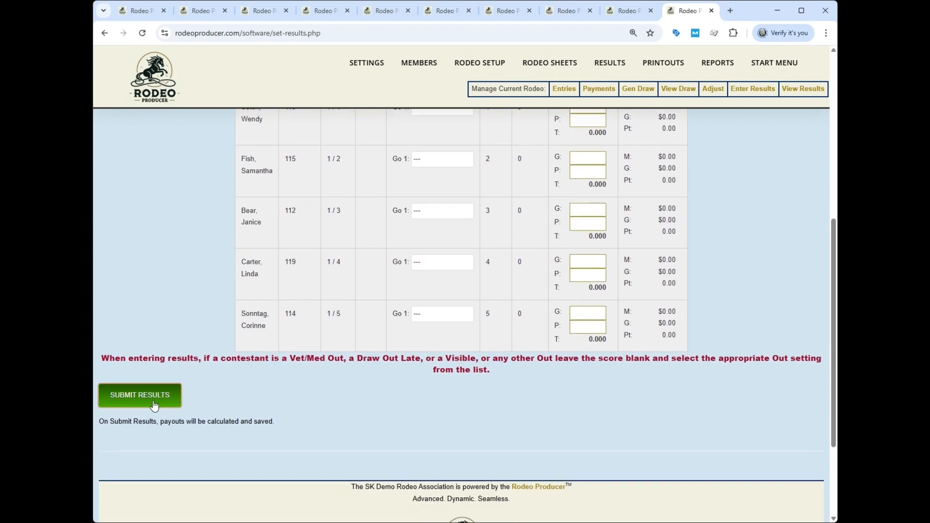
{"action": "left_click", "coordinate": [154, 405]}
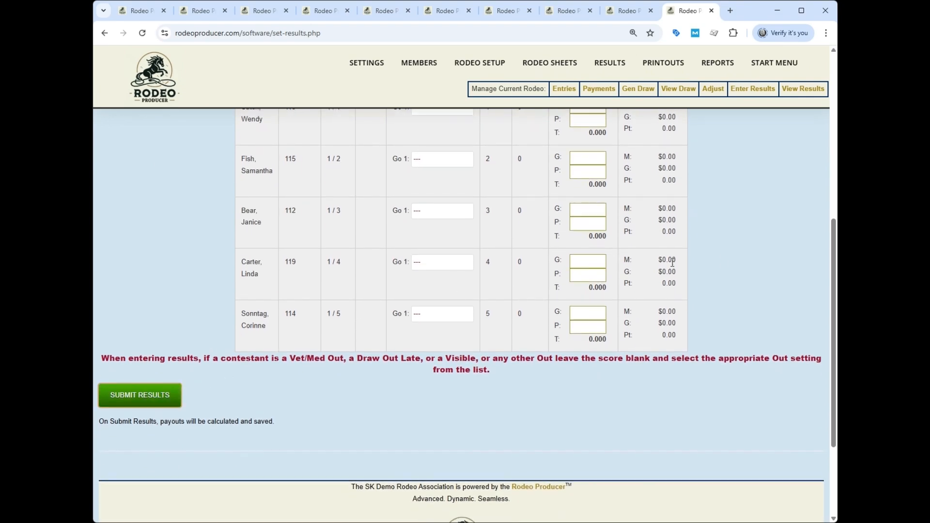
- Review the calculated Bareback payouts and examine each contestant's score, placing, money and points
{"action": "scroll", "coordinate": [724, 259], "scroll_direction": "up", "scroll_amount": 1}
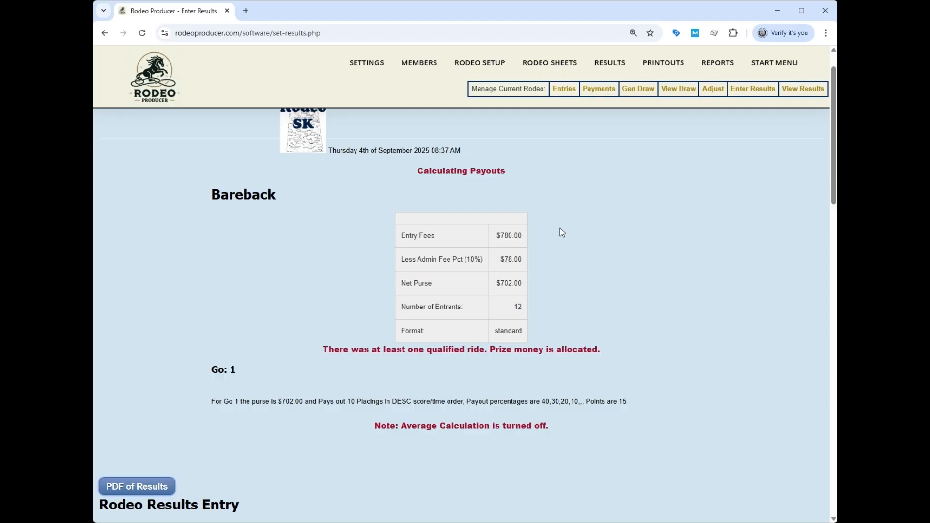
{"action": "scroll", "coordinate": [562, 232], "scroll_direction": "down", "scroll_amount": 4}
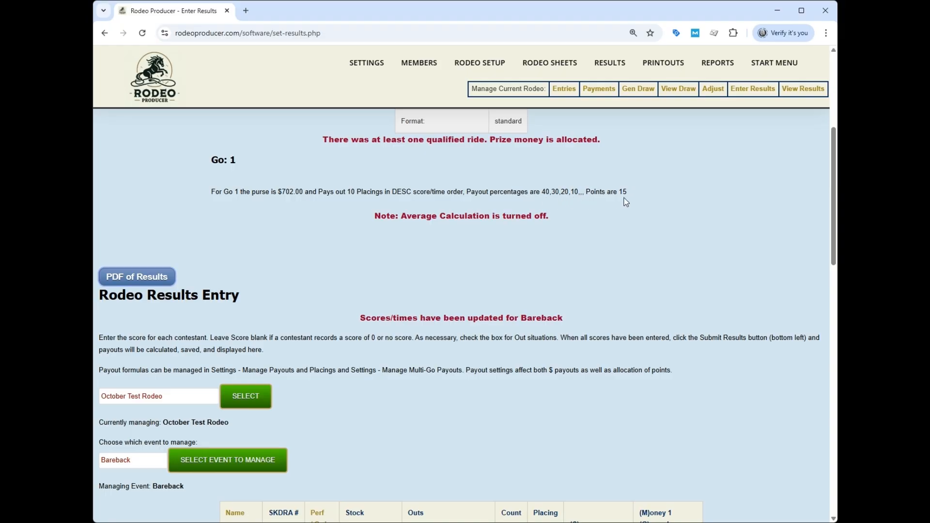
{"action": "scroll", "coordinate": [671, 206], "scroll_direction": "down", "scroll_amount": 5}
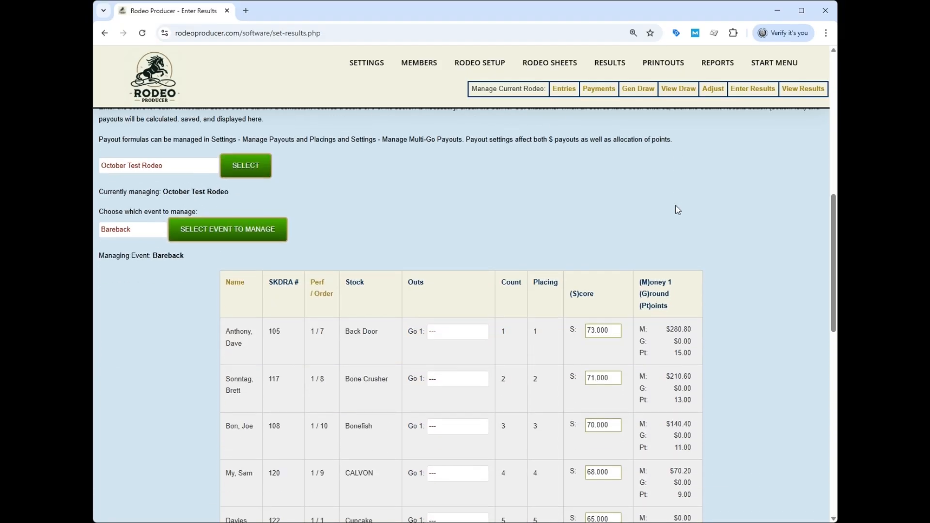
{"action": "scroll", "coordinate": [727, 212], "scroll_direction": "down", "scroll_amount": 3}
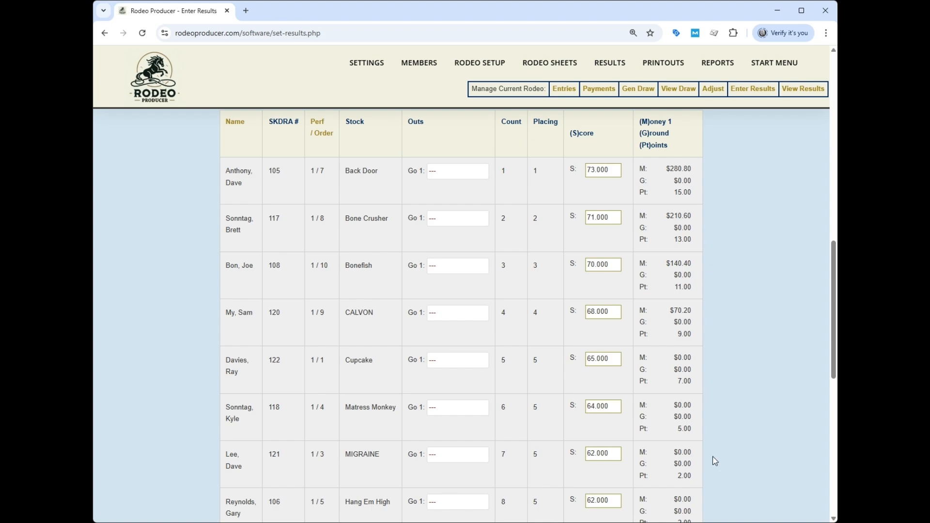
{"action": "scroll", "coordinate": [705, 389], "scroll_direction": "down", "scroll_amount": 3}
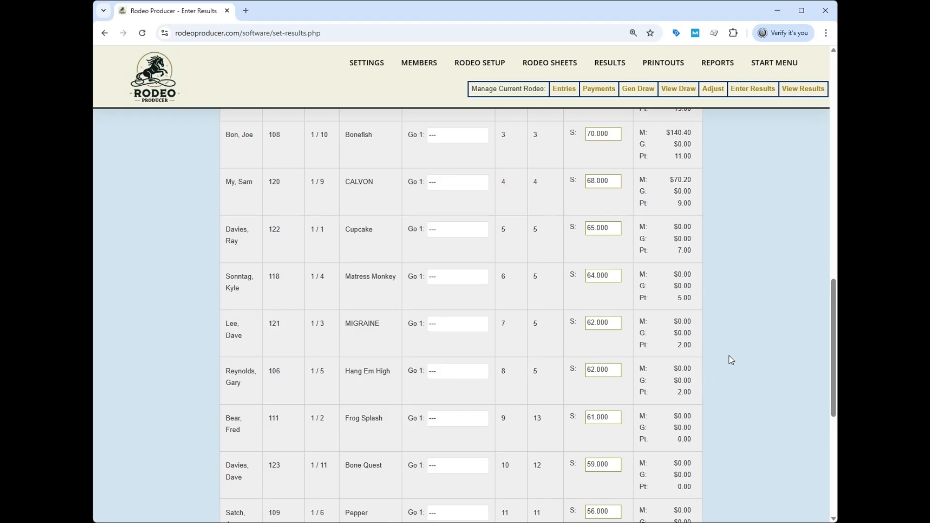
{"action": "scroll", "coordinate": [729, 359], "scroll_direction": "down", "scroll_amount": 3}
{"action": "scroll", "coordinate": [730, 359], "scroll_direction": "up", "scroll_amount": 8}
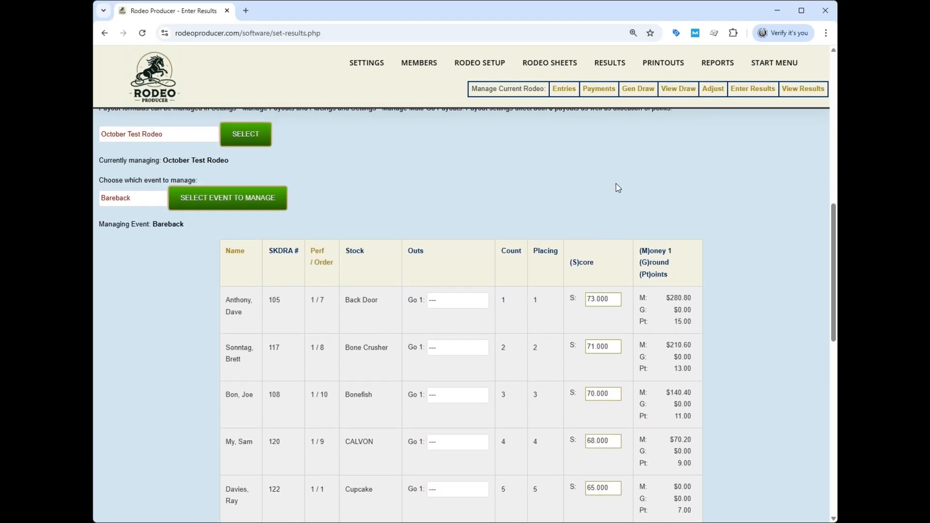
- Open the rodeo results preview and review the Bareback, Open Team Roping and Senior Barrel Racing results
{"action": "mouse_move", "coordinate": [609, 67]}
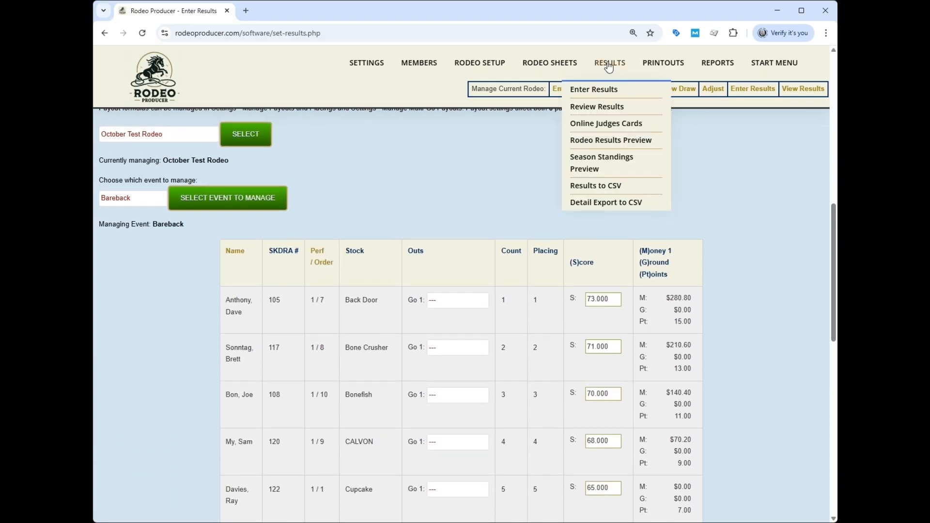
{"action": "left_click", "coordinate": [619, 143]}
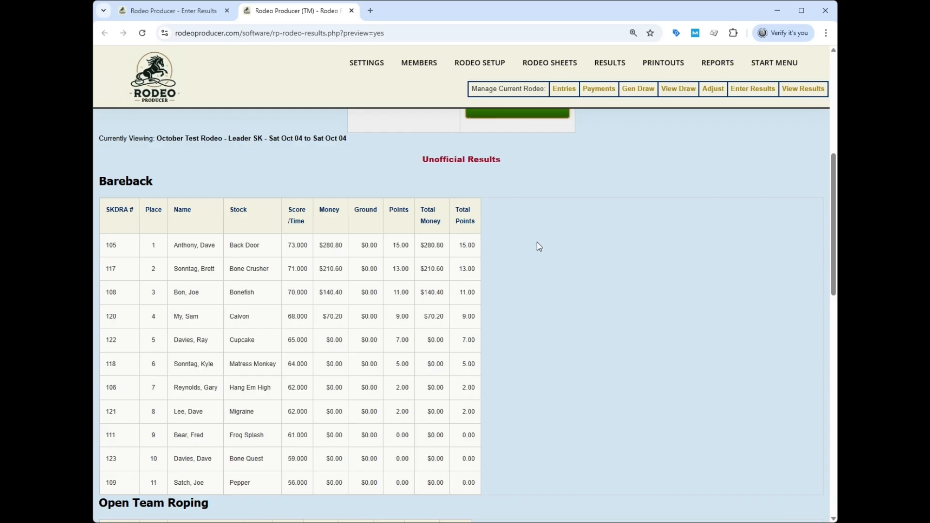
{"action": "scroll", "coordinate": [563, 231], "scroll_direction": "down", "scroll_amount": 6}
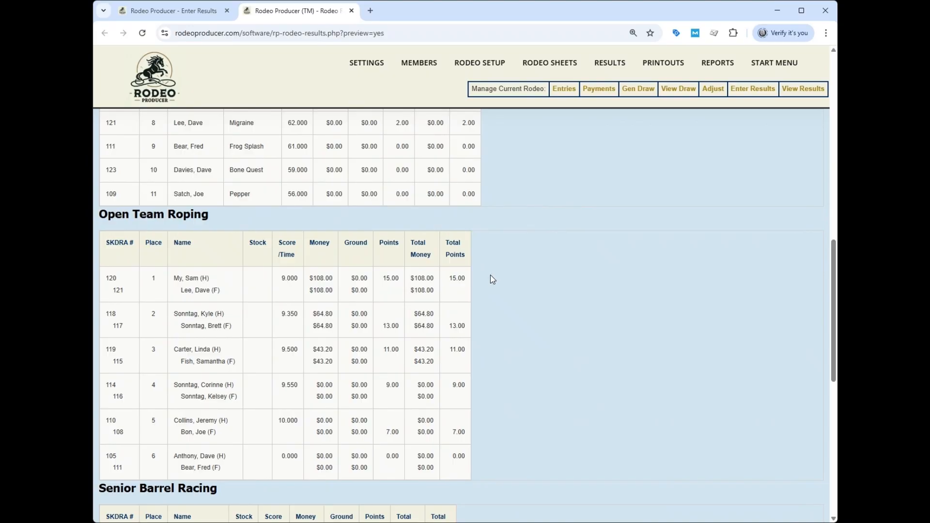
{"action": "scroll", "coordinate": [519, 280], "scroll_direction": "down", "scroll_amount": 5}
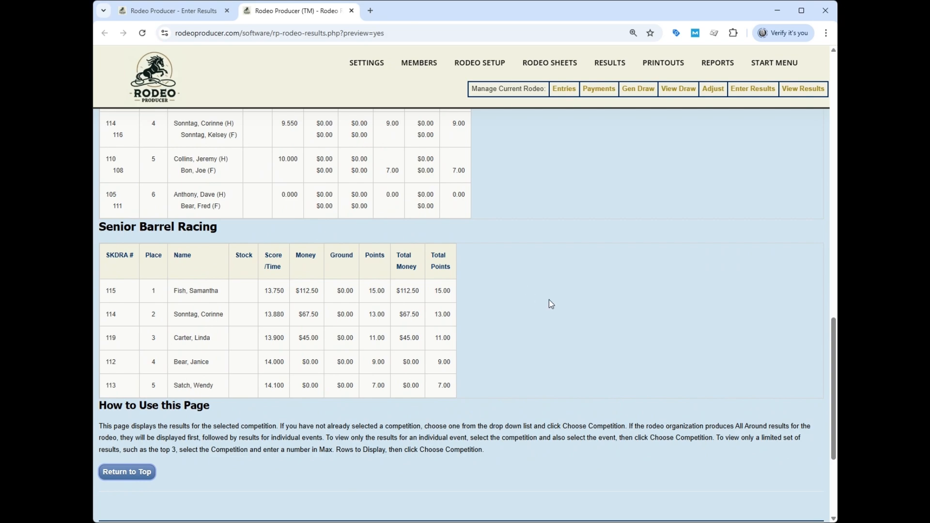
{"action": "scroll", "coordinate": [552, 319], "scroll_direction": "up", "scroll_amount": 5}
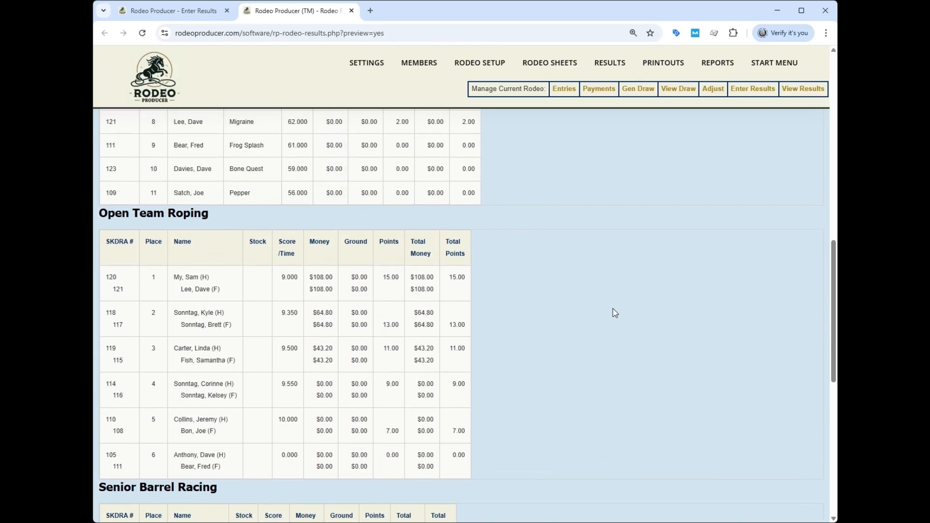
{"action": "scroll", "coordinate": [613, 309], "scroll_direction": "up", "scroll_amount": 6}
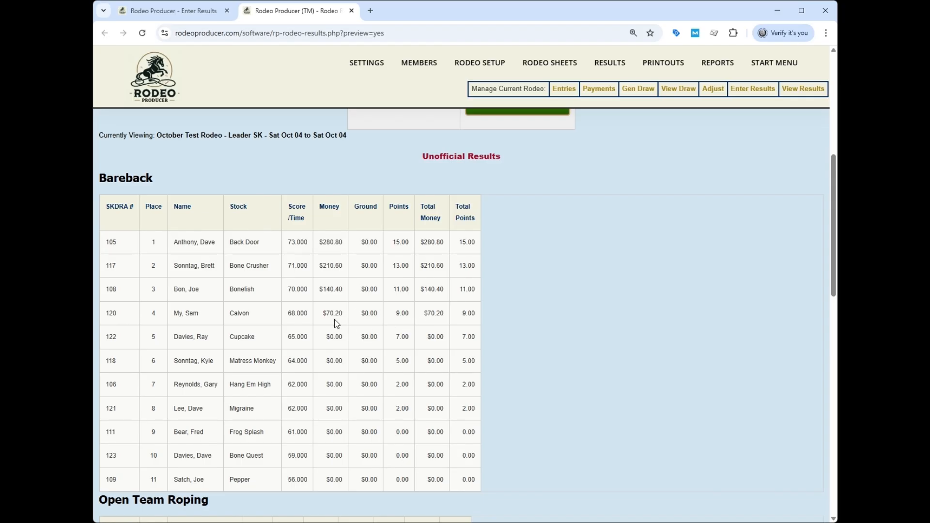
- In the Bareback results review, override the fourth-placed CALVON entrant's prize money with 75, save it, and check the updated row
{"action": "mouse_move", "coordinate": [574, 62]}
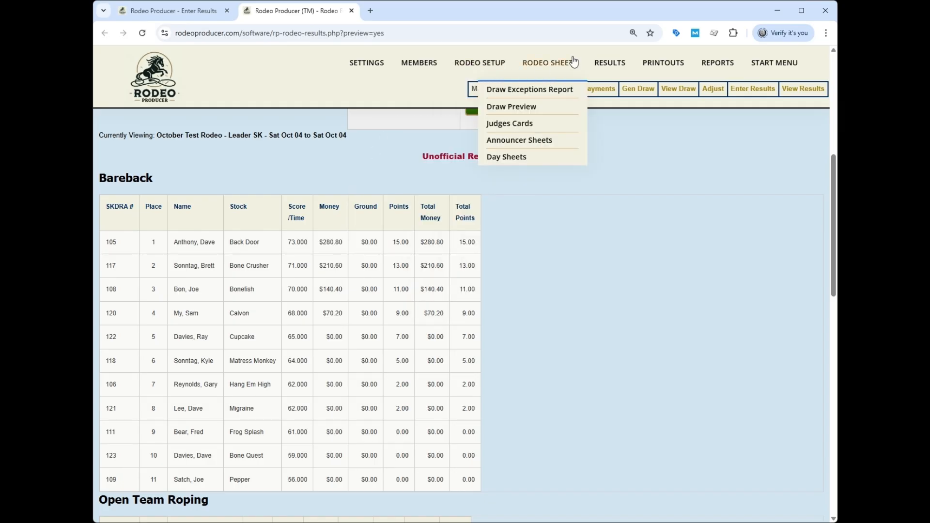
{"action": "mouse_move", "coordinate": [613, 62]}
{"action": "left_click", "coordinate": [620, 108]}
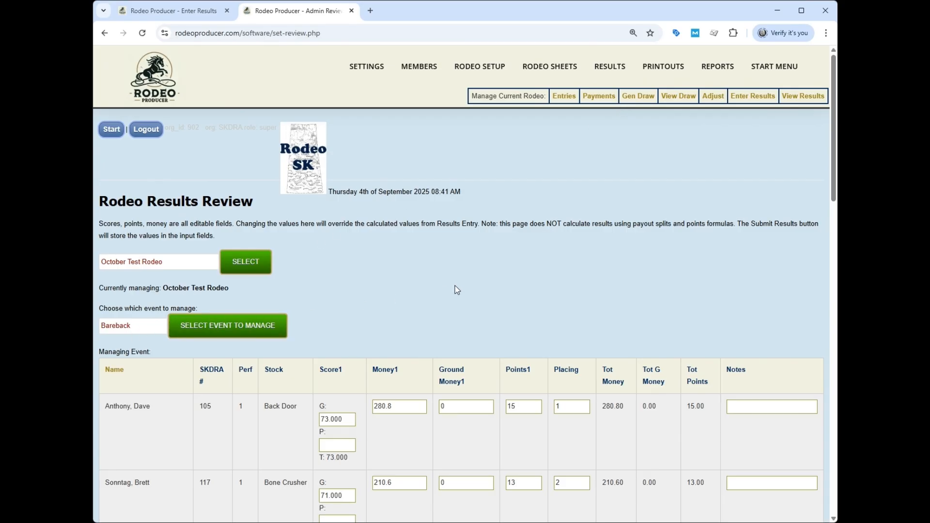
{"action": "scroll", "coordinate": [455, 289], "scroll_direction": "down", "scroll_amount": 5}
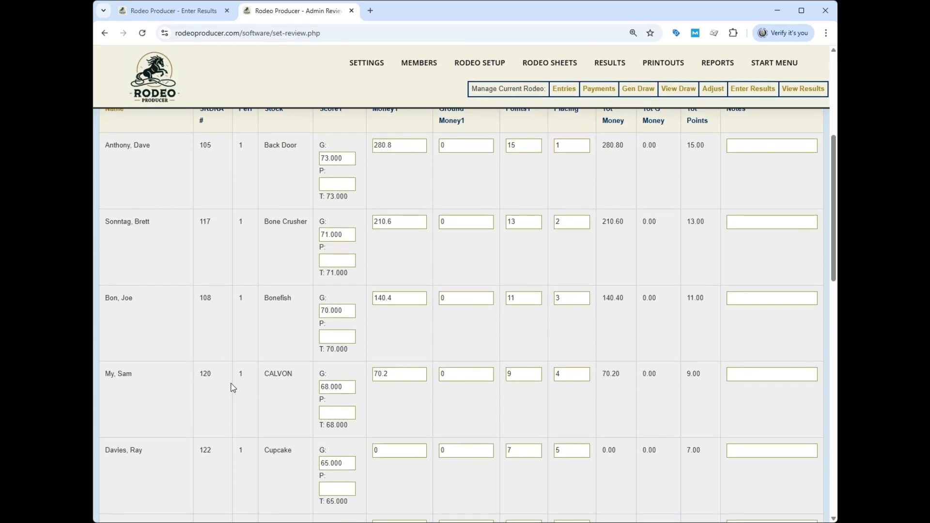
{"action": "left_click_drag", "start_coordinate": [389, 373], "coordinate": [374, 374]}
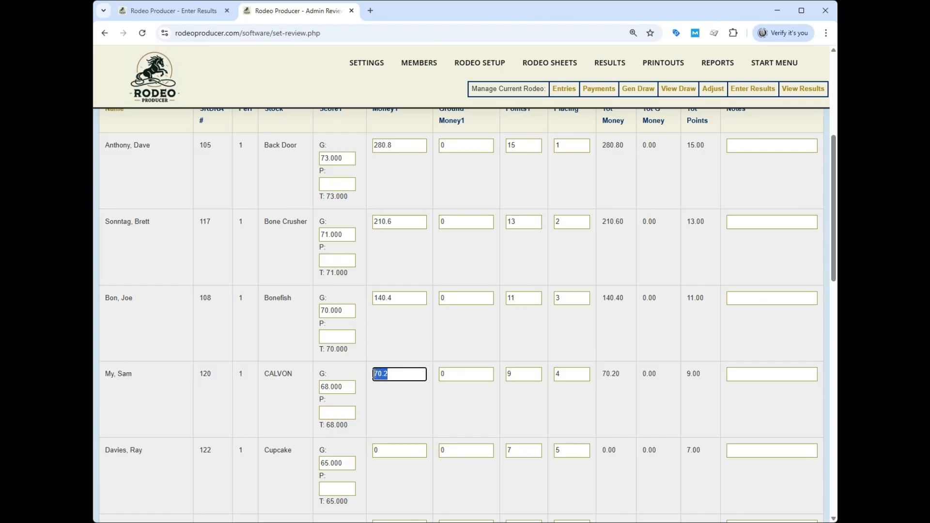
{"action": "type", "text": "75"}
{"action": "key", "text": "Return"}
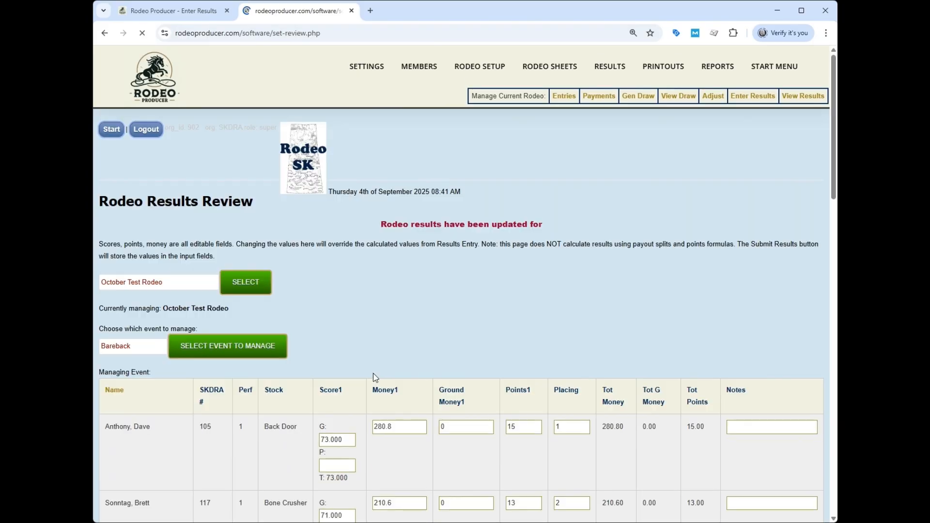
{"action": "scroll", "coordinate": [383, 334], "scroll_direction": "down", "scroll_amount": 5}
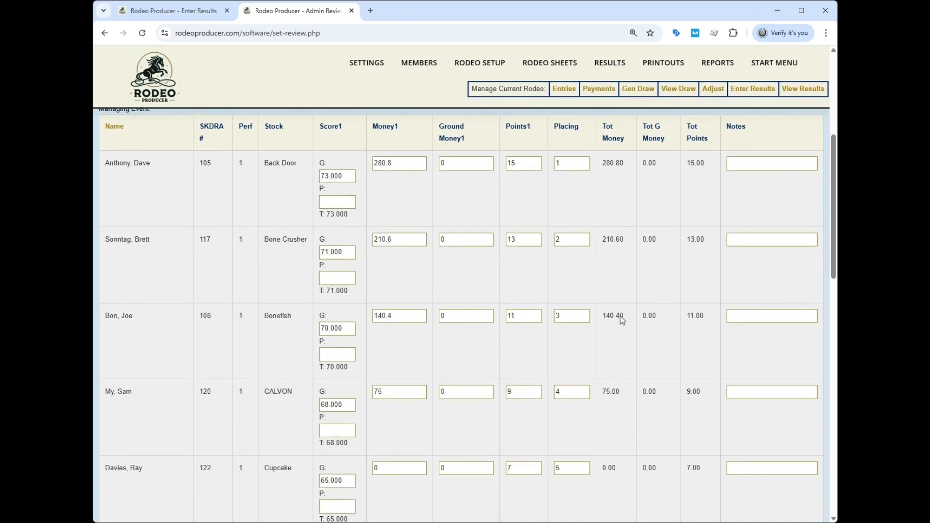
- Open the rodeo results preview for the October Test Rodeo and check the Bareback placings, money and points
{"action": "mouse_move", "coordinate": [612, 63]}
{"action": "left_click", "coordinate": [610, 141]}
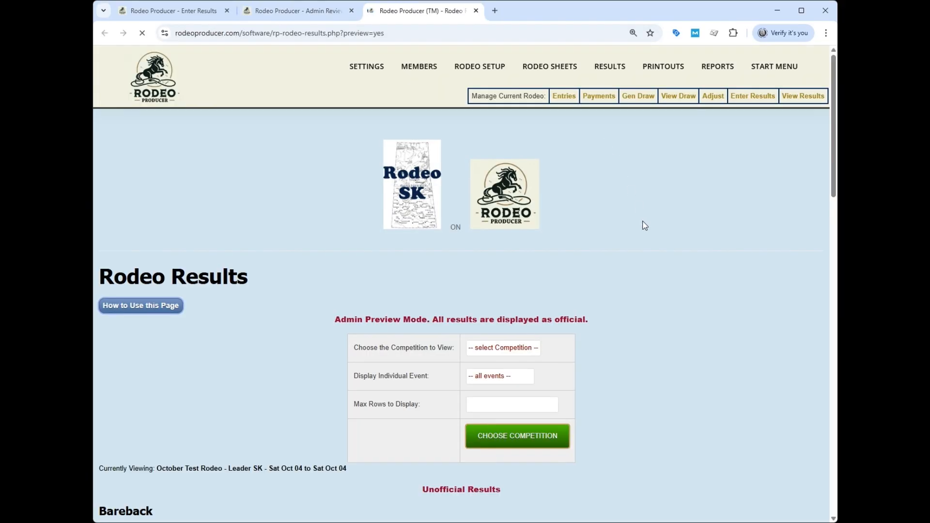
{"action": "scroll", "coordinate": [640, 229], "scroll_direction": "down", "scroll_amount": 5}
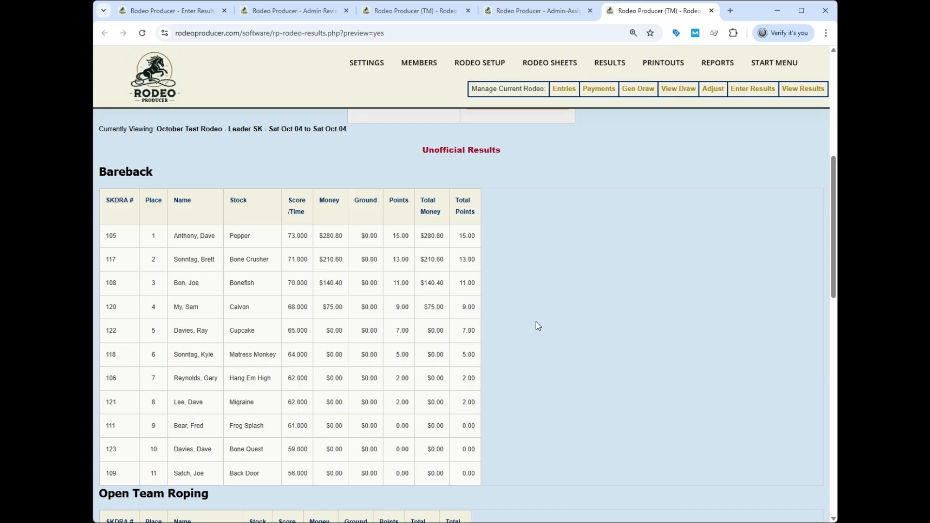
- In the 2025 rodeo schedule, turn on Show Results for the October Test Rodeo and save the setting
{"action": "mouse_move", "coordinate": [472, 68]}
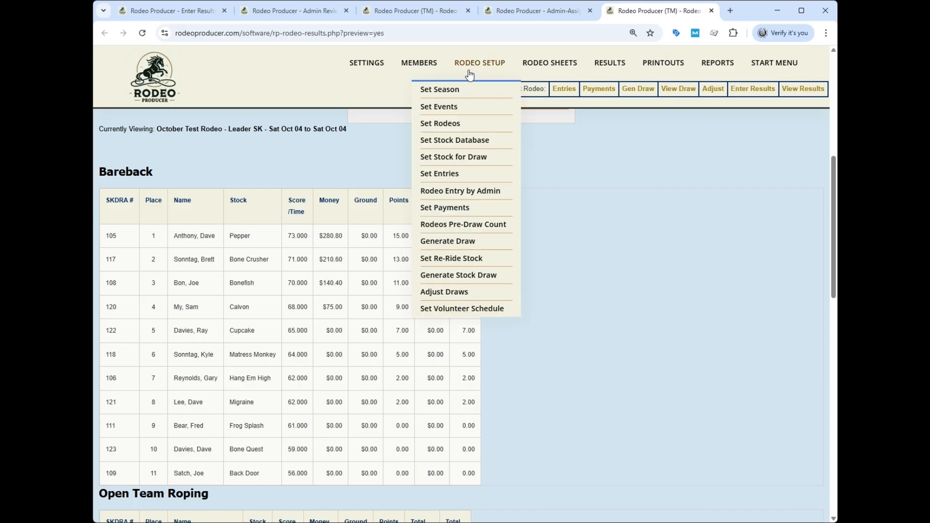
{"action": "left_click", "coordinate": [458, 125]}
{"action": "scroll", "coordinate": [459, 170], "scroll_direction": "down", "scroll_amount": 2}
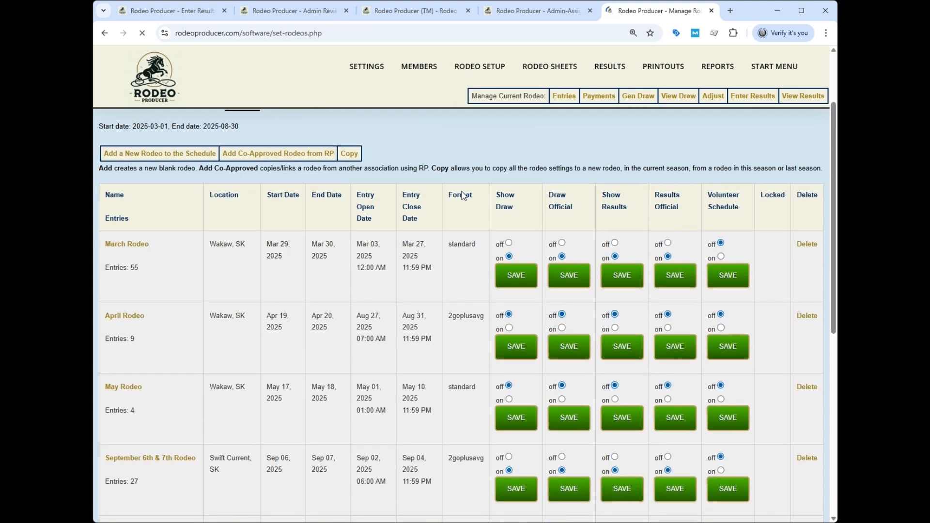
{"action": "scroll", "coordinate": [461, 191], "scroll_direction": "down", "scroll_amount": 4}
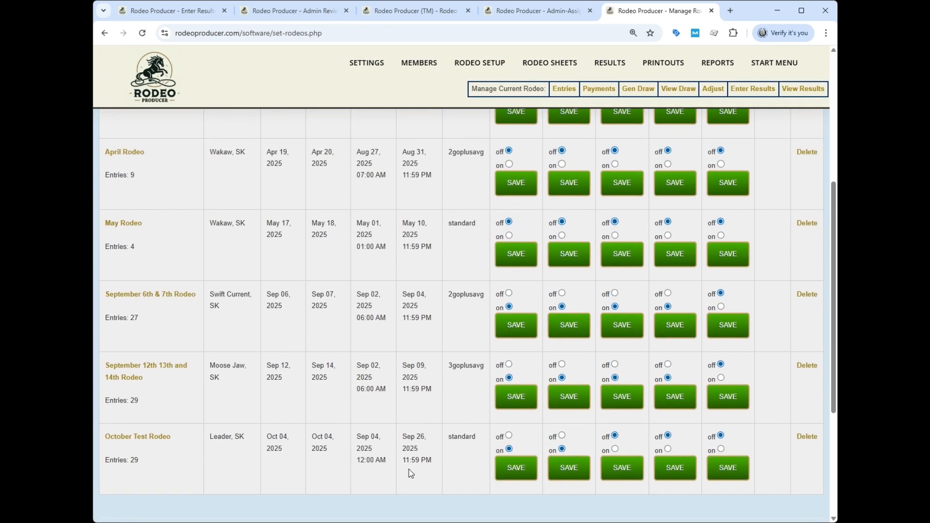
{"action": "scroll", "coordinate": [566, 388], "scroll_direction": "up", "scroll_amount": 3}
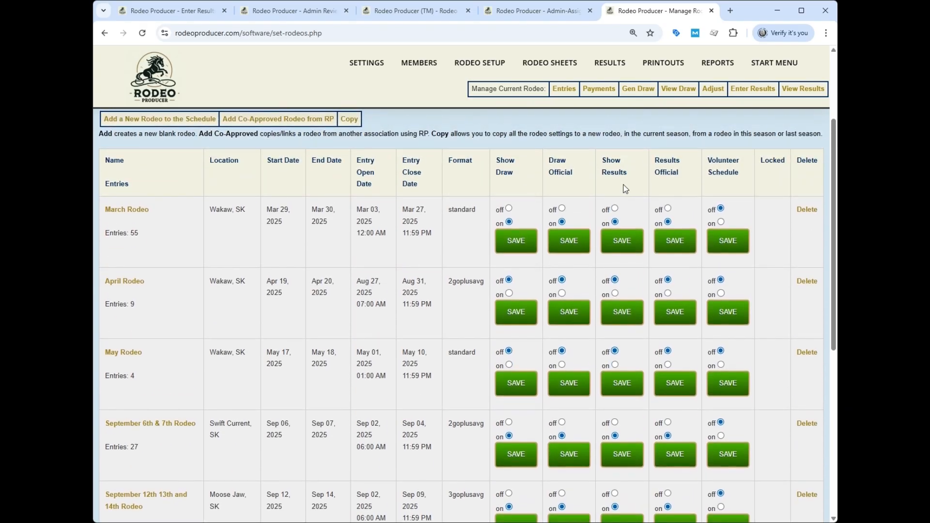
{"action": "scroll", "coordinate": [623, 191], "scroll_direction": "down", "scroll_amount": 5}
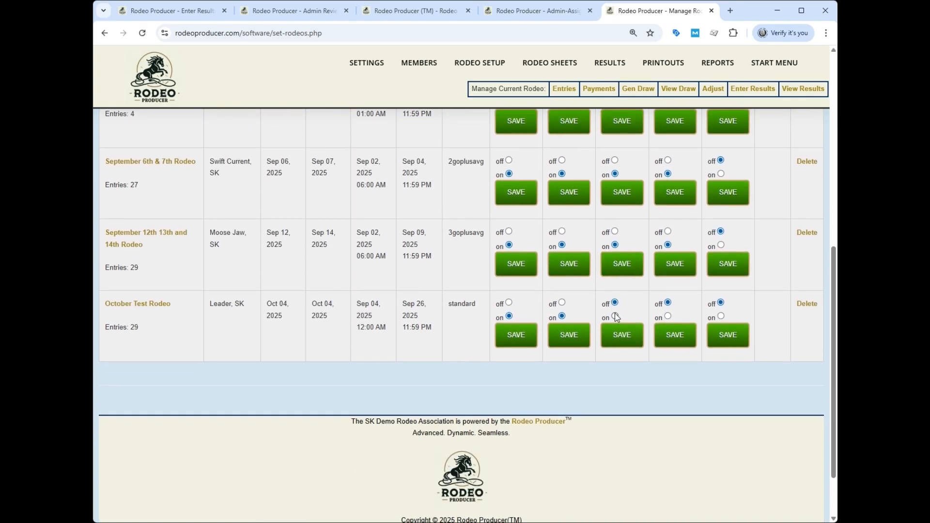
{"action": "left_click", "coordinate": [617, 332]}
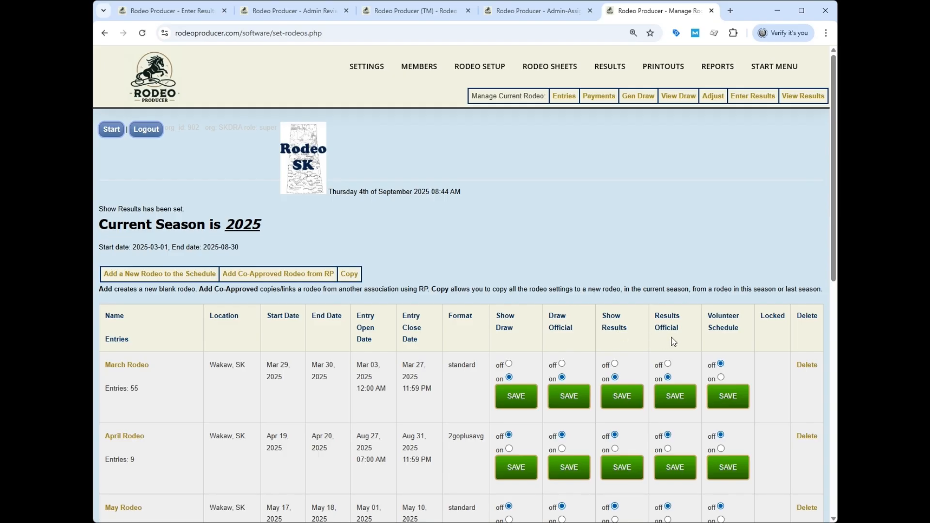
- Turn on Results Official for the October Test Rodeo, save it, and check the rodeo's status row
{"action": "scroll", "coordinate": [679, 333], "scroll_direction": "down", "scroll_amount": 7}
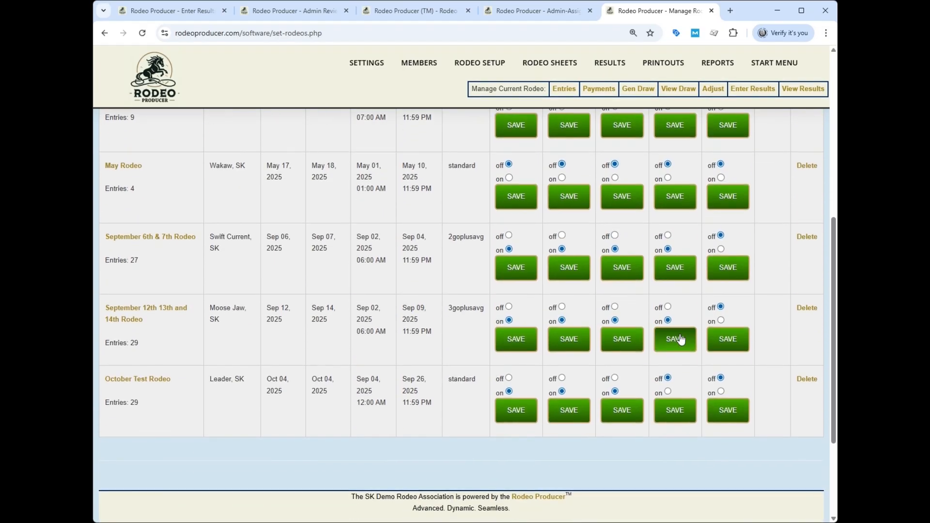
{"action": "left_click", "coordinate": [674, 338]}
{"action": "scroll", "coordinate": [677, 402], "scroll_direction": "down", "scroll_amount": 6}
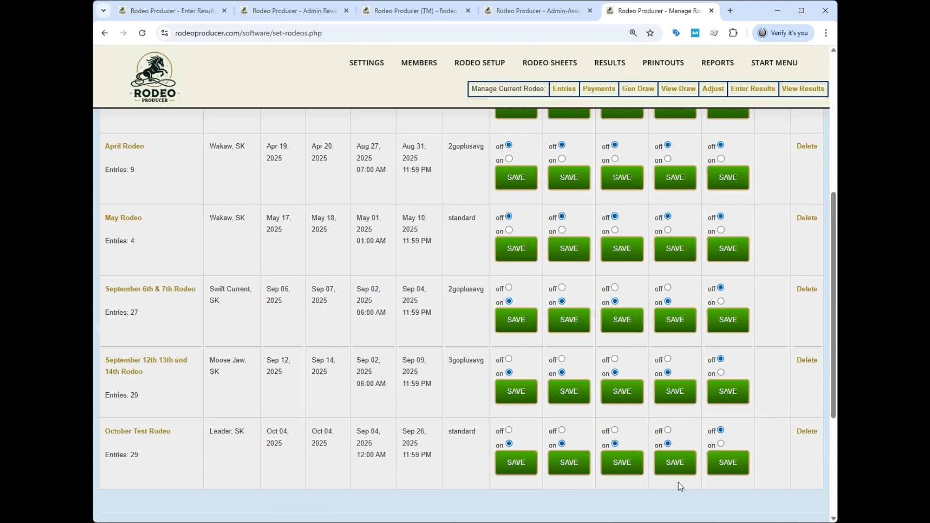
- Open the season standings preview and examine the points and winnings for Senior Barrel Racing, Pole Bending and Open Team Roping
{"action": "mouse_move", "coordinate": [610, 62]}
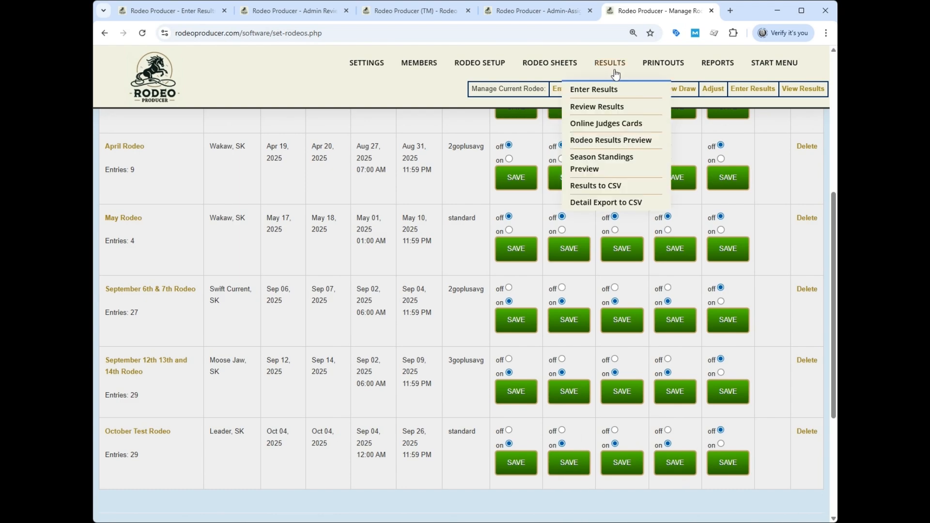
{"action": "left_click", "coordinate": [596, 167]}
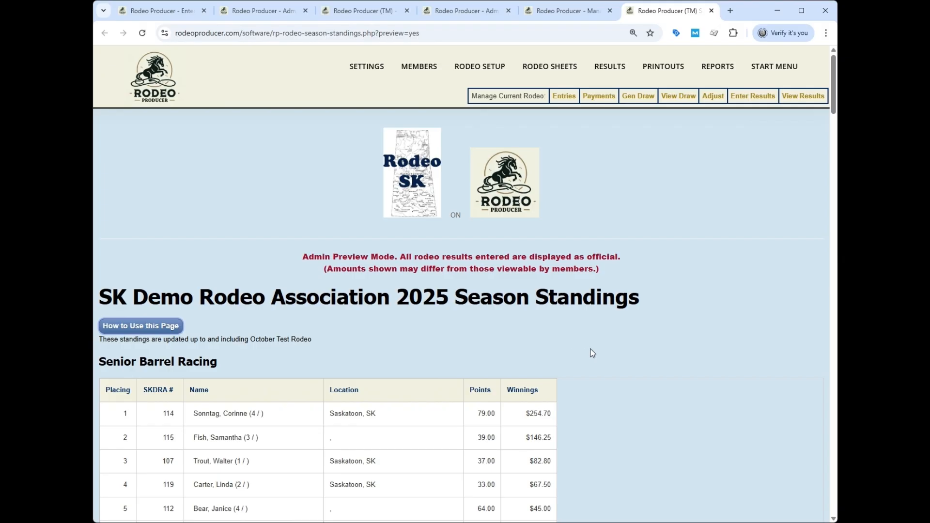
{"action": "scroll", "coordinate": [656, 351], "scroll_direction": "down", "scroll_amount": 3}
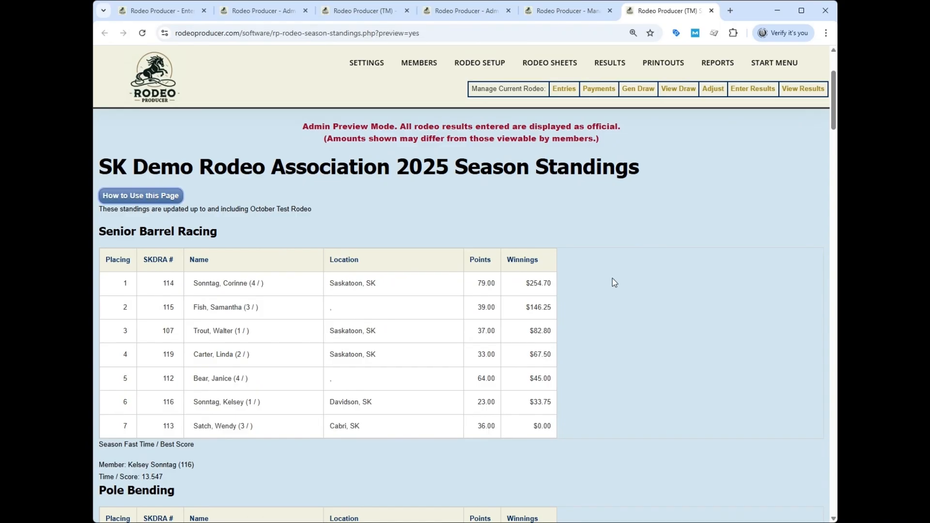
{"action": "scroll", "coordinate": [614, 283], "scroll_direction": "down", "scroll_amount": 7}
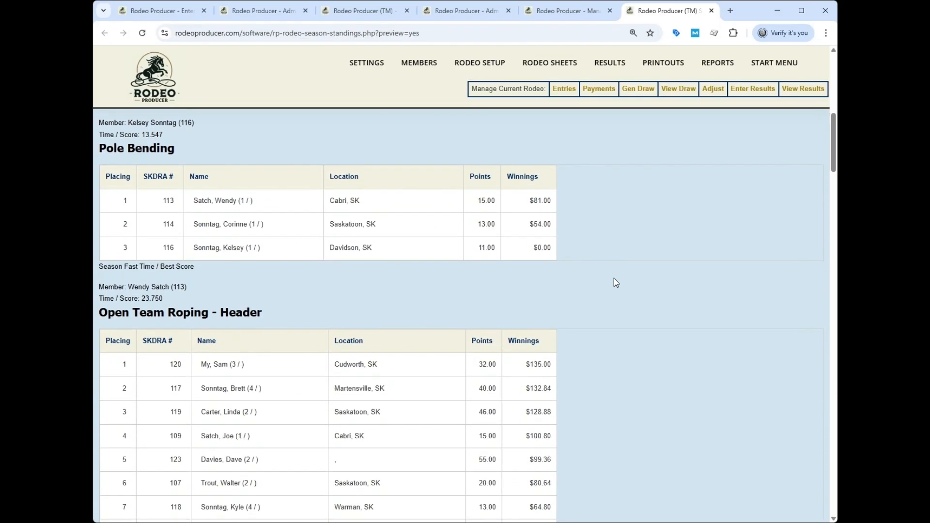
{"action": "scroll", "coordinate": [614, 282], "scroll_direction": "down", "scroll_amount": 4}
{"action": "scroll", "coordinate": [616, 309], "scroll_direction": "down", "scroll_amount": 4}
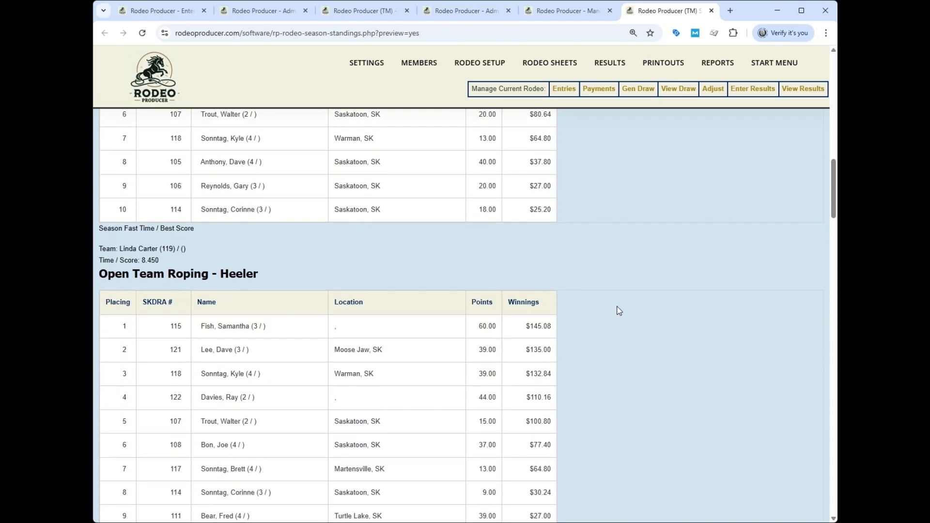
{"action": "scroll", "coordinate": [641, 339], "scroll_direction": "up", "scroll_amount": 5}
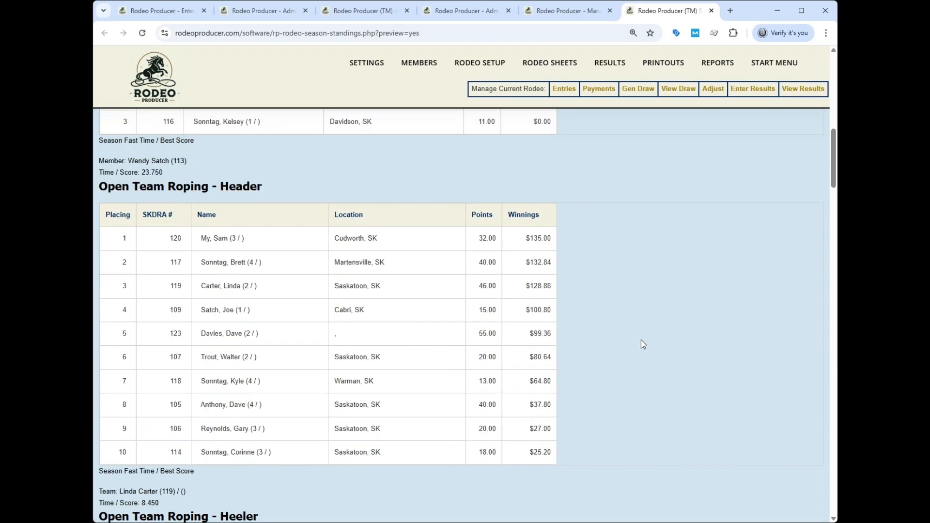
{"action": "scroll", "coordinate": [640, 340], "scroll_direction": "up", "scroll_amount": 12}
{"action": "scroll", "coordinate": [641, 341], "scroll_direction": "down", "scroll_amount": 2}
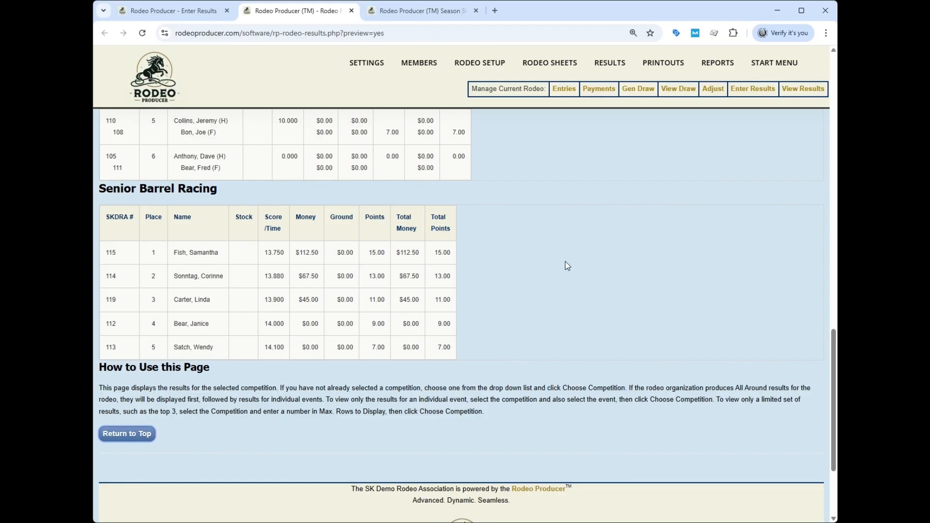
{"action": "left_click", "coordinate": [406, 11]}
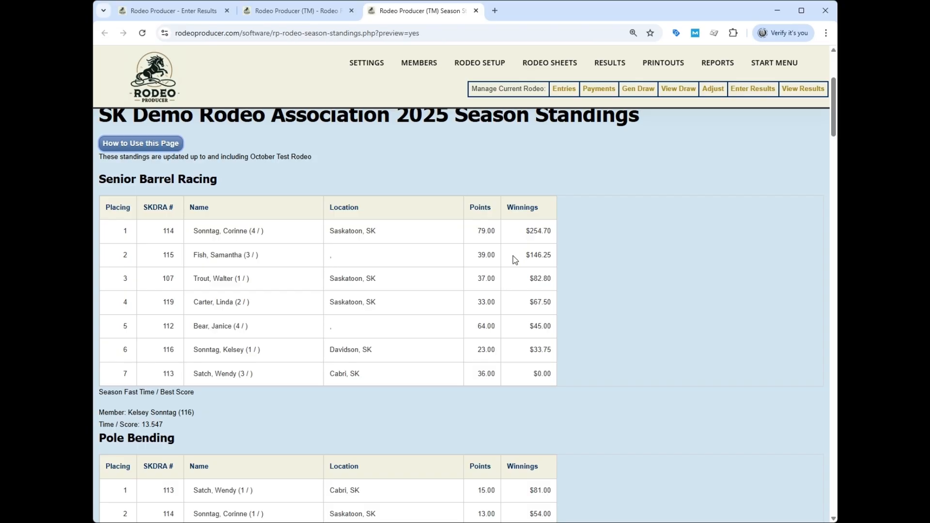
- Edit the October Test Rodeo's settings to exclude its results from the season standings, and save the change
{"action": "mouse_move", "coordinate": [469, 68]}
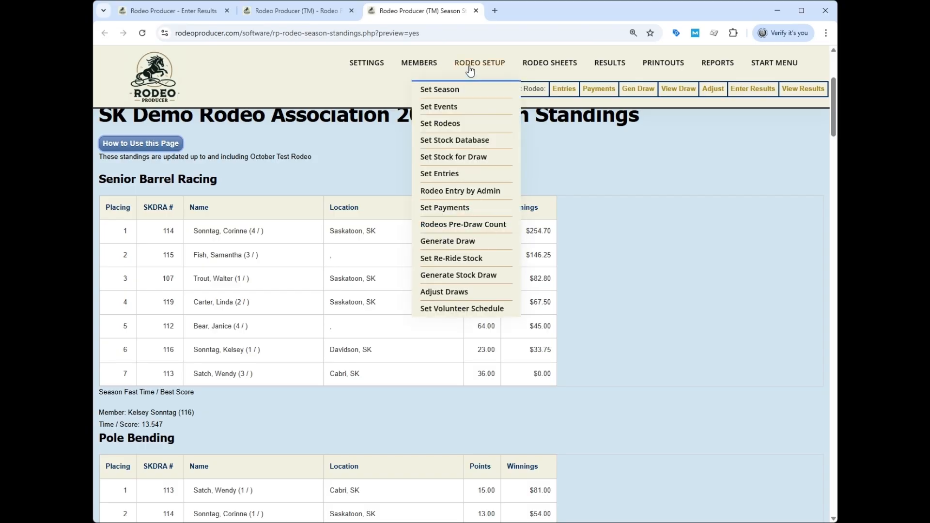
{"action": "left_click", "coordinate": [456, 124]}
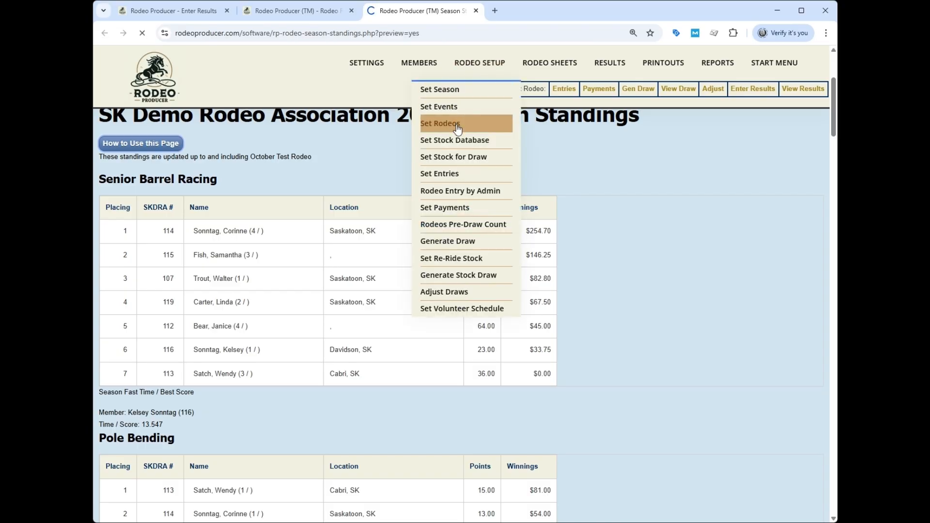
{"action": "scroll", "coordinate": [286, 313], "scroll_direction": "down", "scroll_amount": 8}
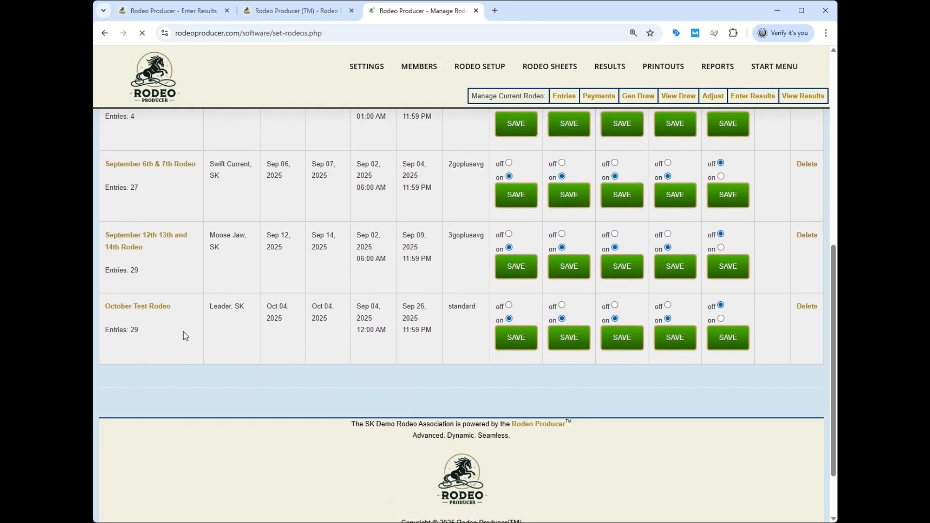
{"action": "left_click", "coordinate": [154, 309]}
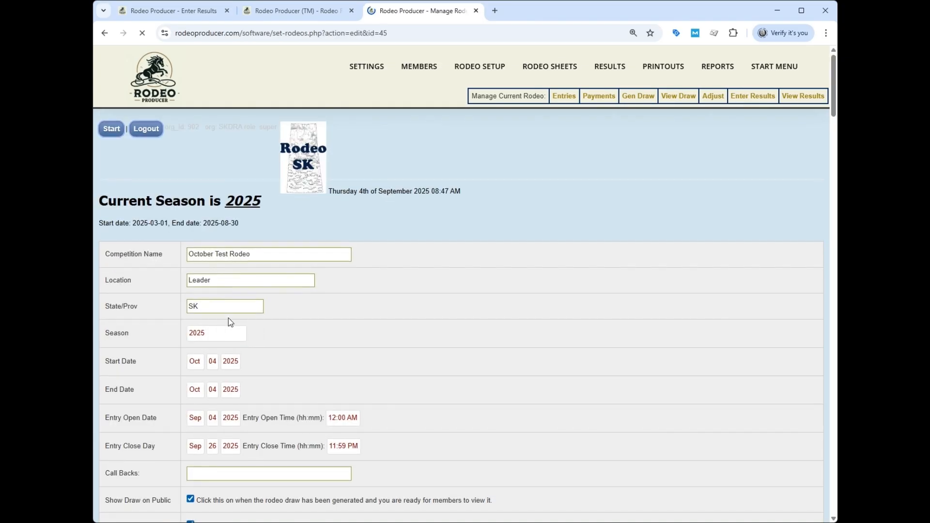
{"action": "scroll", "coordinate": [230, 315], "scroll_direction": "down", "scroll_amount": 5}
{"action": "scroll", "coordinate": [233, 311], "scroll_direction": "down", "scroll_amount": 3}
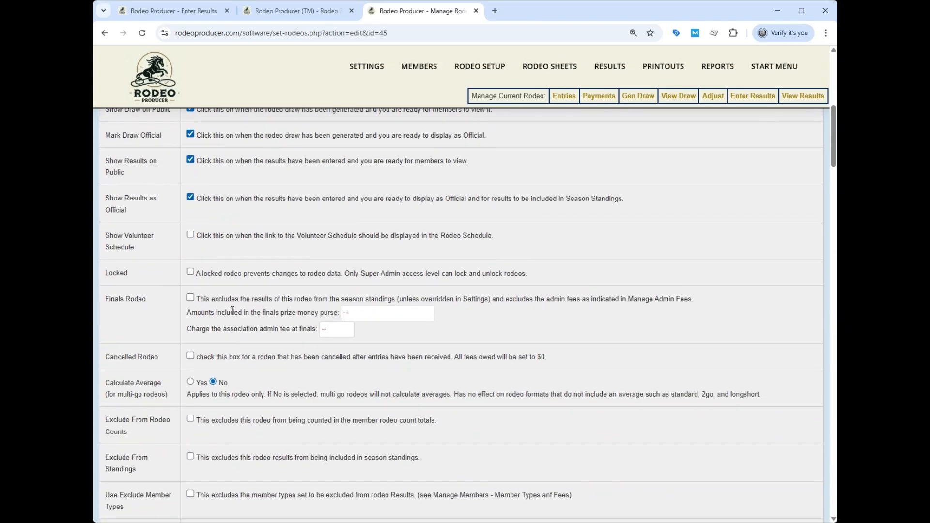
{"action": "scroll", "coordinate": [186, 329], "scroll_direction": "down", "scroll_amount": 3}
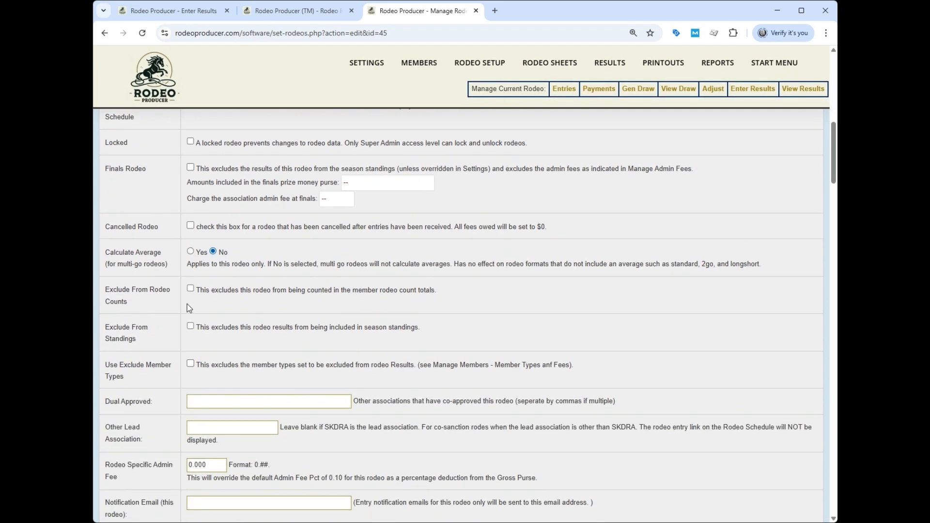
{"action": "left_click", "coordinate": [191, 289]}
{"action": "scroll", "coordinate": [347, 306], "scroll_direction": "down", "scroll_amount": 10}
{"action": "left_click", "coordinate": [370, 388]}
- Open a fresh season standings preview and review the Senior Barrel Racing points, winnings and rodeo counts
{"action": "mouse_move", "coordinate": [609, 66]}
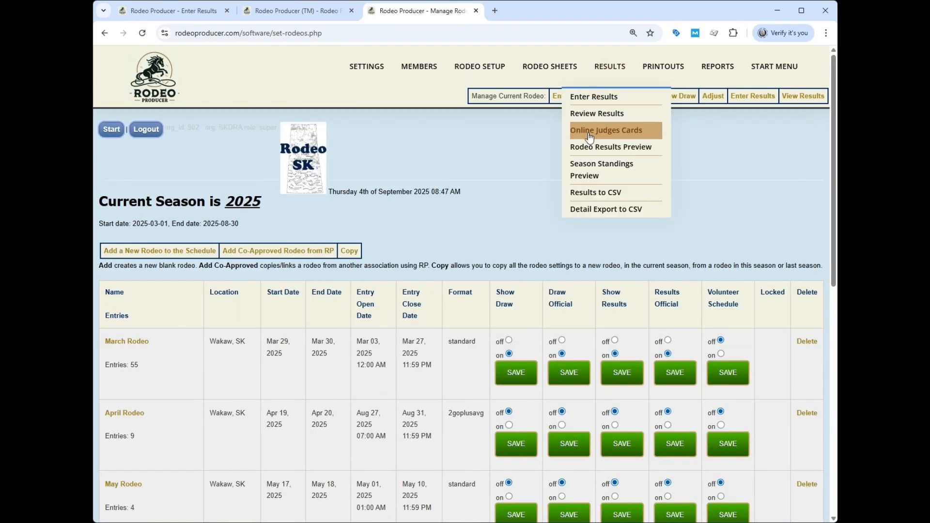
{"action": "left_click", "coordinate": [594, 164]}
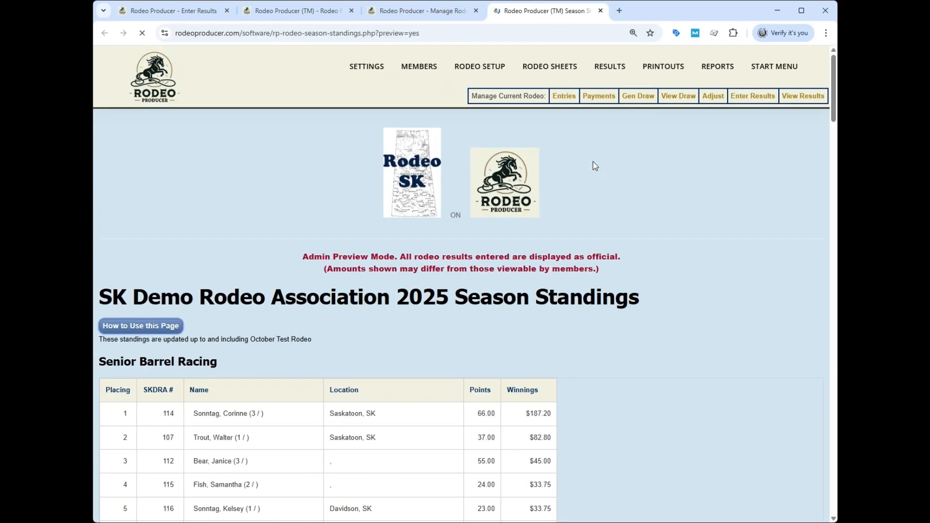
{"action": "scroll", "coordinate": [579, 287], "scroll_direction": "down", "scroll_amount": 2}
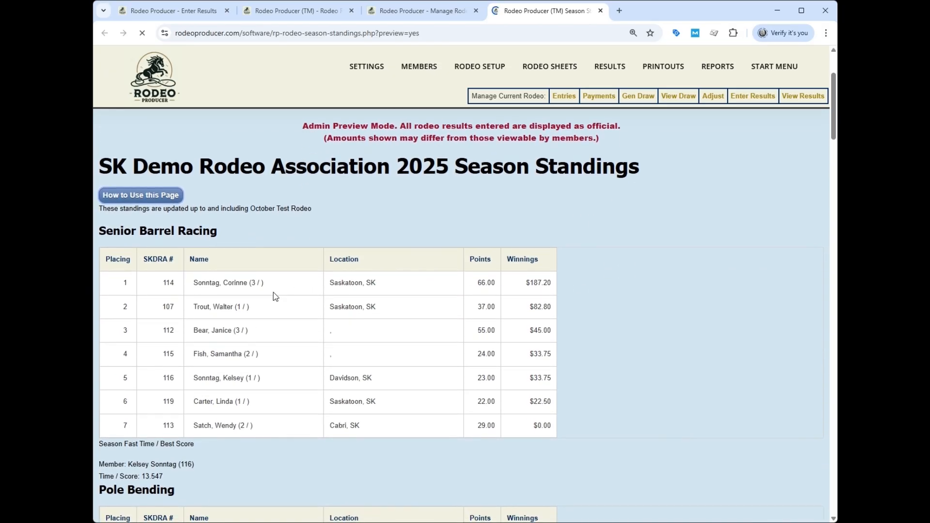